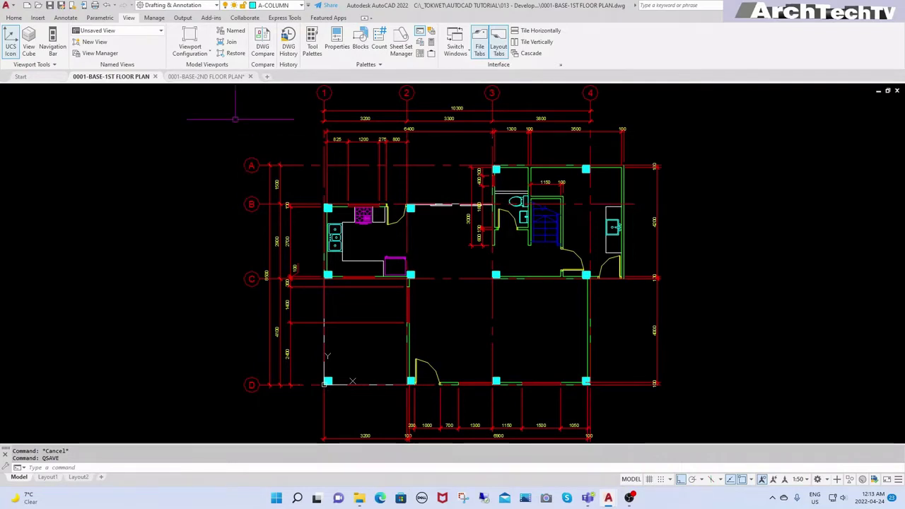
# - Open SYMBOLS.dwg from the _TOKWET LIBRARY folder in a new tab
pyautogui.click(39, 5)
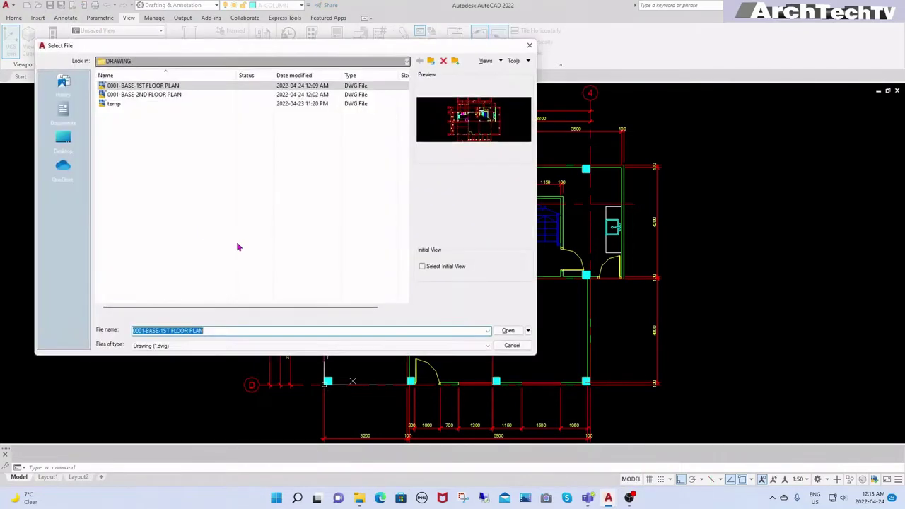
pyautogui.click(432, 61)
pyautogui.click(432, 61)
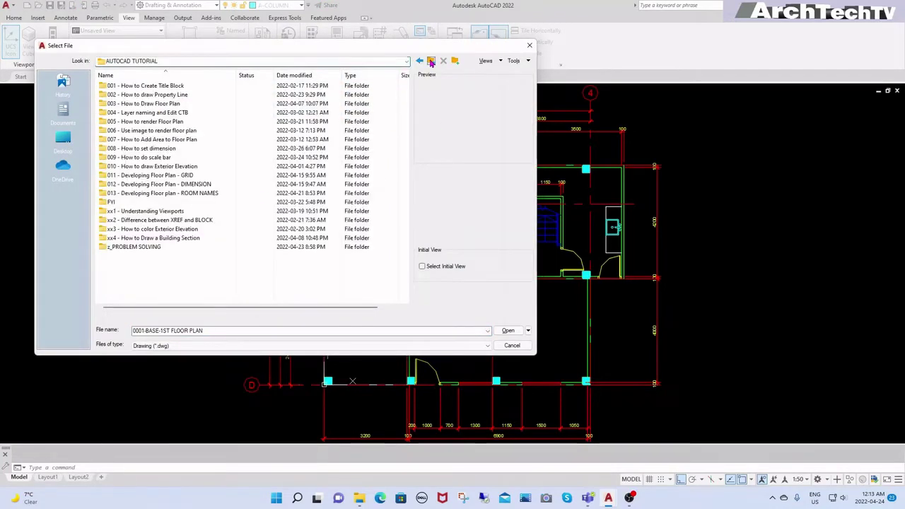
pyautogui.click(432, 62)
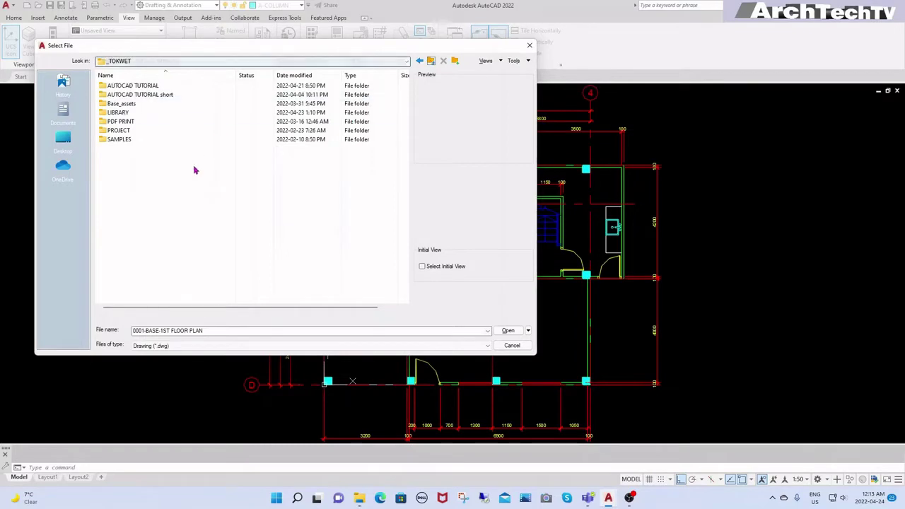
pyautogui.doubleClick(118, 113)
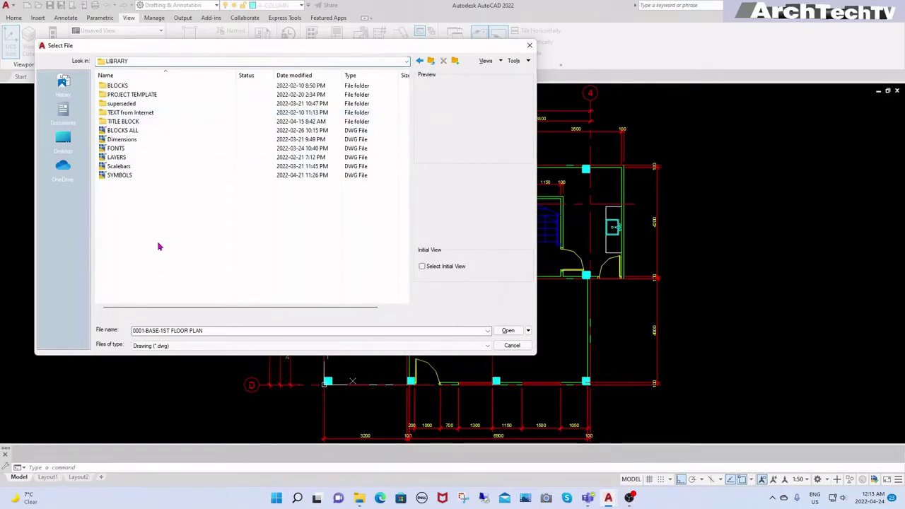
pyautogui.click(120, 175)
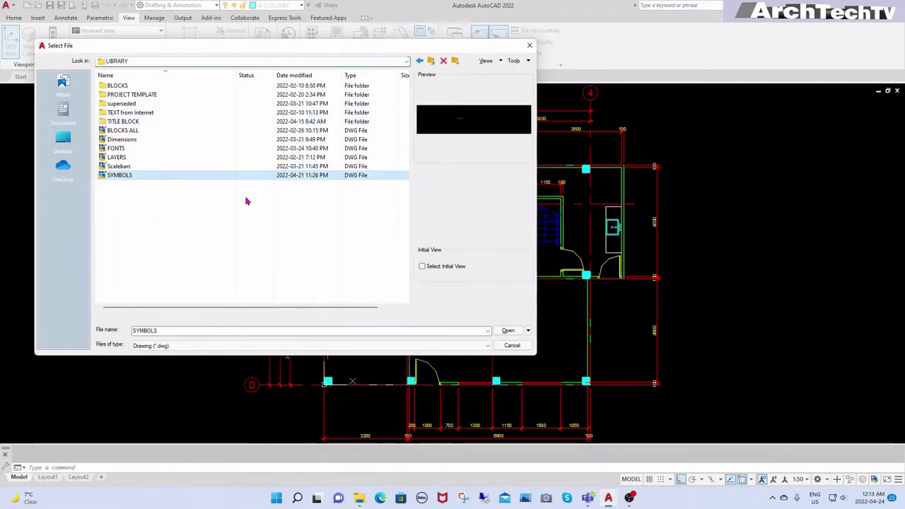
pyautogui.click(509, 331)
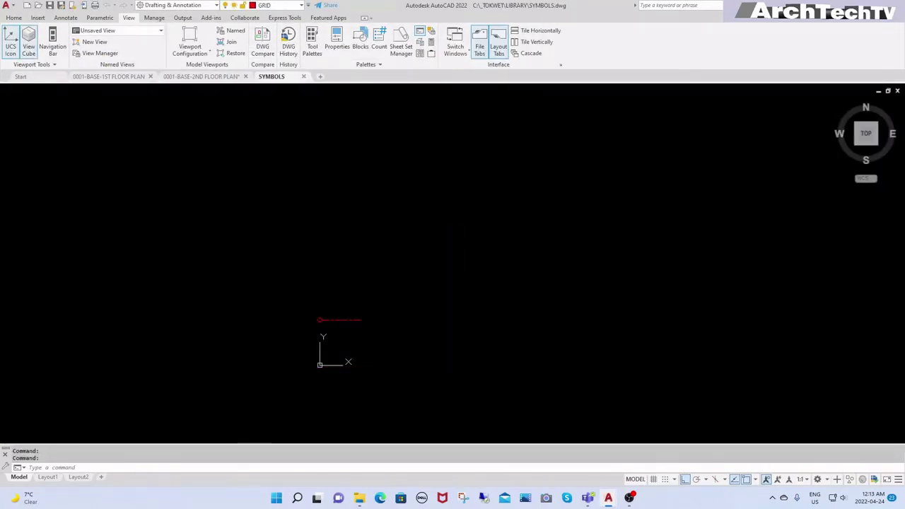
pyautogui.scroll(4, 319, 357)
pyautogui.scroll(2, 319, 354)
pyautogui.click(426, 178)
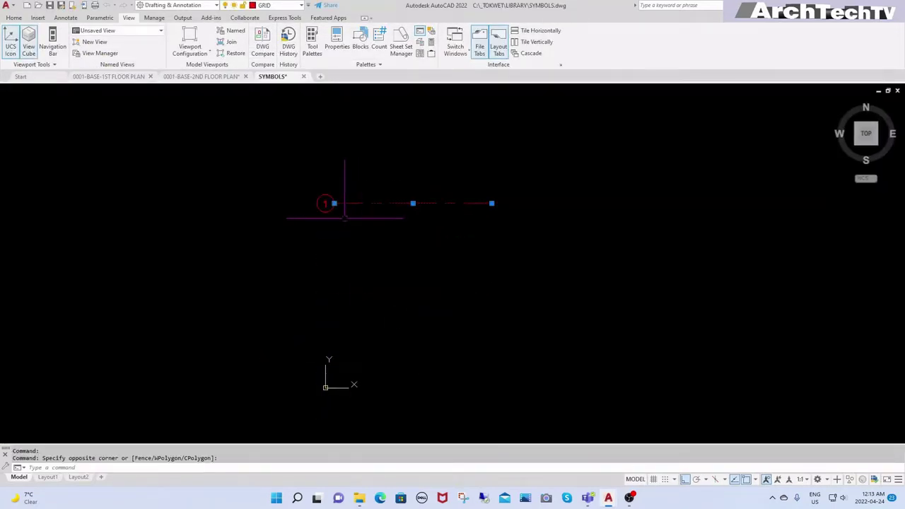
pyautogui.press('Escape')
pyautogui.click(325, 208)
pyautogui.press('Escape')
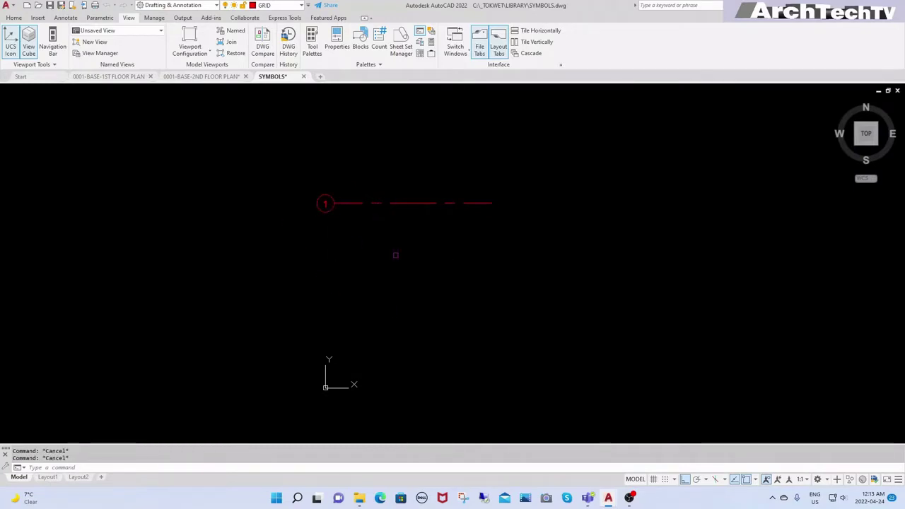
pyautogui.scroll(-2, 479, 279)
pyautogui.scroll(3, 403, 235)
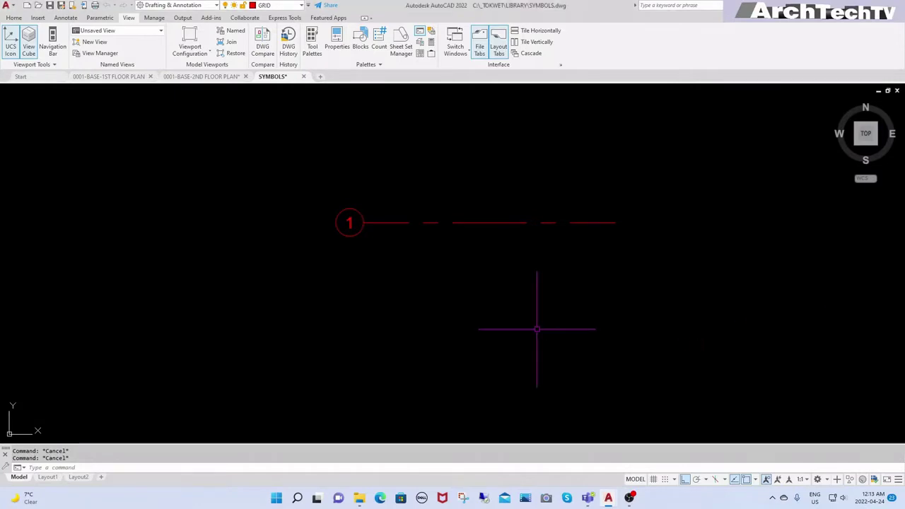
pyautogui.moveTo(501, 328); pyautogui.dragTo(470, 234, button='middle')
pyautogui.scroll(-2, 606, 207)
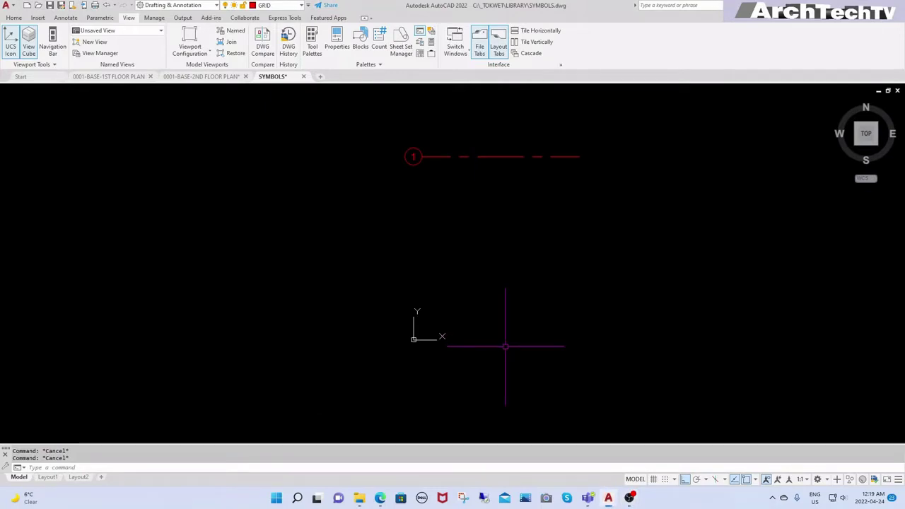
pyautogui.write('a')
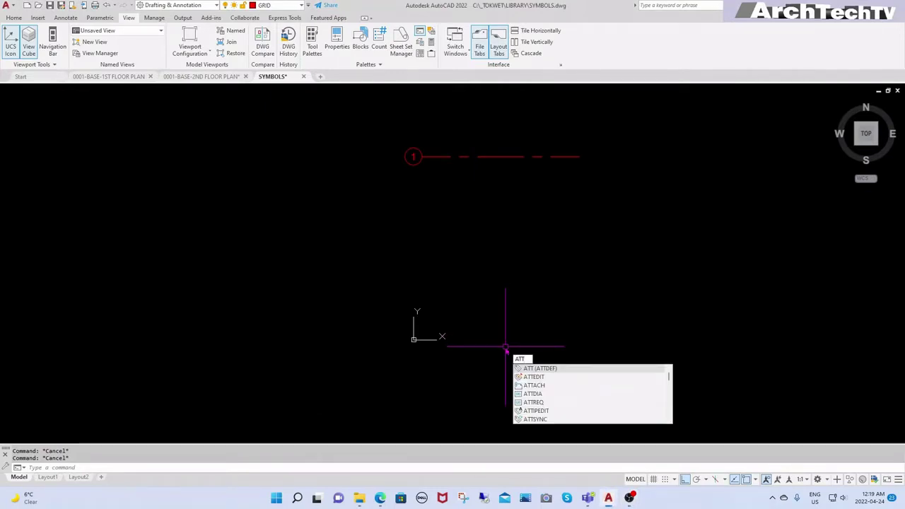
# - Define an FFL attribute with prompt and default X, Bottom center justification, height 2.5
pyautogui.press('Return')
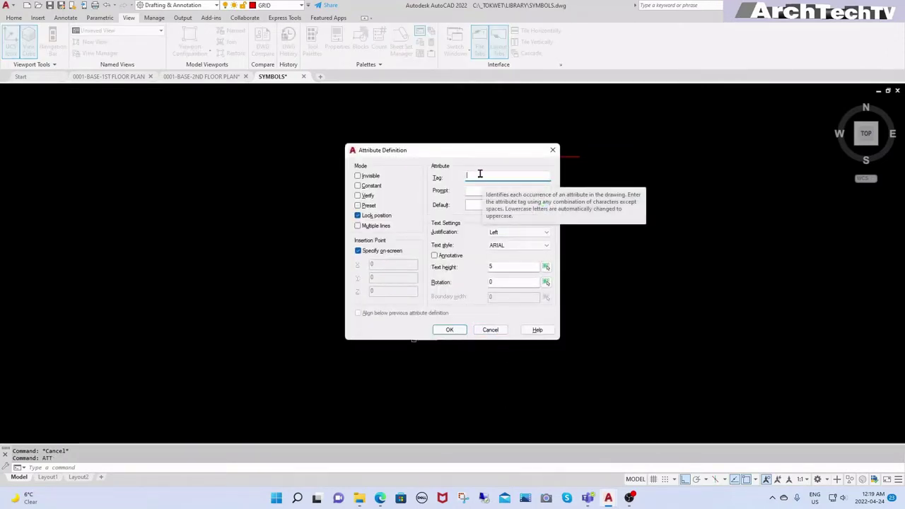
pyautogui.write('FFL')
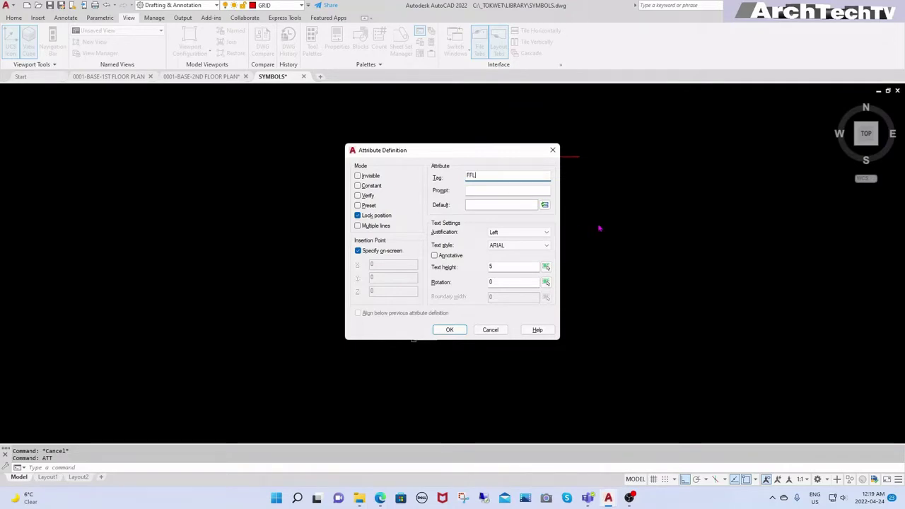
pyautogui.click(491, 190)
pyautogui.click(490, 204)
pyautogui.write('X')
pyautogui.click(544, 233)
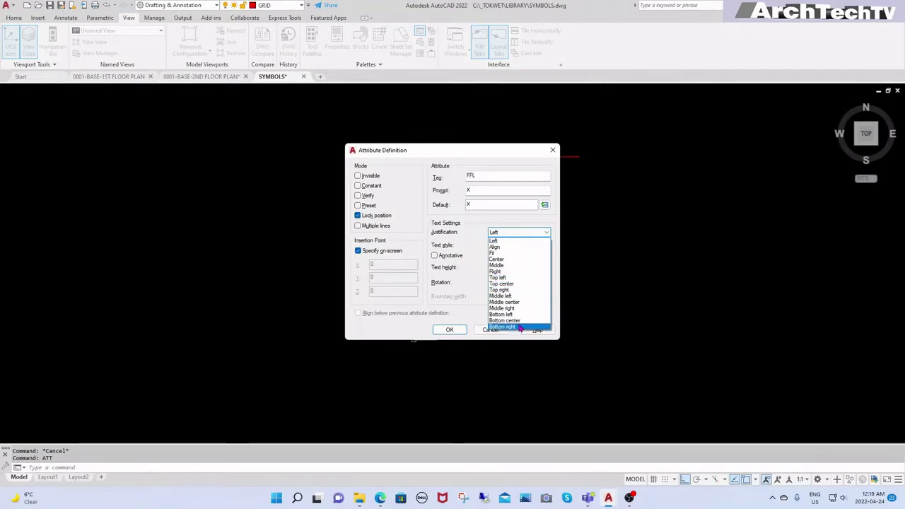
pyautogui.click(520, 320)
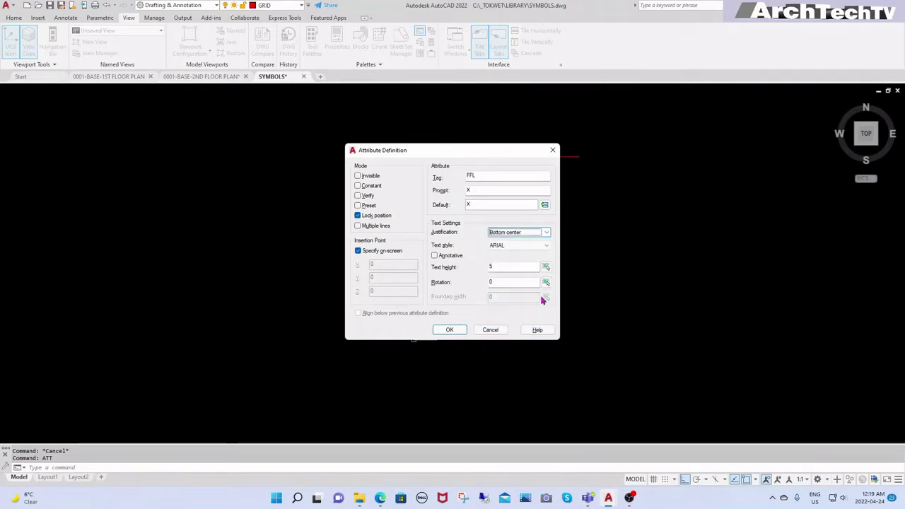
pyautogui.doubleClick(512, 267)
pyautogui.write('2.5')
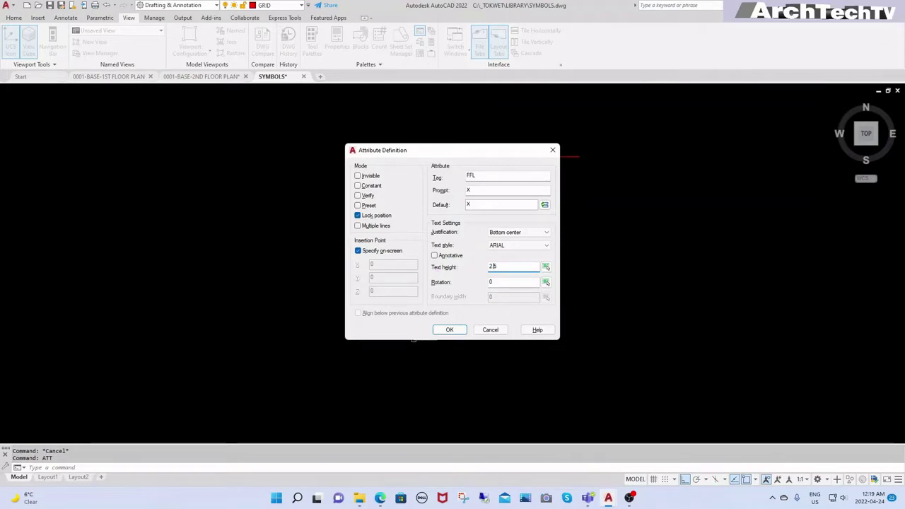
pyautogui.click(450, 330)
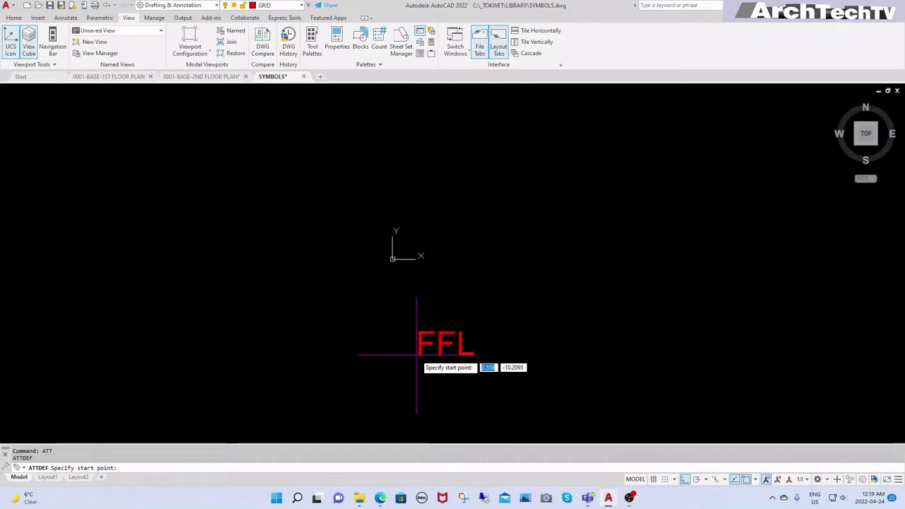
# - Place the FFL attribute in the SYMBOLS drawing
pyautogui.click(369, 306)
pyautogui.press('Escape')
pyautogui.scroll(-4, 455, 325)
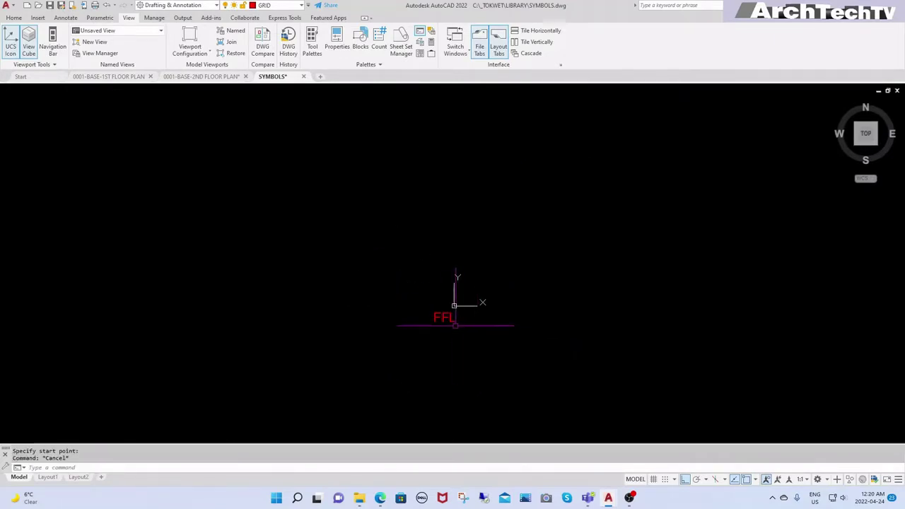
pyautogui.scroll(1, 455, 326)
pyautogui.scroll(2, 456, 324)
pyautogui.click(460, 327)
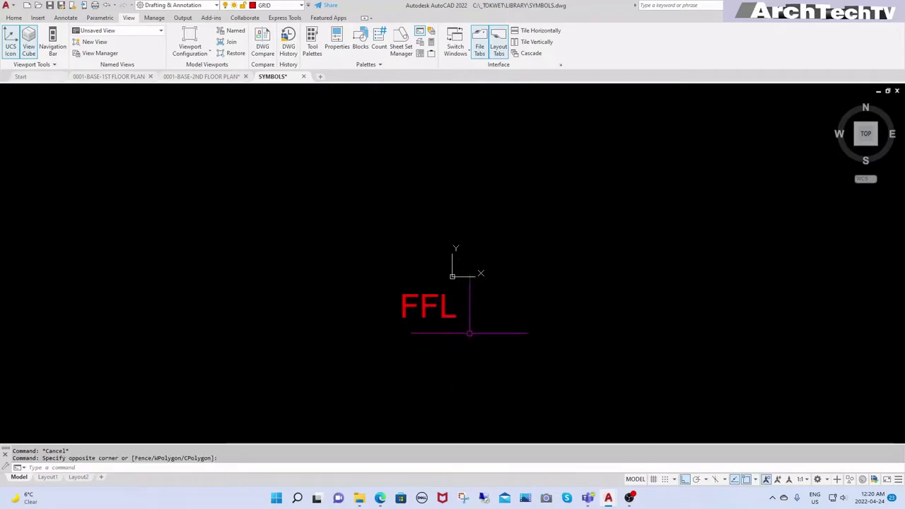
pyautogui.press('Escape')
pyautogui.scroll(-2, 448, 354)
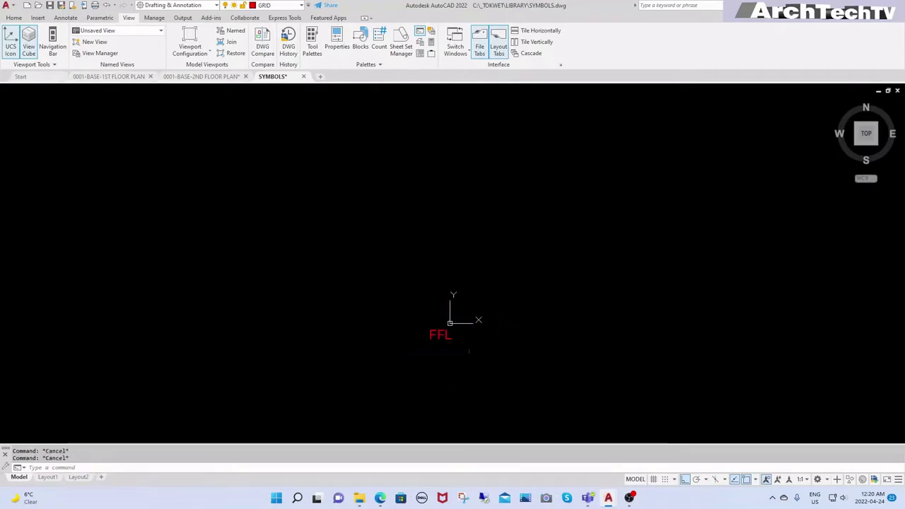
pyautogui.scroll(2, 465, 348)
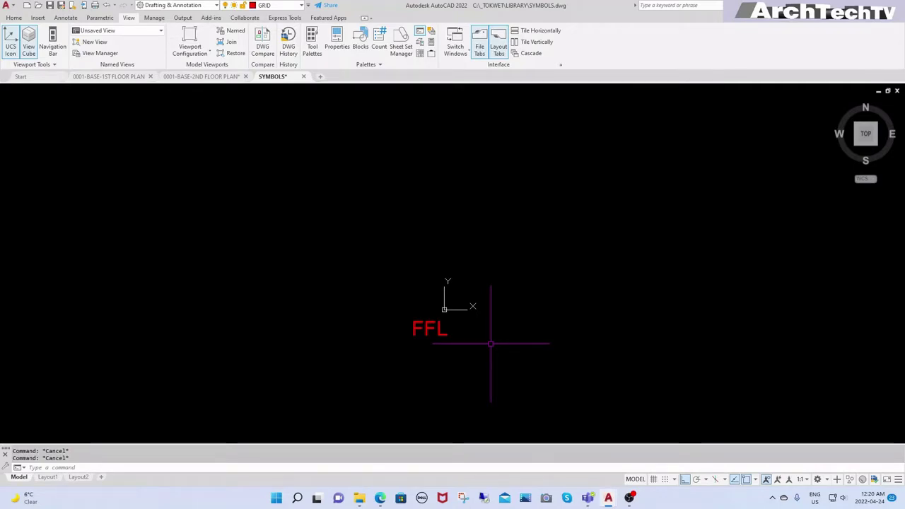
# - Define a room-name attribute with prompt and default x, Bottom center justification, height 4
pyautogui.write('a')
pyautogui.press('Return')
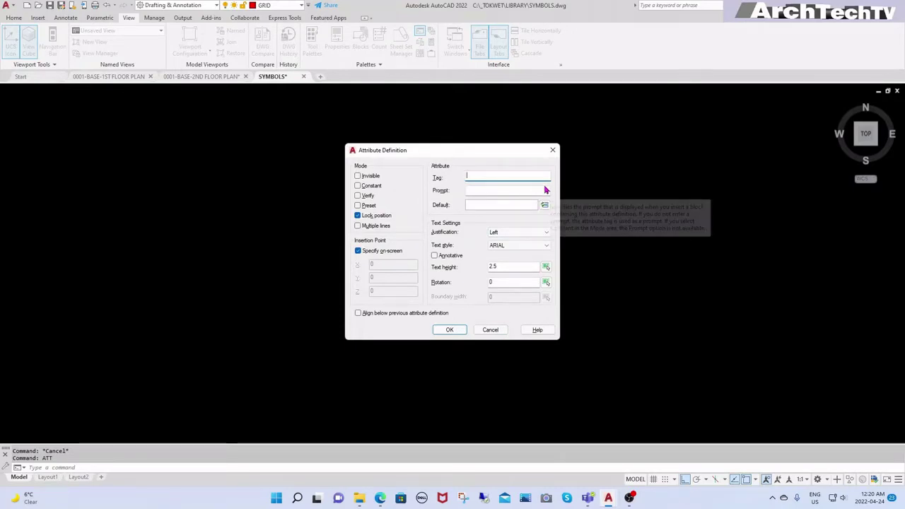
pyautogui.write('ROO')
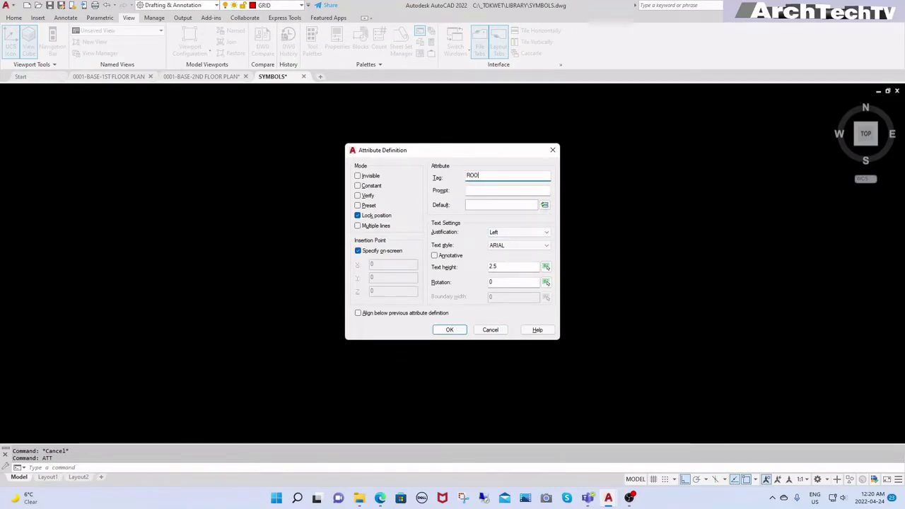
pyautogui.press('BackSpace')
pyautogui.press('BackSpace')
pyautogui.write('Na')
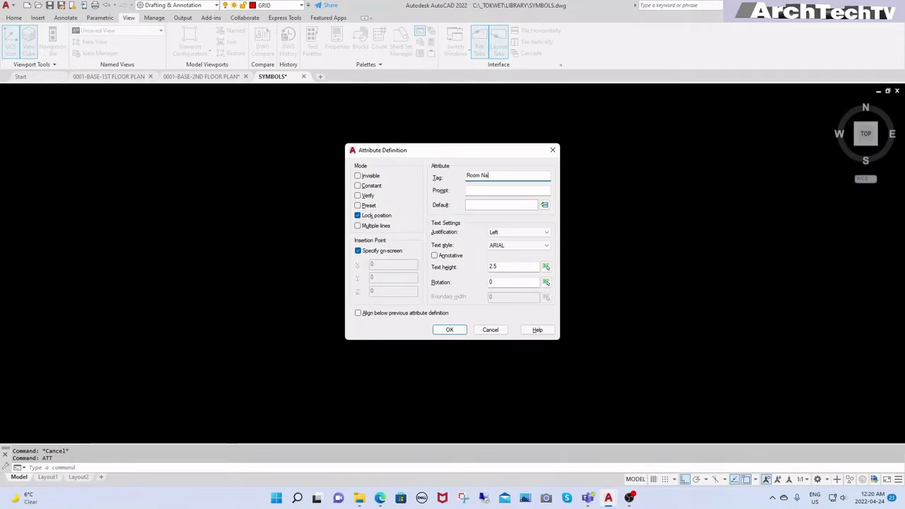
pyautogui.write('me1')
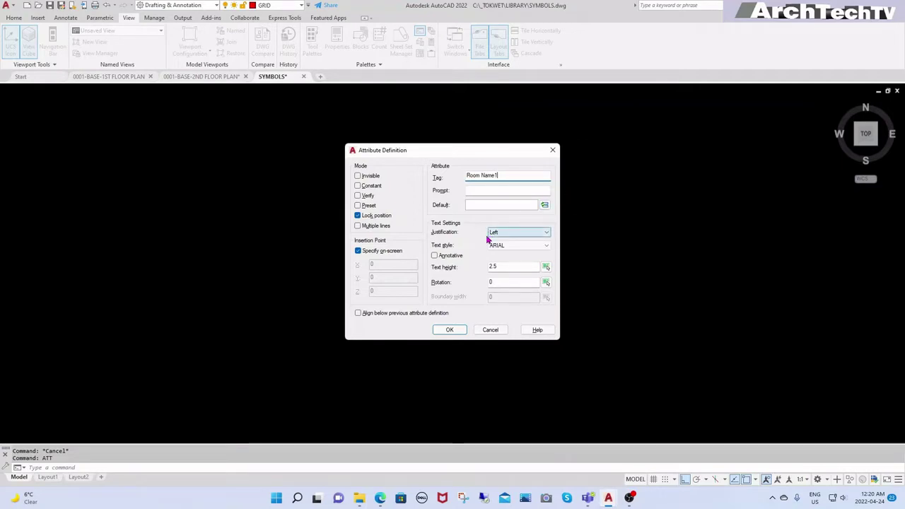
pyautogui.click(488, 191)
pyautogui.write('x')
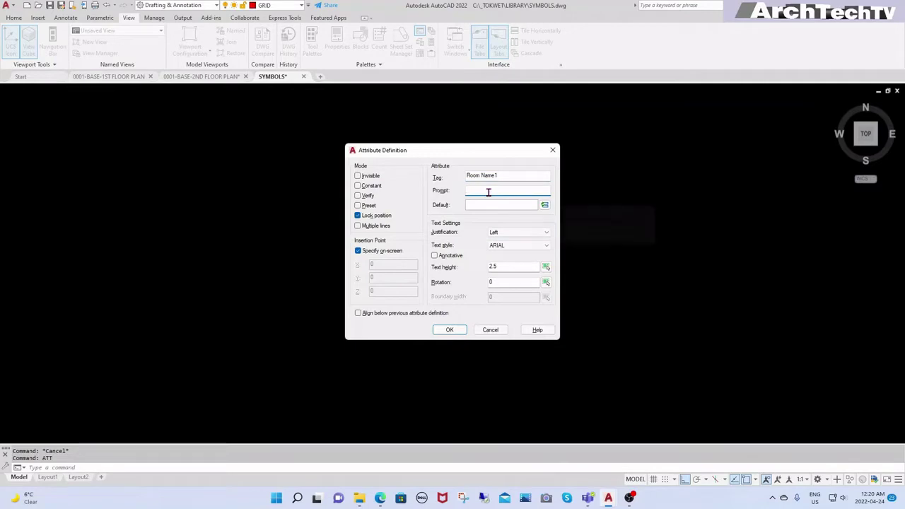
pyautogui.click(487, 204)
pyautogui.write('x')
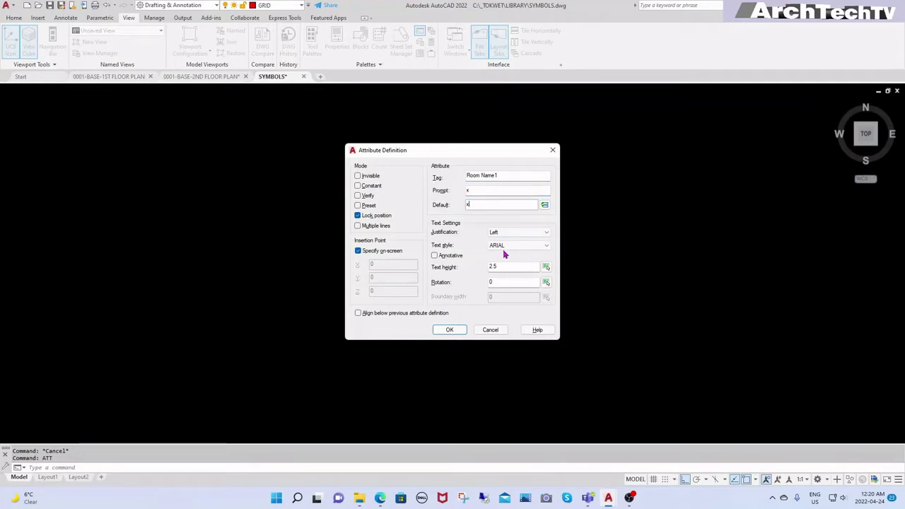
pyautogui.click(545, 233)
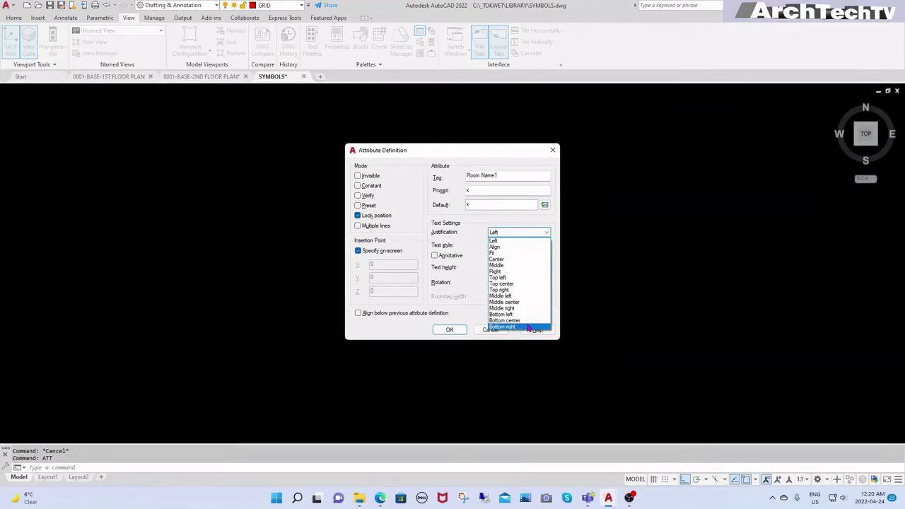
pyautogui.click(506, 321)
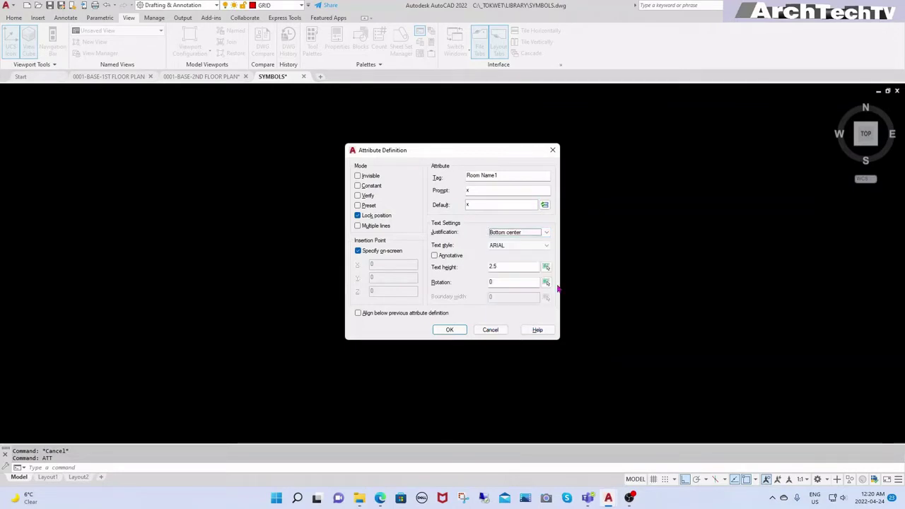
pyautogui.doubleClick(517, 268)
pyautogui.write('4')
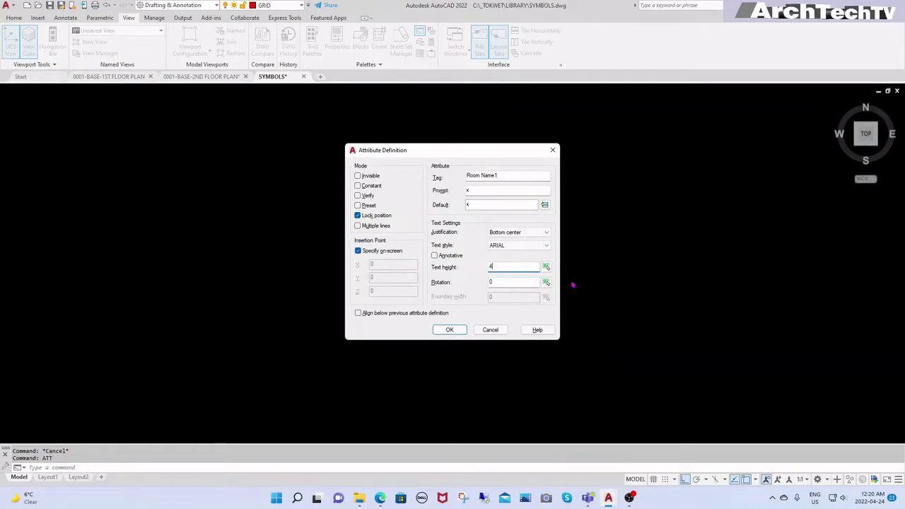
pyautogui.click(453, 331)
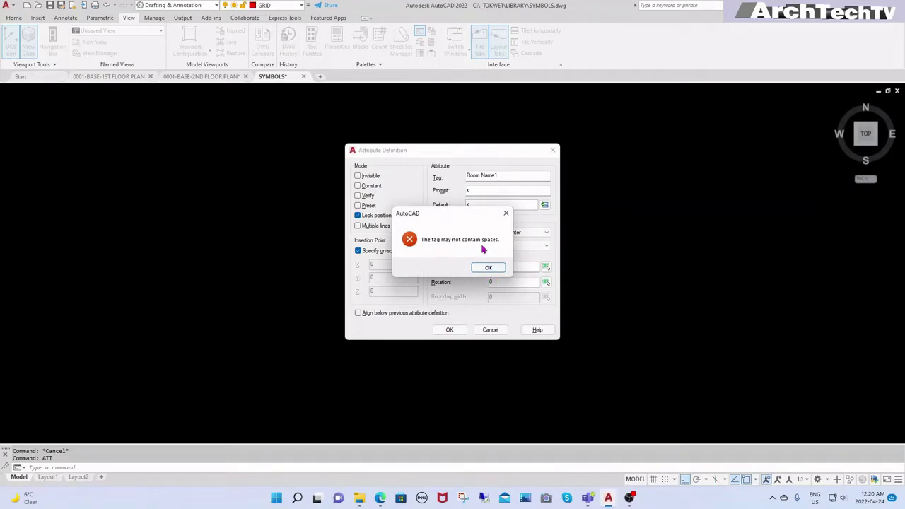
# - Correct the tag to RoomName1 without spaces and place it just above FFL
pyautogui.moveTo(473, 219); pyautogui.dragTo(342, 267)
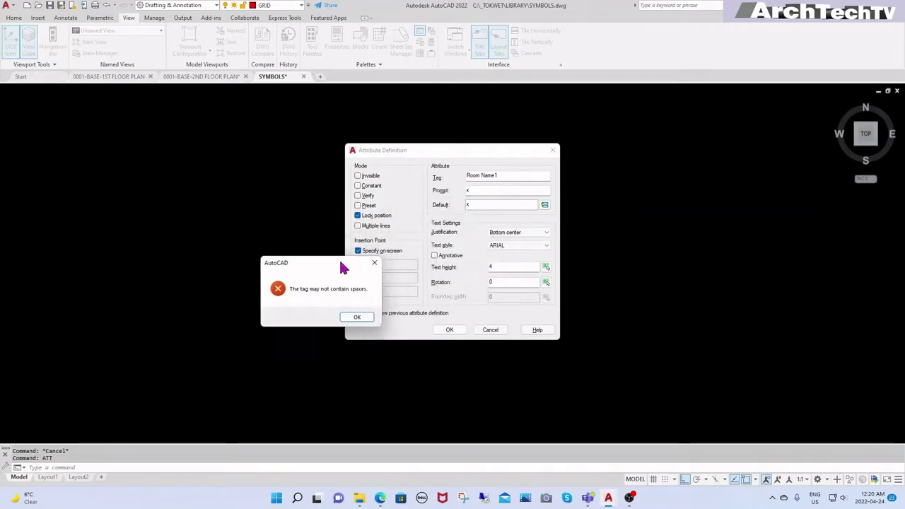
pyautogui.click(358, 319)
pyautogui.click(513, 177)
pyautogui.write('1')
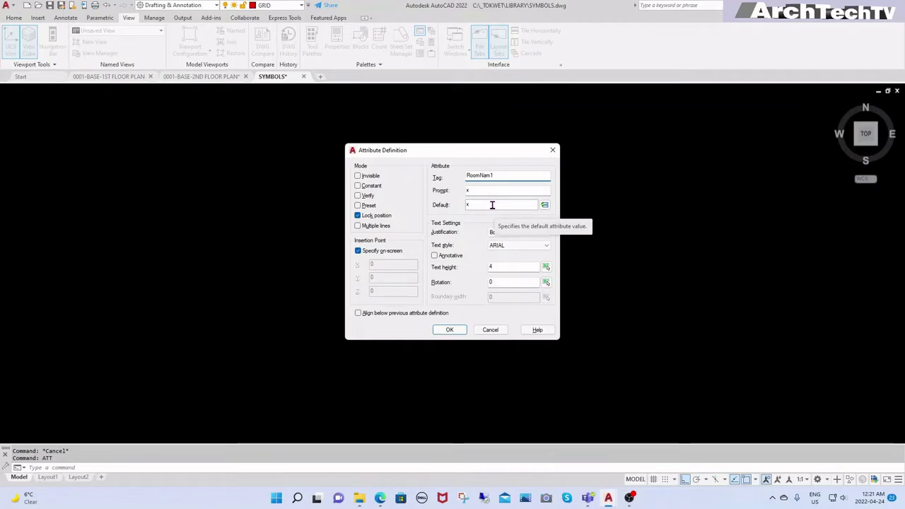
pyautogui.write('e')
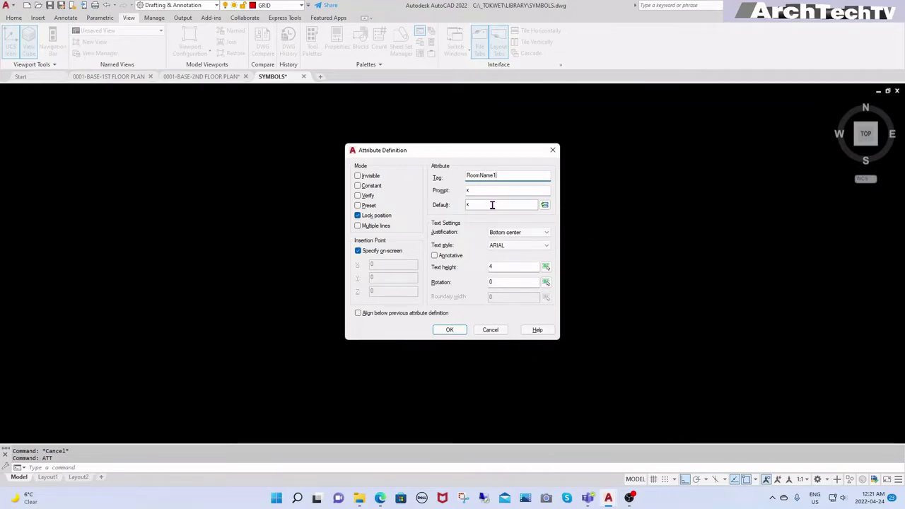
pyautogui.click(450, 331)
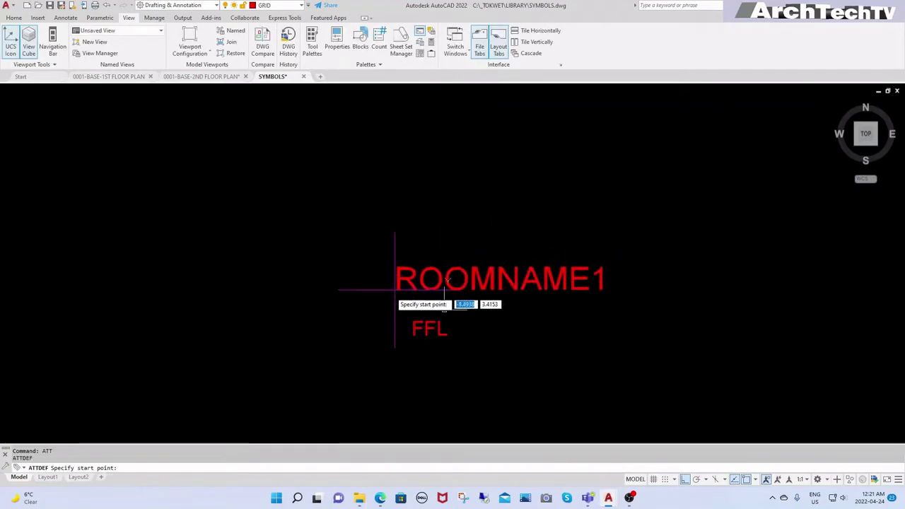
pyautogui.click(336, 303)
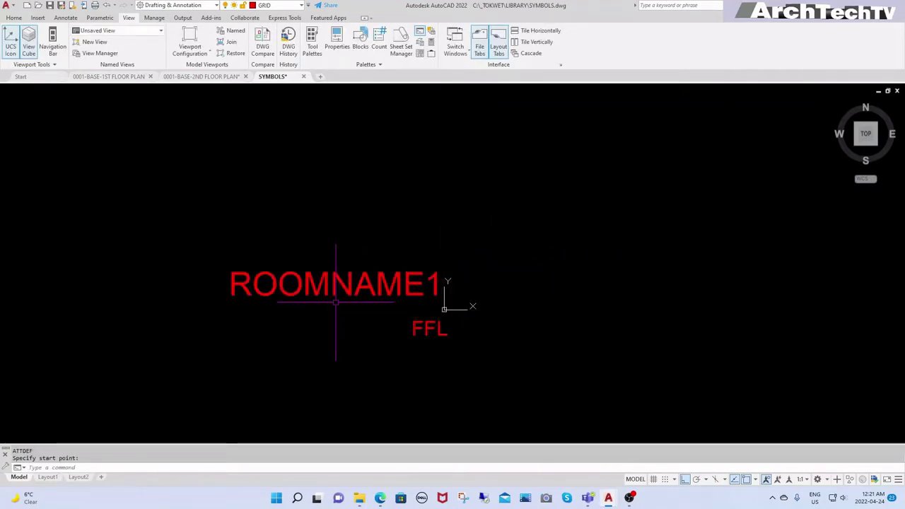
pyautogui.press('Escape')
pyautogui.press('Escape')
pyautogui.scroll(-2, 427, 297)
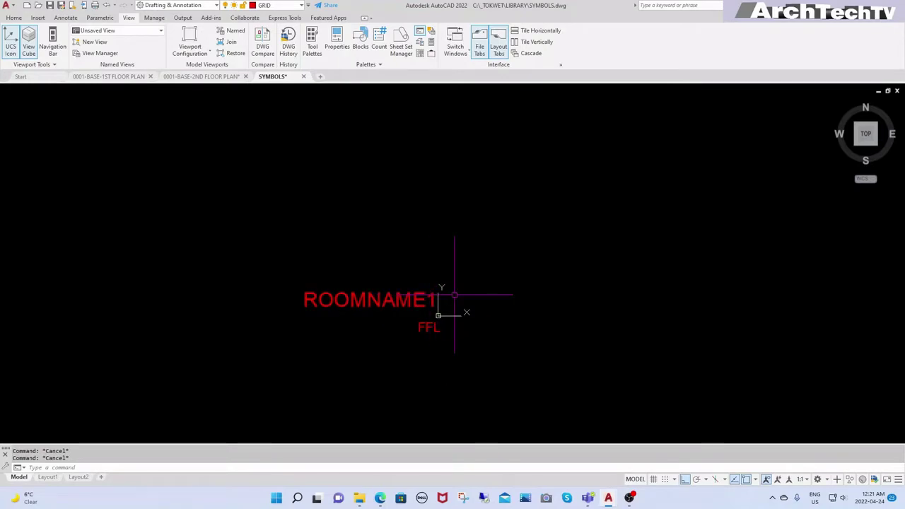
# - Define ROOMNAME2 with prompt and default x, Bottom center justification, above ROOMNAME1
pyautogui.write('txt2mtxt')
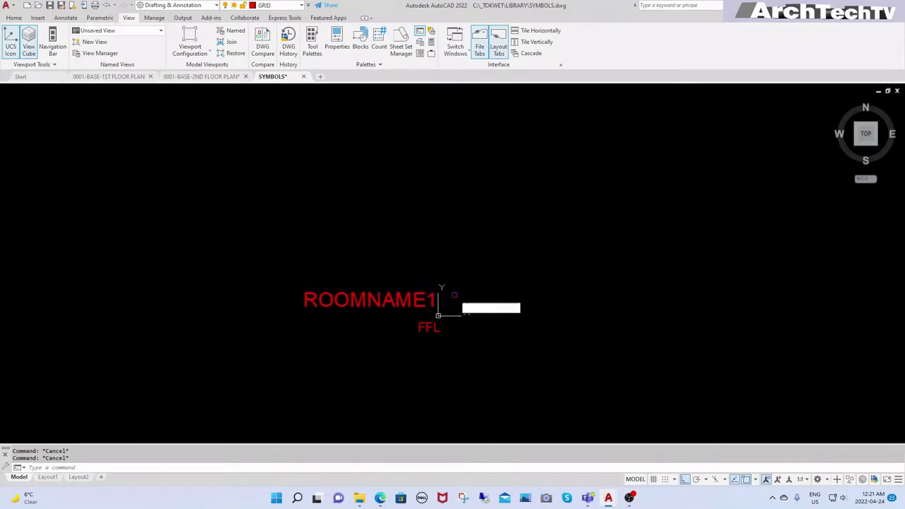
pyautogui.press('Return')
pyautogui.press('Escape')
pyautogui.press('Escape')
pyautogui.press('Escape')
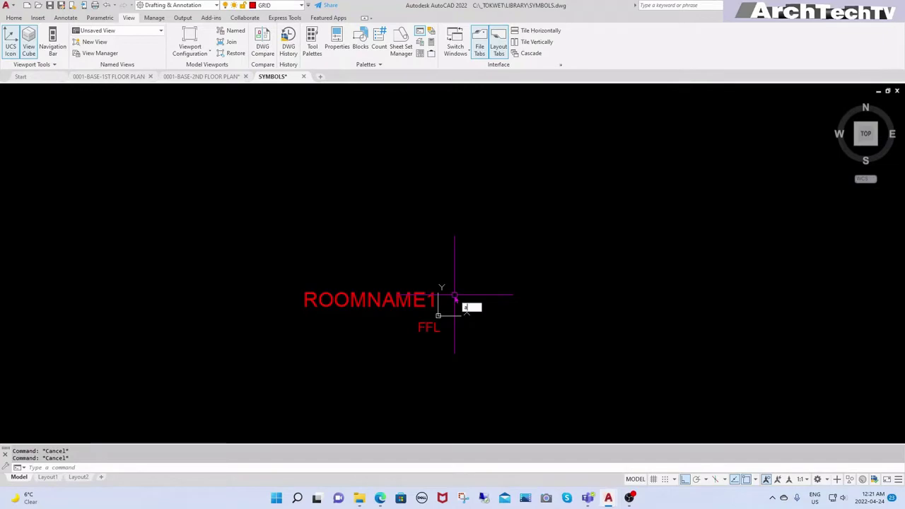
pyautogui.write('TT')
pyautogui.press('Return')
pyautogui.write('R')
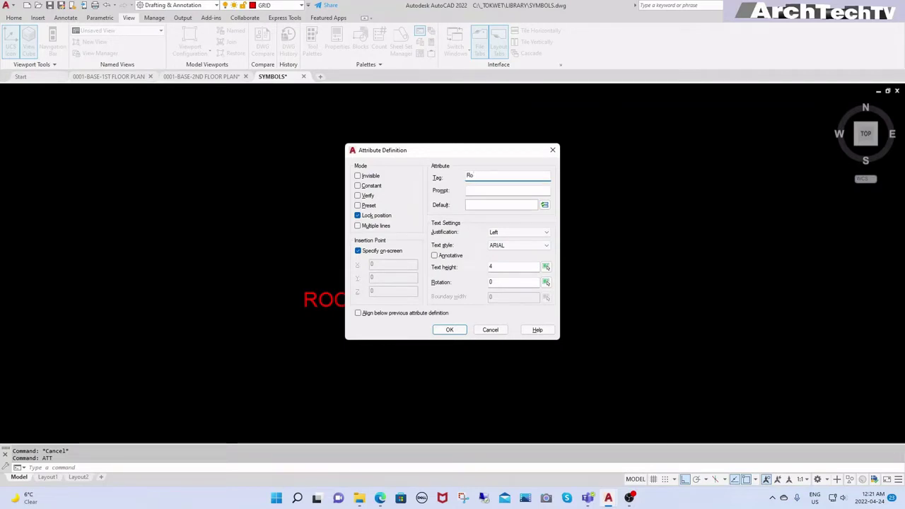
pyautogui.write('omName2')
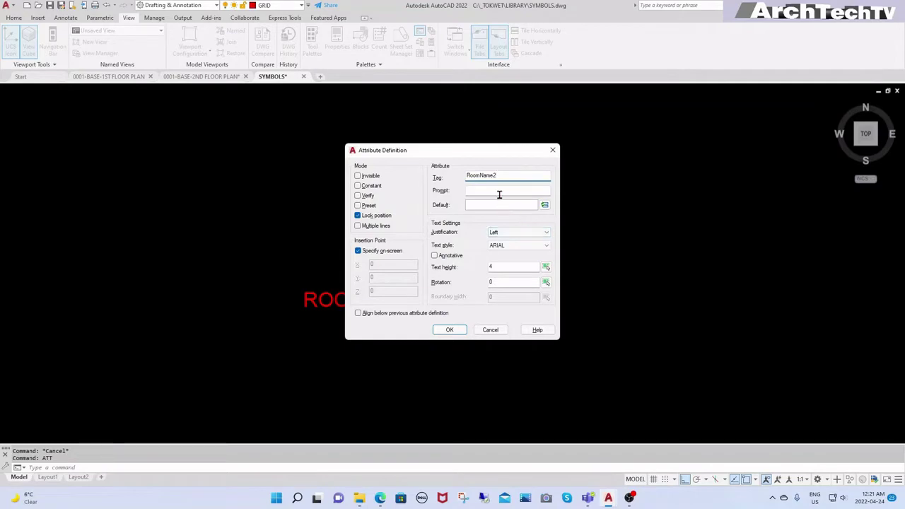
pyautogui.write('x')
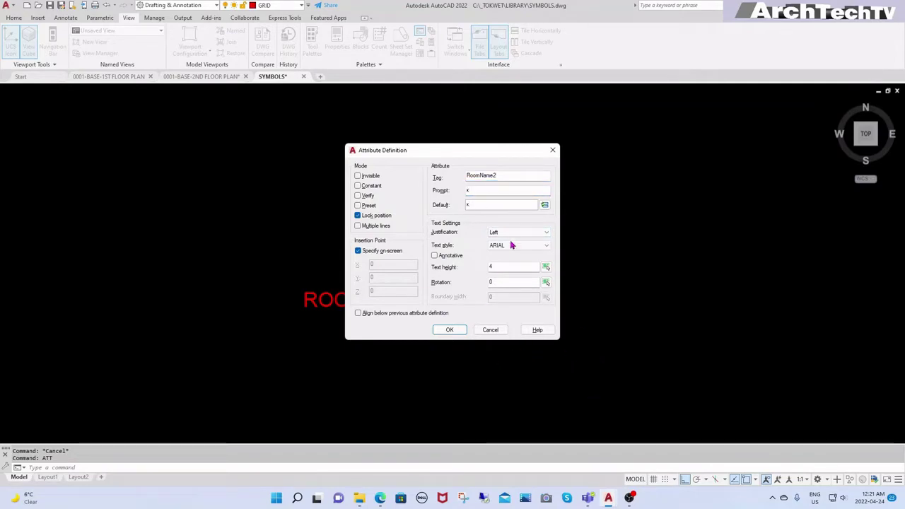
pyautogui.click(545, 234)
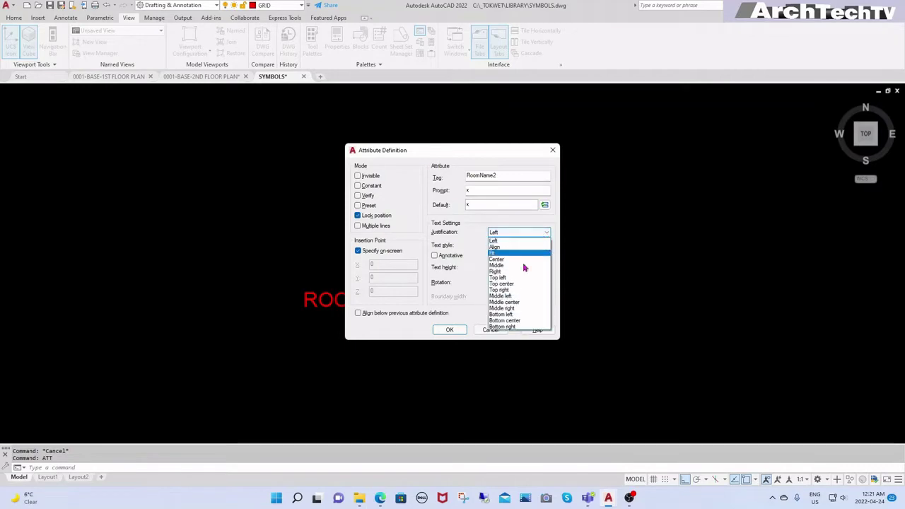
pyautogui.click(515, 322)
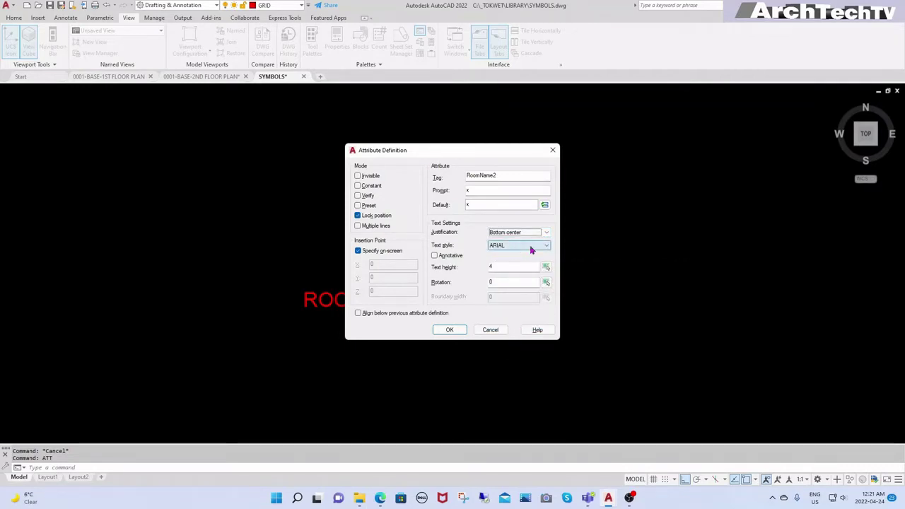
pyautogui.click(456, 330)
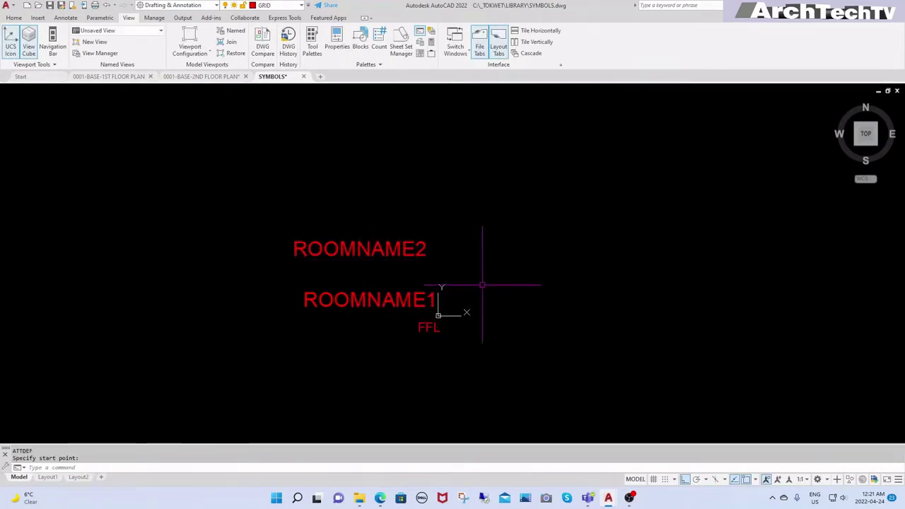
pyautogui.write('L')
pyautogui.press('Return')
# - Draw a vertical guide line upward from the origin 0,0
pyautogui.write('0')
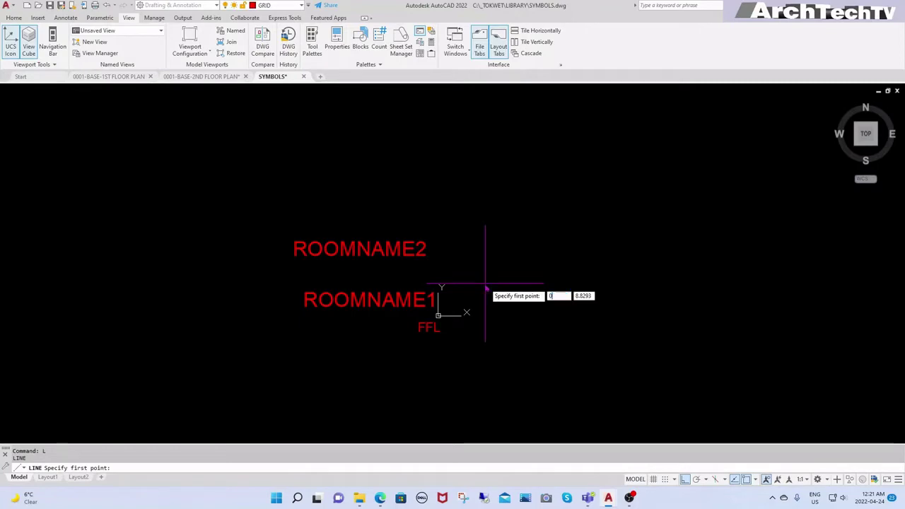
pyautogui.press('Return')
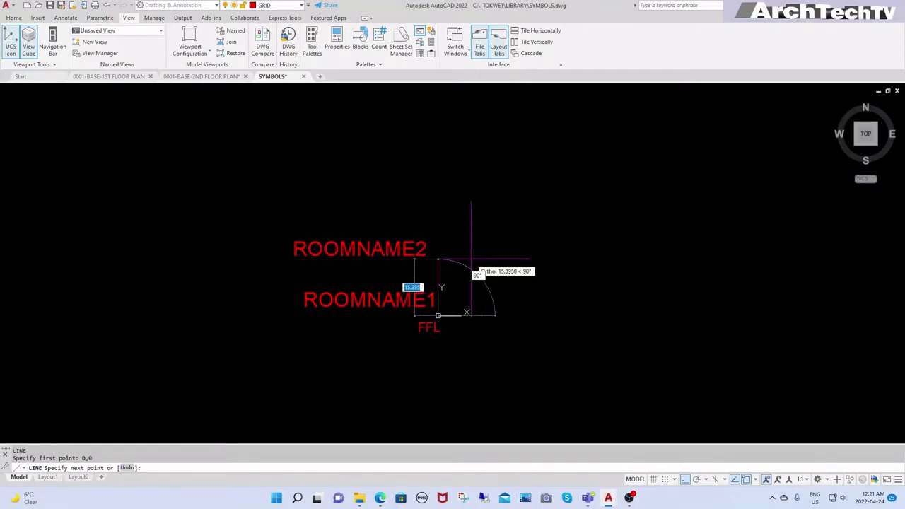
pyautogui.click(455, 217)
pyautogui.press('Escape')
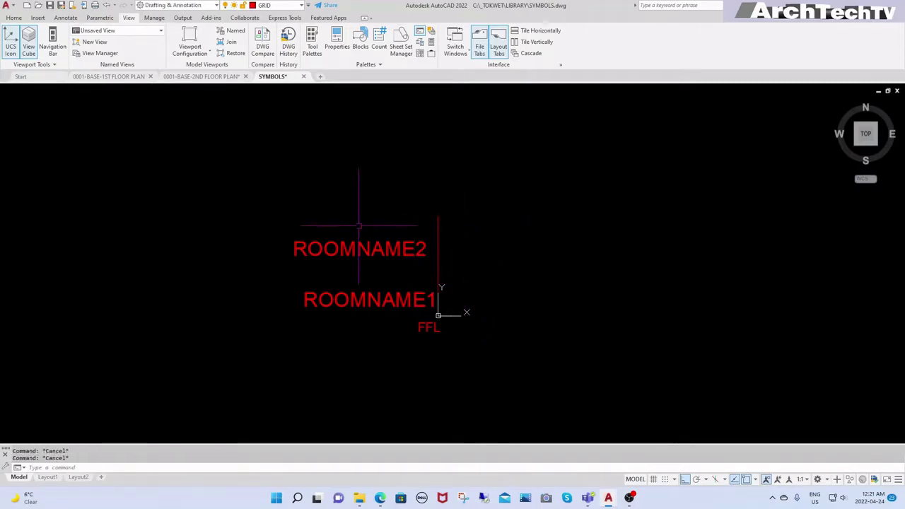
# - Grip-stretch ROOMNAME2 and ROOMNAME1 so both centre on the vertical line
pyautogui.click(292, 256)
pyautogui.click(360, 260)
pyautogui.write('per')
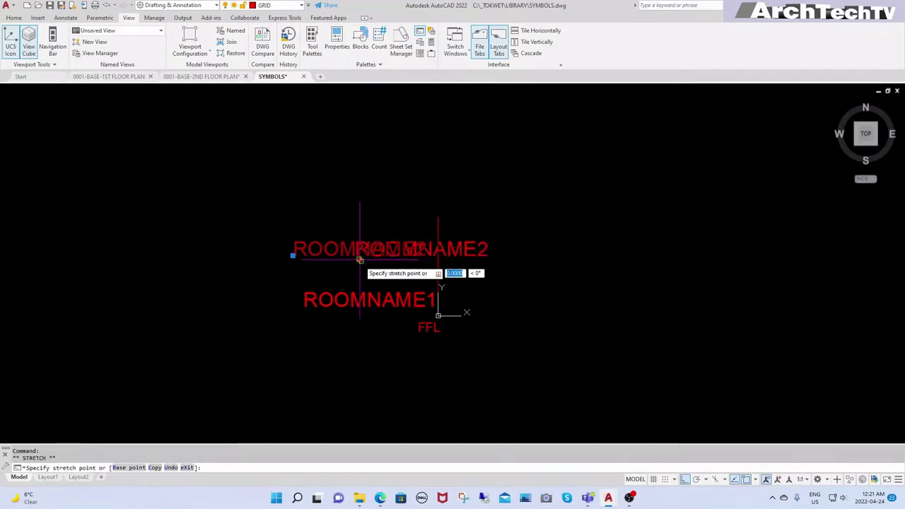
pyautogui.click(438, 257)
pyautogui.press('Escape')
pyautogui.click(370, 310)
pyautogui.click(386, 318)
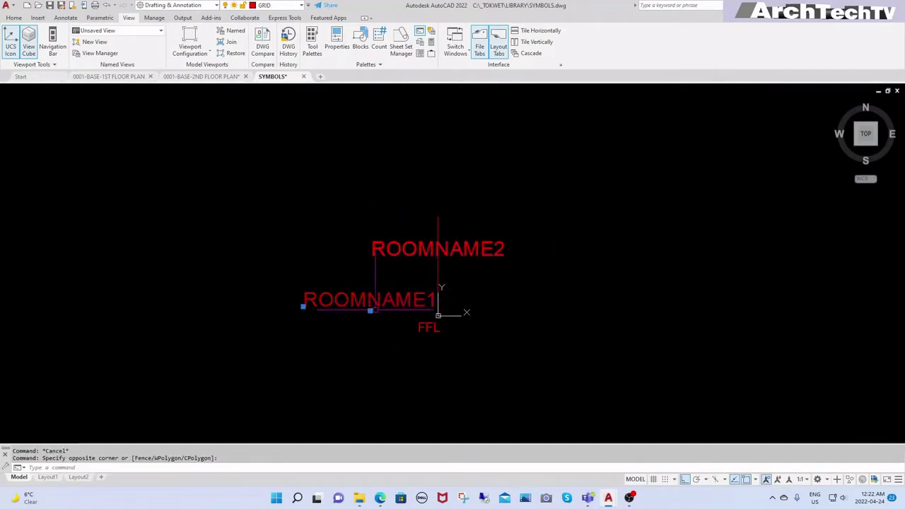
pyautogui.click(370, 312)
pyautogui.write('er')
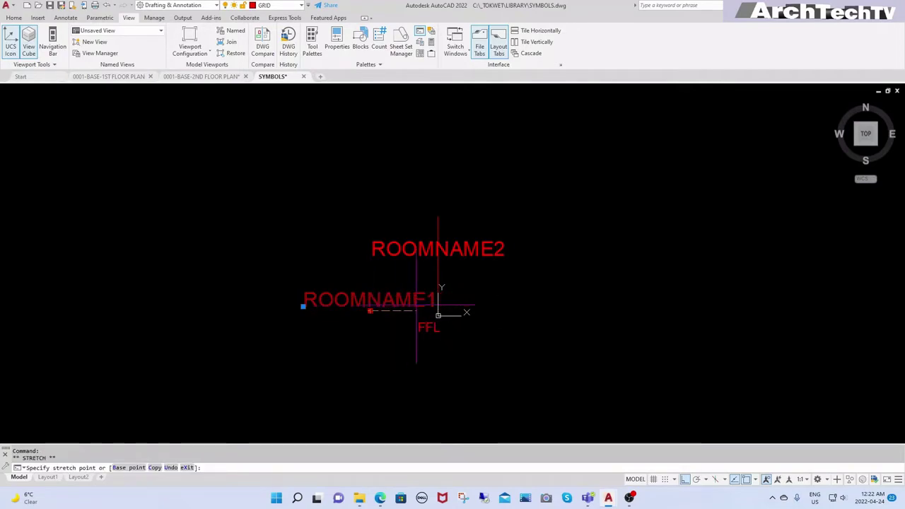
pyautogui.press('Return')
pyautogui.click(440, 314)
pyautogui.press('Escape')
pyautogui.press('Escape')
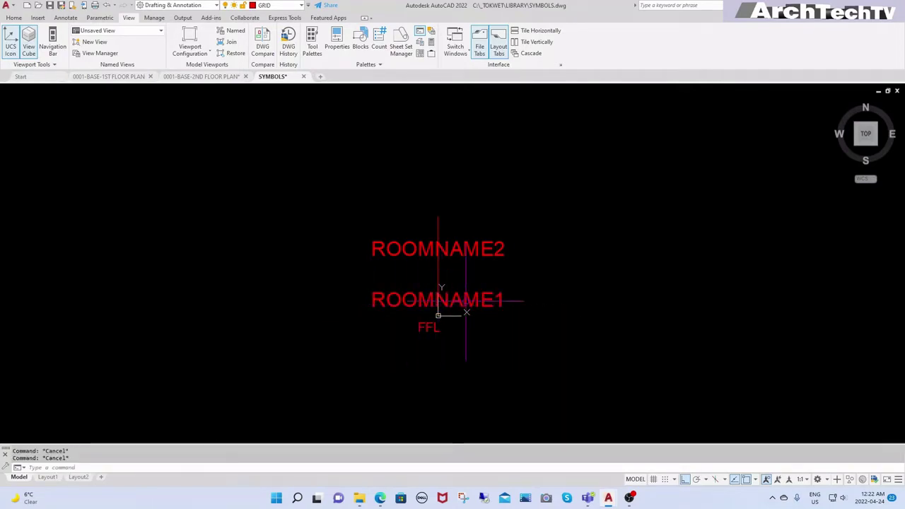
# - Draw a horizontal line rightward from ROOMNAME1's base point
pyautogui.write('l')
pyautogui.press('Return')
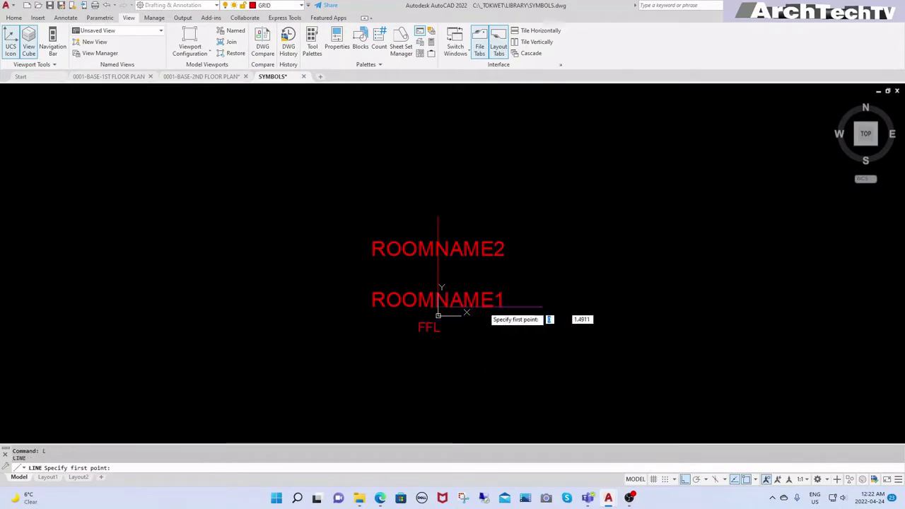
pyautogui.click(439, 315)
pyautogui.click(597, 311)
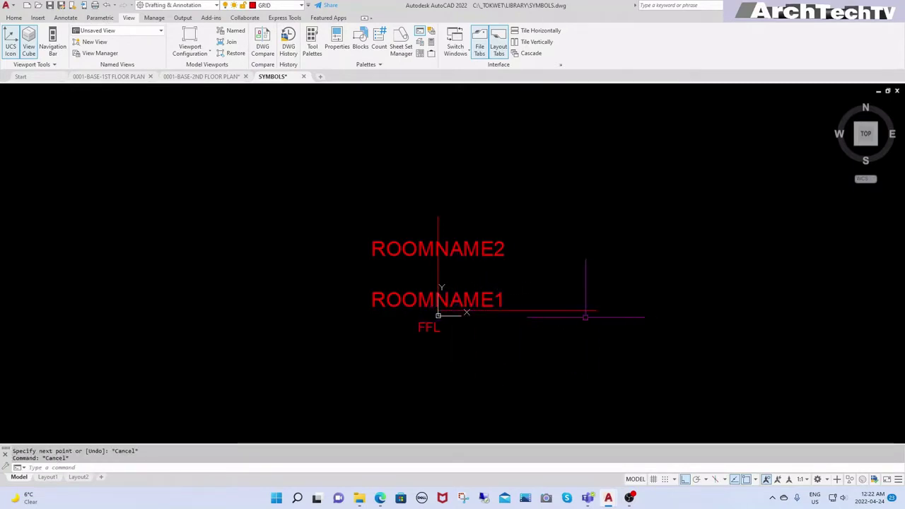
pyautogui.press('Escape')
pyautogui.press('Escape')
# - Offset a parallel copy of the horizontal line below it
pyautogui.write('o')
pyautogui.press('Return')
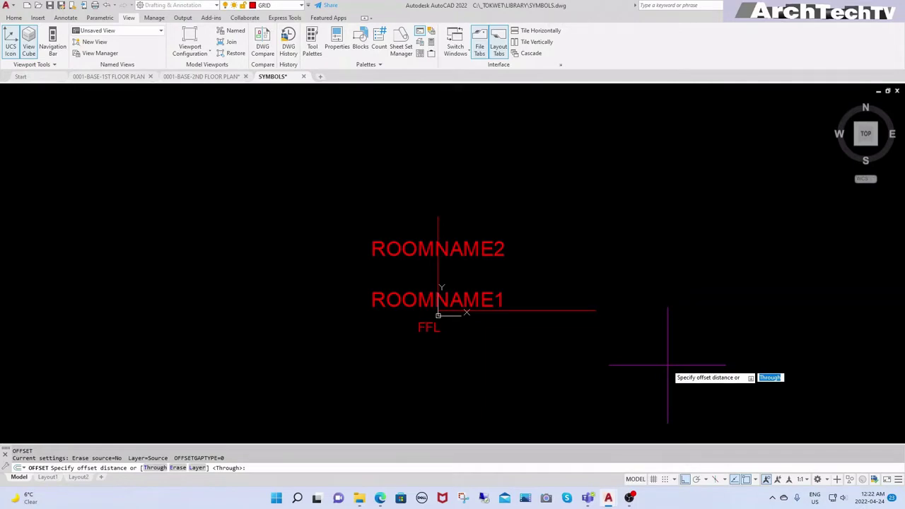
pyautogui.press('Return')
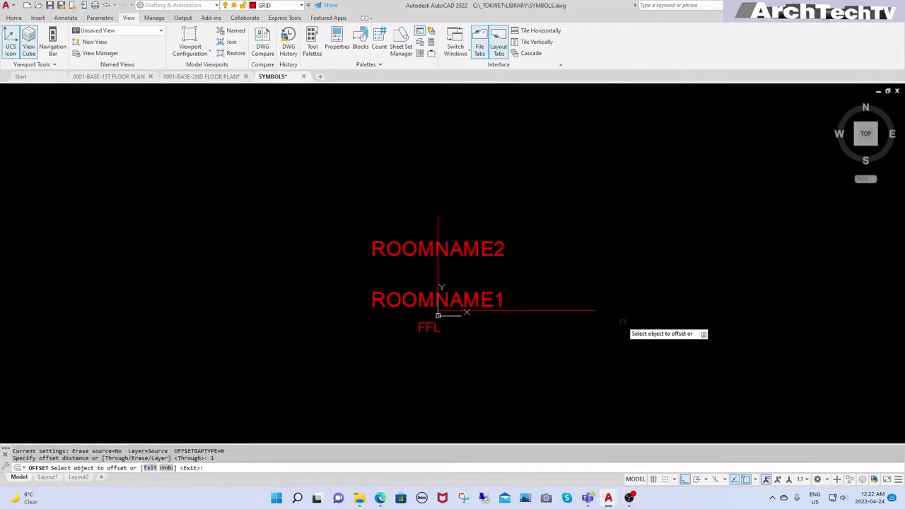
pyautogui.click(591, 310)
pyautogui.click(590, 352)
pyautogui.press('Return')
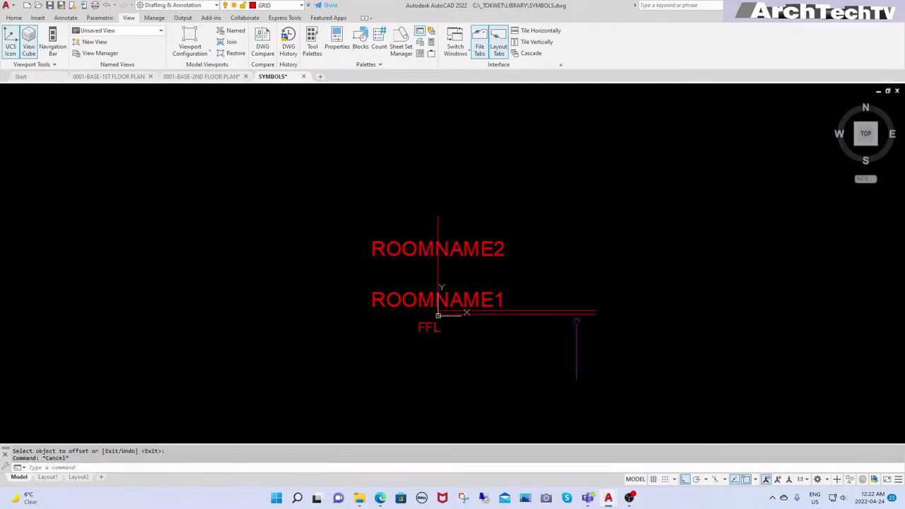
pyautogui.press('Escape')
pyautogui.press('Escape')
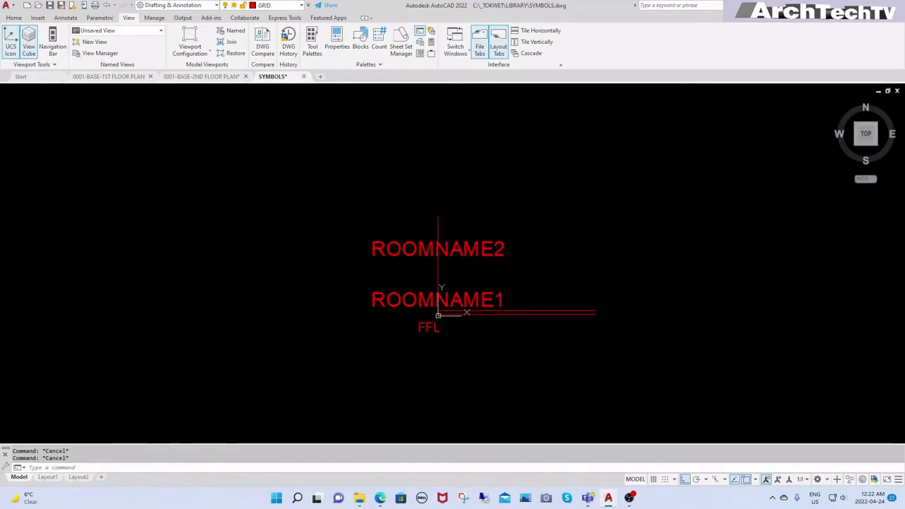
# - Offset the line upward by 5 several times to create guide lines
pyautogui.write('o')
pyautogui.press('Return')
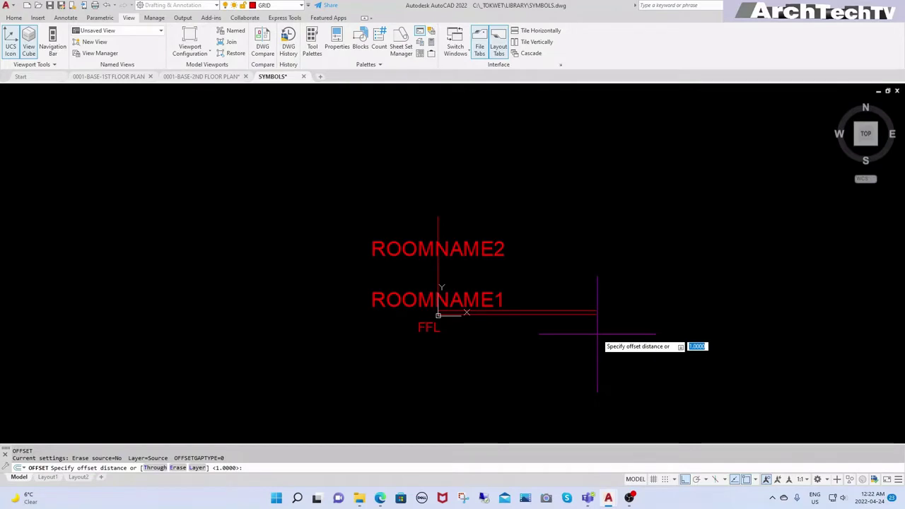
pyautogui.write('5')
pyautogui.press('Return')
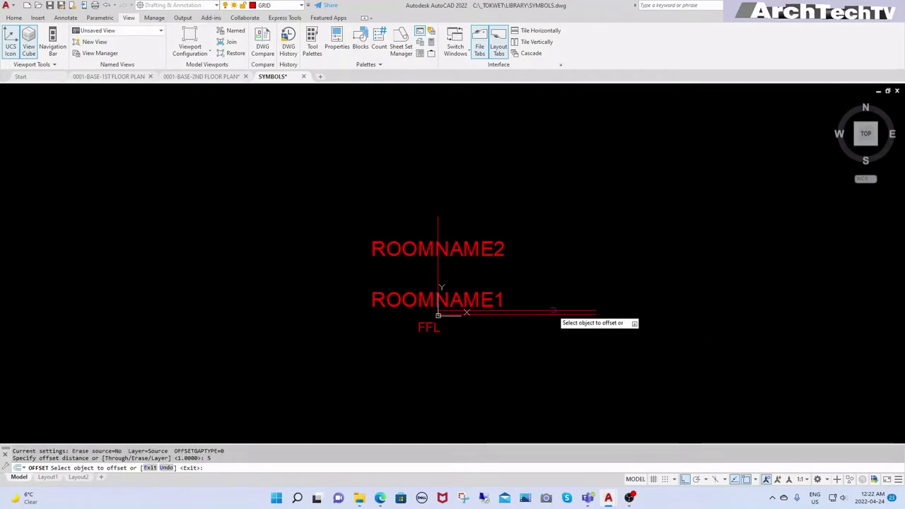
pyautogui.click(555, 311)
pyautogui.click(544, 286)
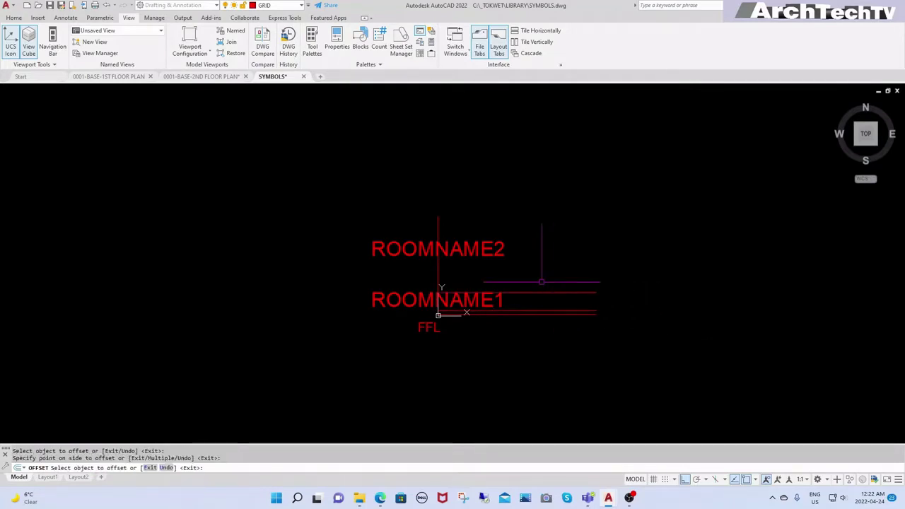
pyautogui.press('Escape')
pyautogui.write('o')
pyautogui.press('Return')
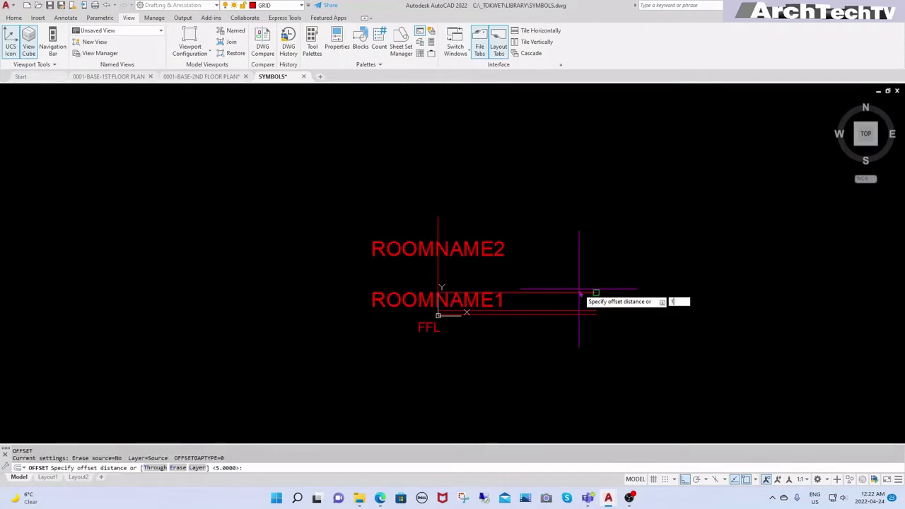
pyautogui.press('Return')
pyautogui.click(580, 292)
pyautogui.click(580, 260)
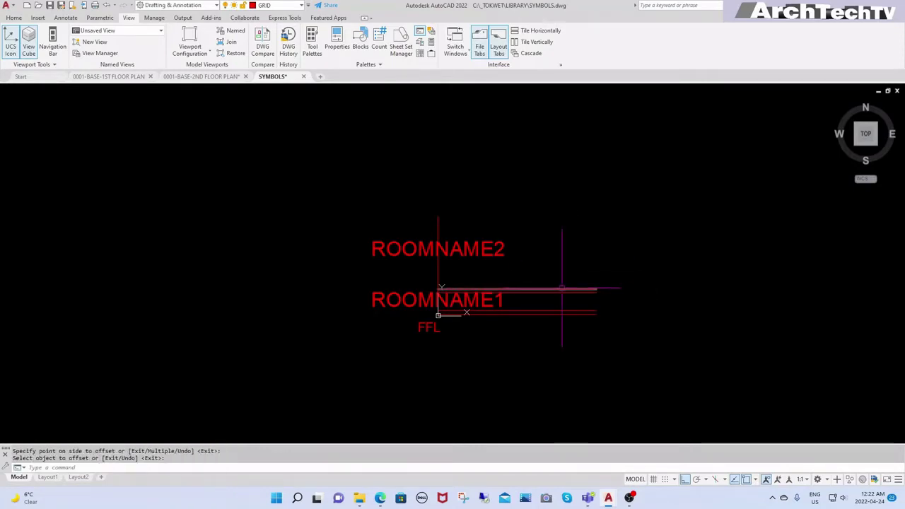
pyautogui.click(562, 289)
pyautogui.click(560, 268)
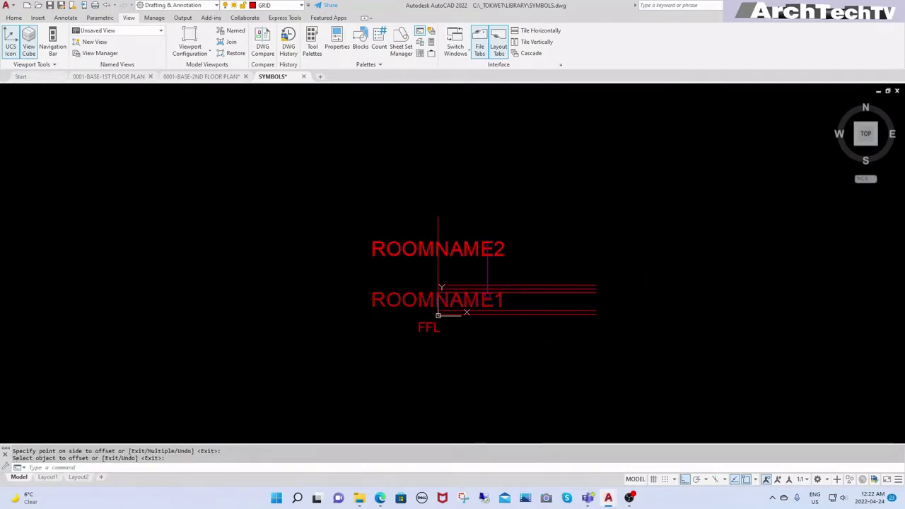
pyautogui.press('Escape')
# - Move ROOMNAME2 down by its grip to sit just above ROOMNAME1
pyautogui.click(371, 256)
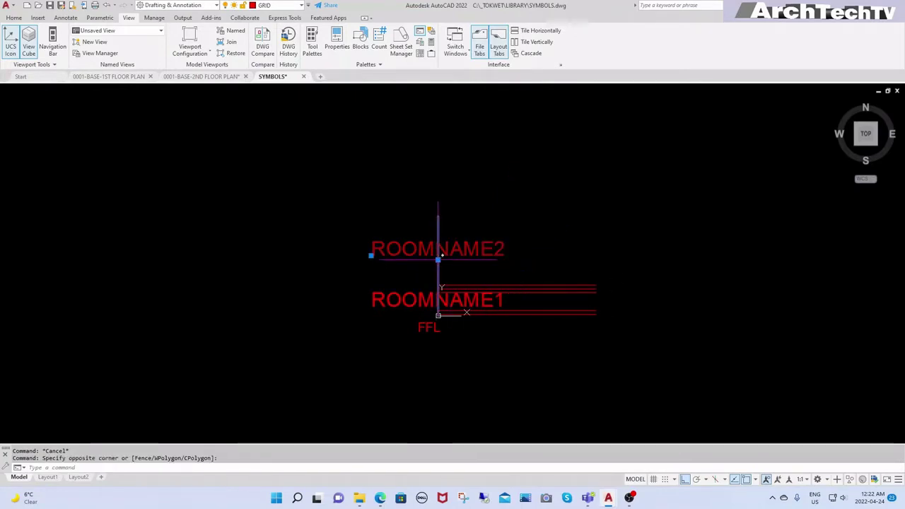
pyautogui.click(438, 259)
pyautogui.click(438, 284)
pyautogui.press('Escape')
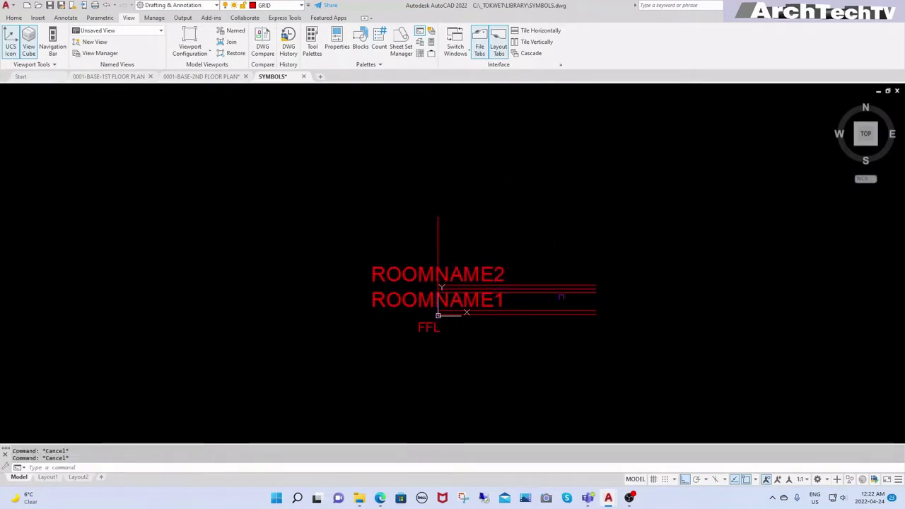
# - Erase the surplus offset guide lines
pyautogui.write('e')
pyautogui.press('Return')
pyautogui.click(601, 270)
pyautogui.click(570, 299)
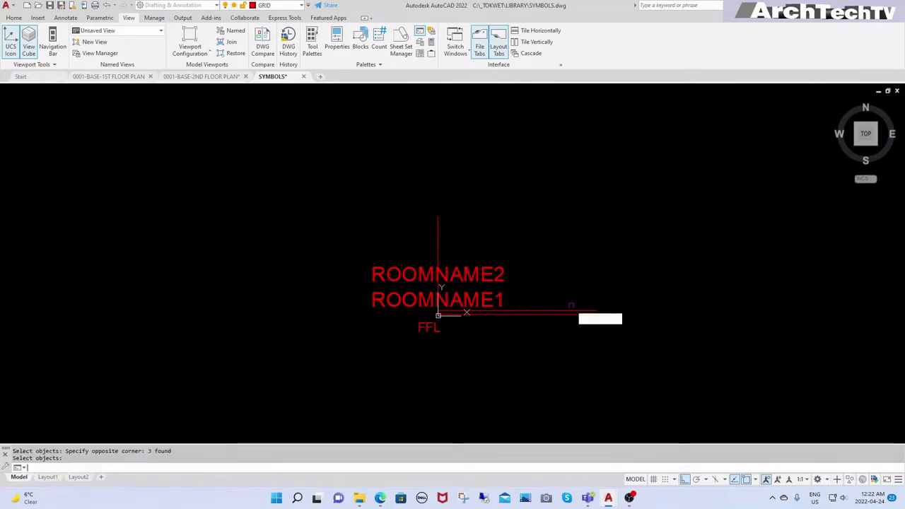
pyautogui.press('Return')
pyautogui.press('Return')
pyautogui.click(568, 306)
pyautogui.click(563, 316)
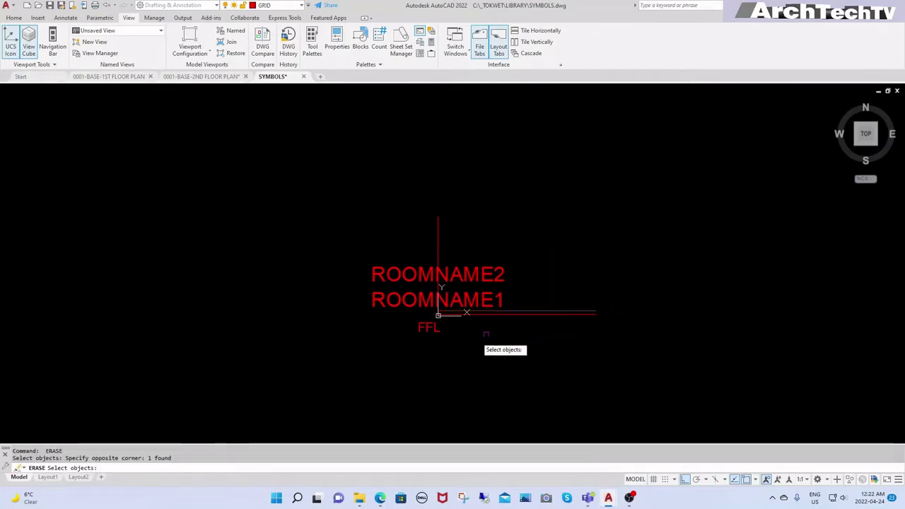
pyautogui.press('Return')
pyautogui.click(430, 329)
pyautogui.scroll(2, 429, 337)
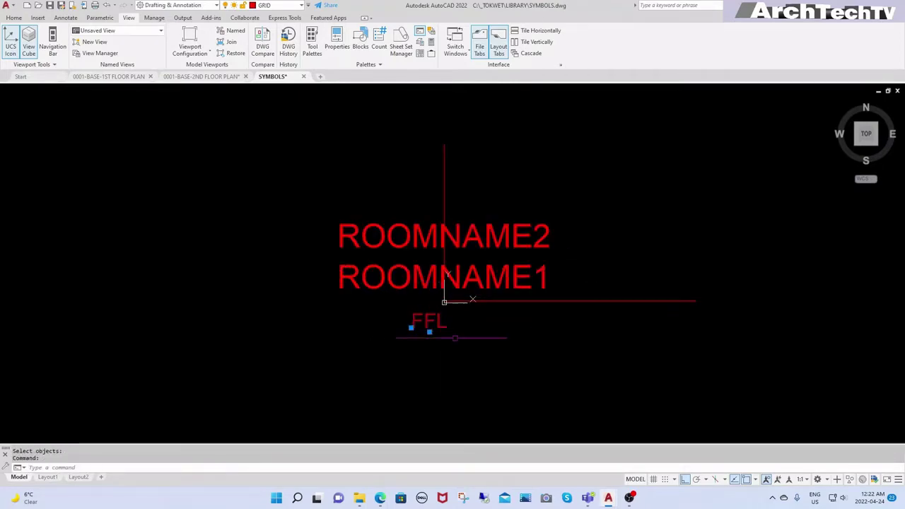
# - Offset the base line 4 downward beneath FFL
pyautogui.press('Escape')
pyautogui.press('Escape')
pyautogui.scroll(-2, 512, 337)
pyautogui.scroll(2, 511, 337)
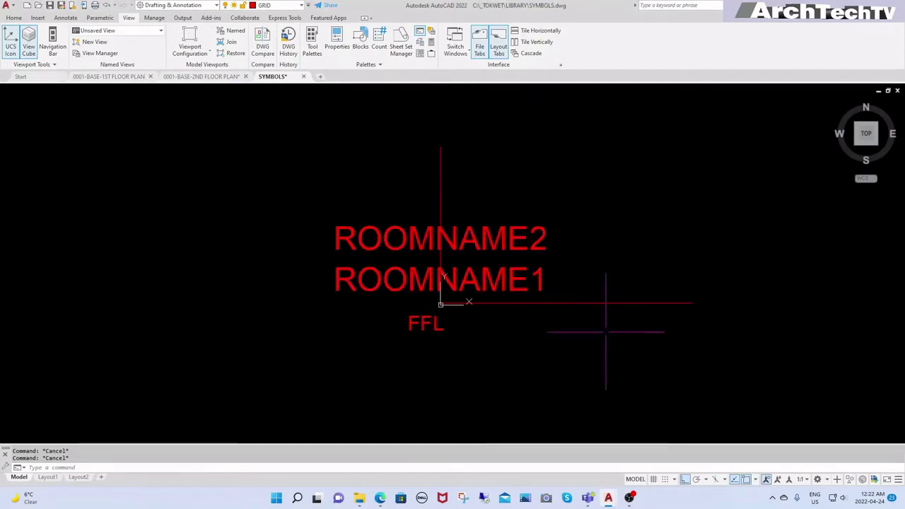
pyautogui.write('o')
pyautogui.press('Return')
pyautogui.write('4')
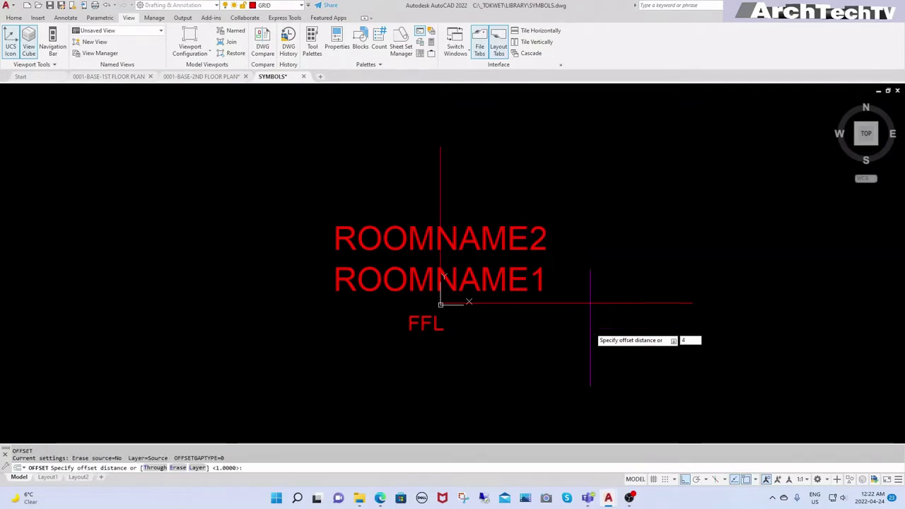
pyautogui.press('Return')
pyautogui.click(591, 303)
pyautogui.click(602, 360)
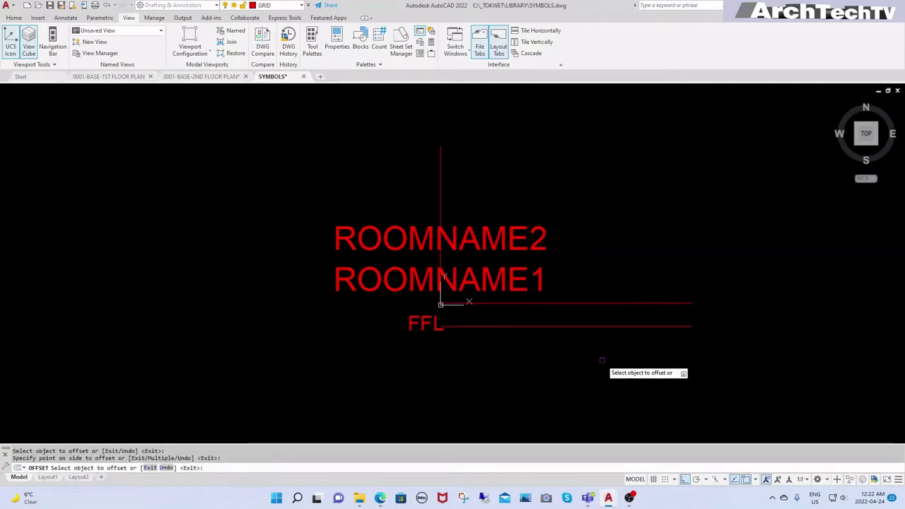
pyautogui.press('Escape')
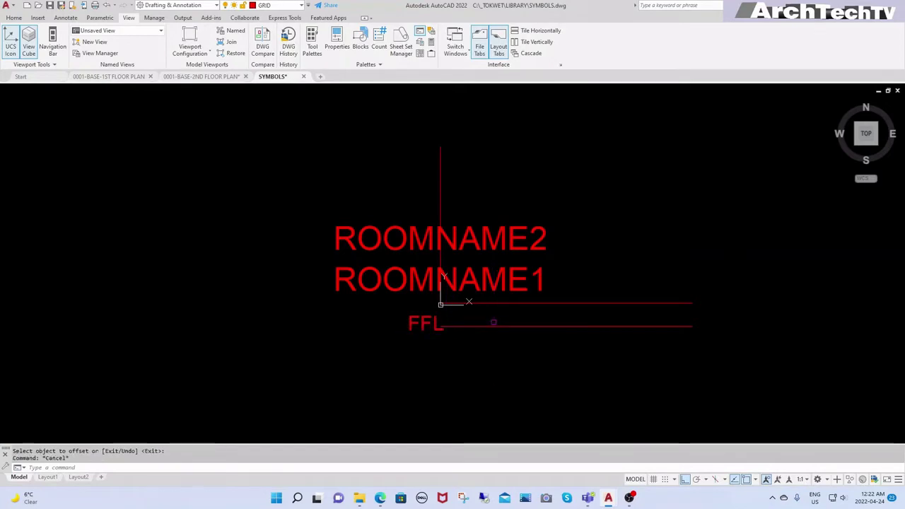
# - Offset the vertical guide line by 10 to each side
pyautogui.press('Return')
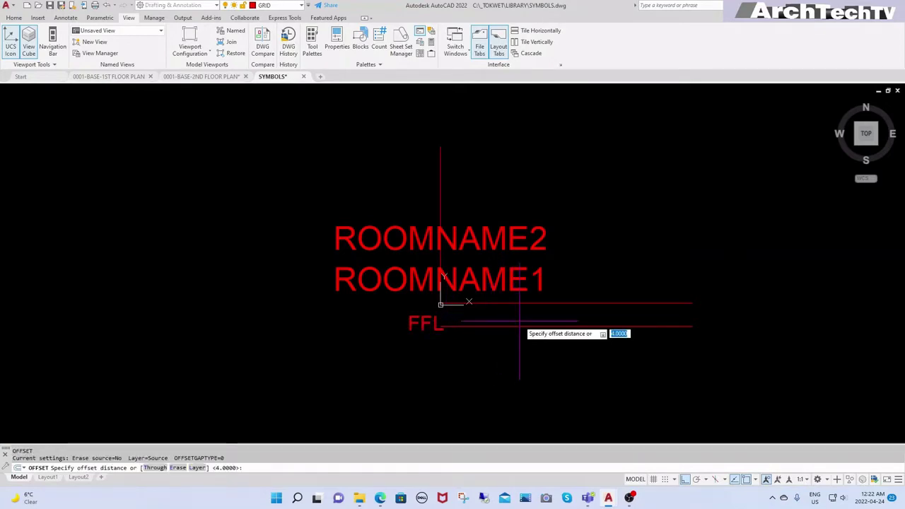
pyautogui.press('Return')
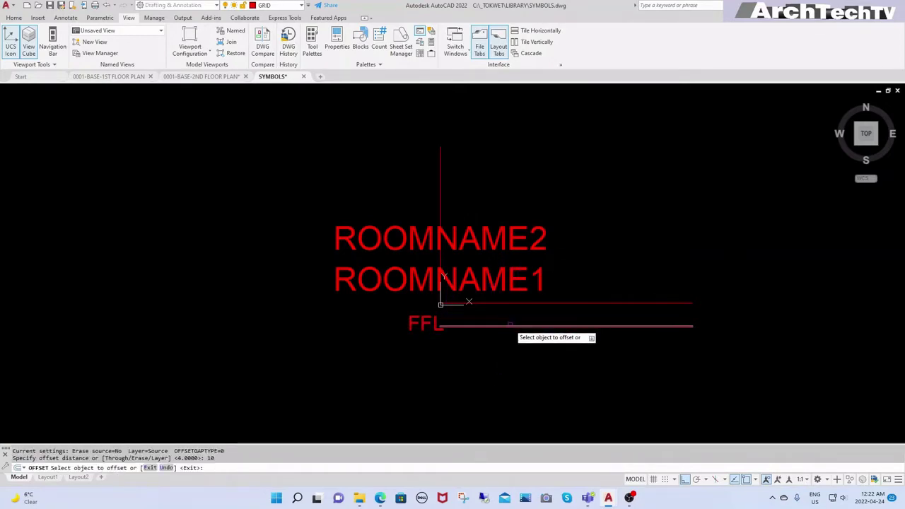
pyautogui.click(440, 208)
pyautogui.click(463, 209)
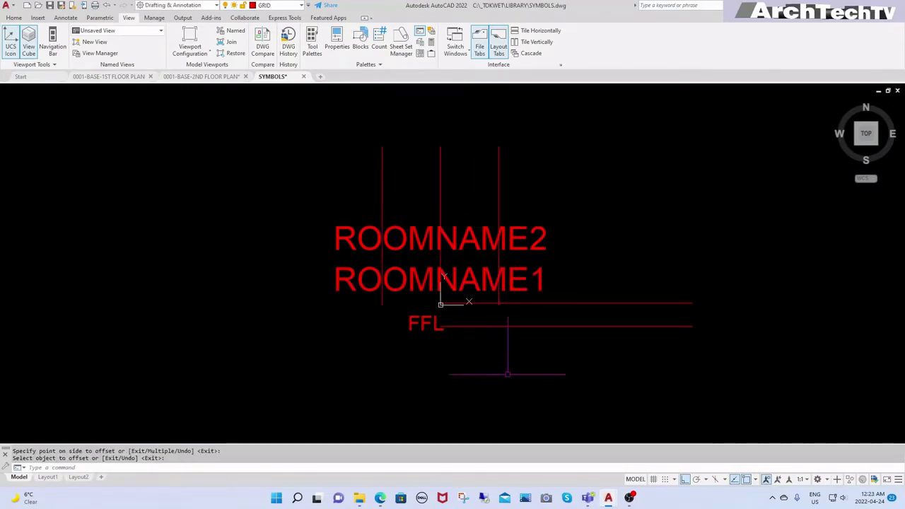
# - Fillet the guide lines into a closed rectangular box around the FFL text
pyautogui.press('Escape')
pyautogui.write('f')
pyautogui.press('Return')
pyautogui.click(382, 297)
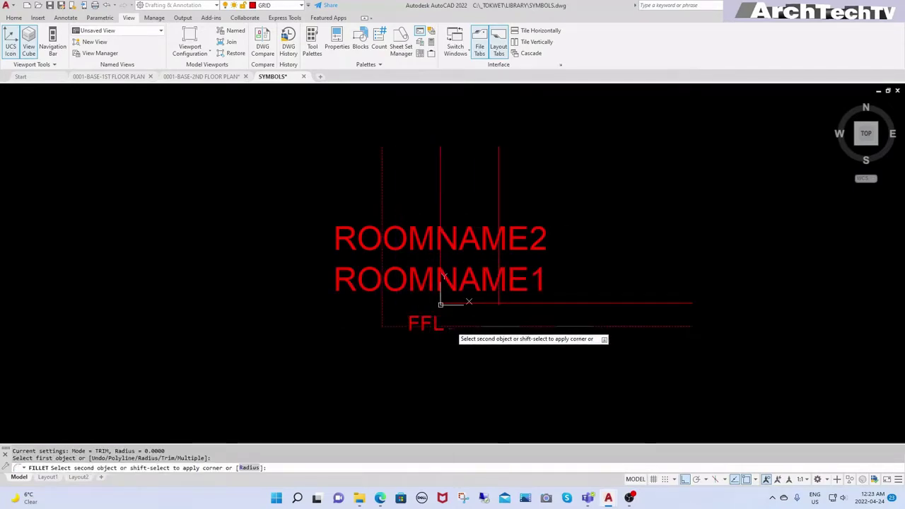
pyautogui.click(447, 326)
pyautogui.press('Return')
pyautogui.click(498, 301)
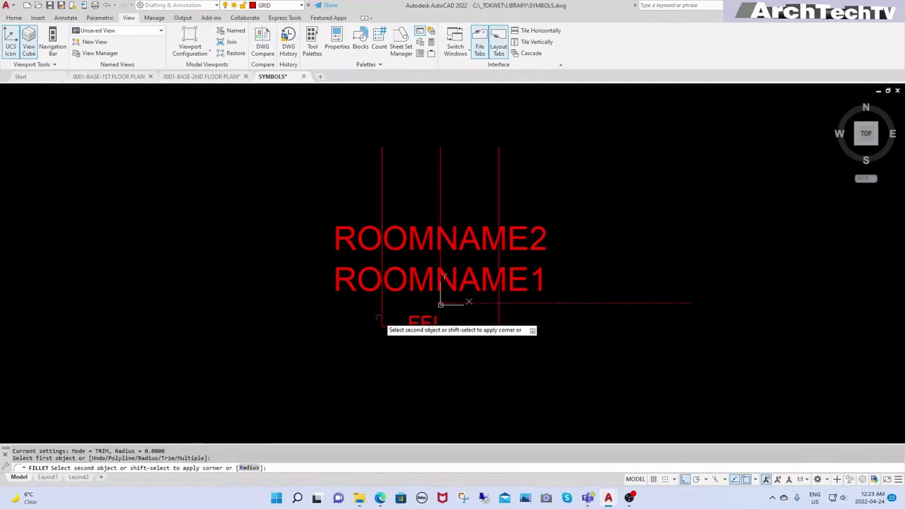
pyautogui.click(440, 304)
pyautogui.press('Return')
pyautogui.click(441, 304)
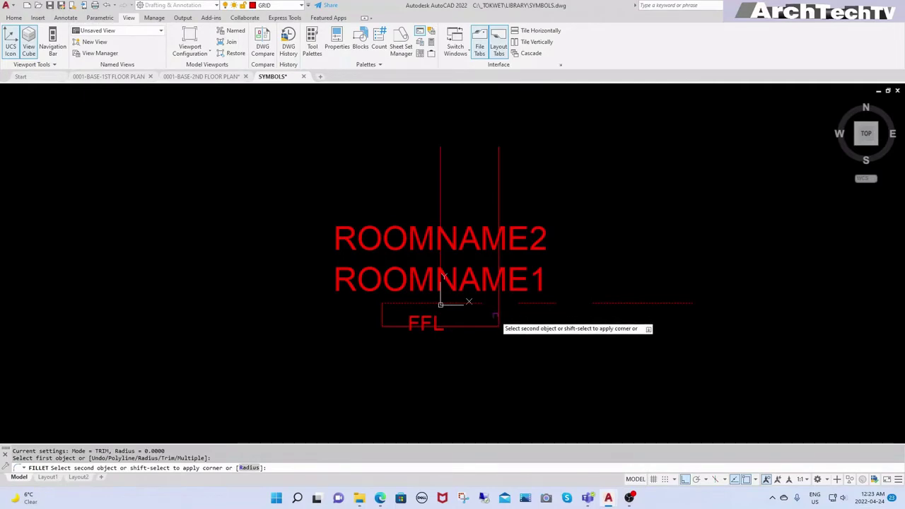
pyautogui.click(514, 305)
pyautogui.press('Escape')
pyautogui.press('Escape')
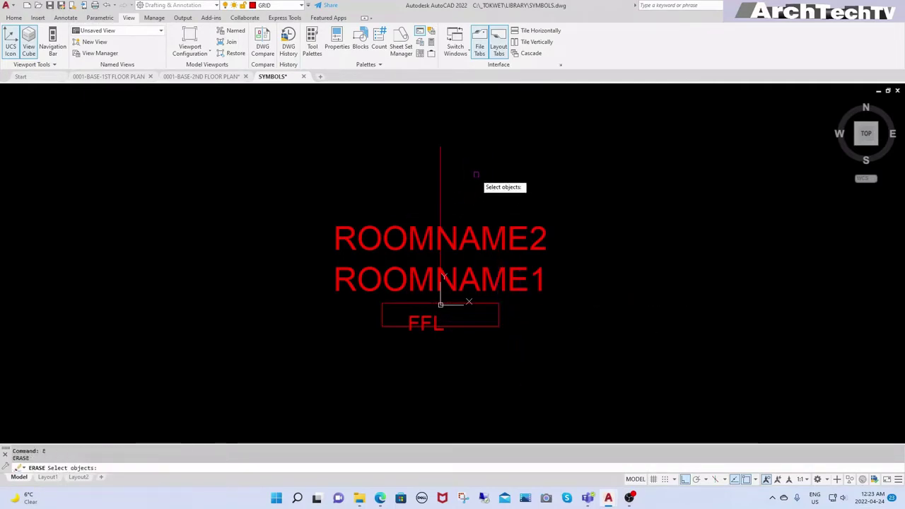
# - Move the FFL text to the centre of its box
pyautogui.moveTo(476, 178); pyautogui.dragTo(441, 227)
pyautogui.press('Escape')
pyautogui.scroll(2, 441, 304)
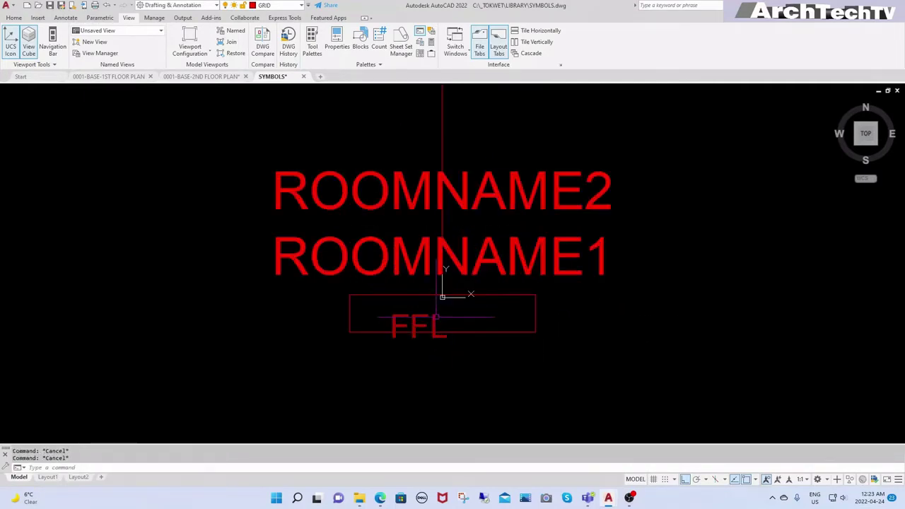
pyautogui.click(442, 297)
pyautogui.click(419, 345)
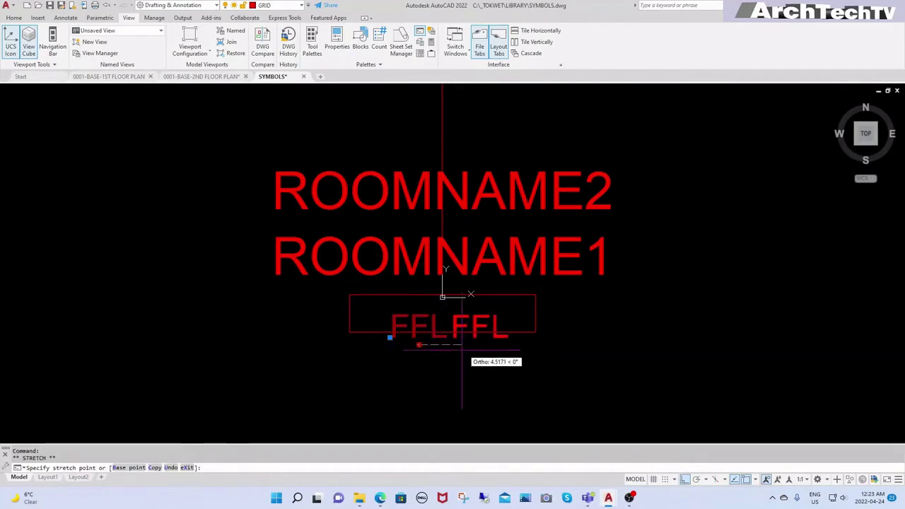
pyautogui.press('Escape')
pyautogui.press('Escape')
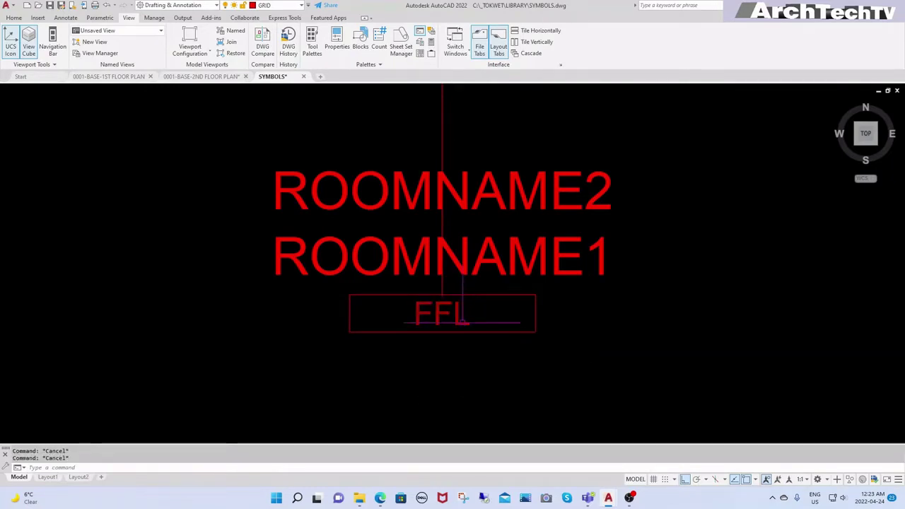
# - Erase the leftover vertical guide line and save the SYMBOLS drawing
pyautogui.scroll(-1, 442, 297)
pyautogui.scroll(-1, 451, 315)
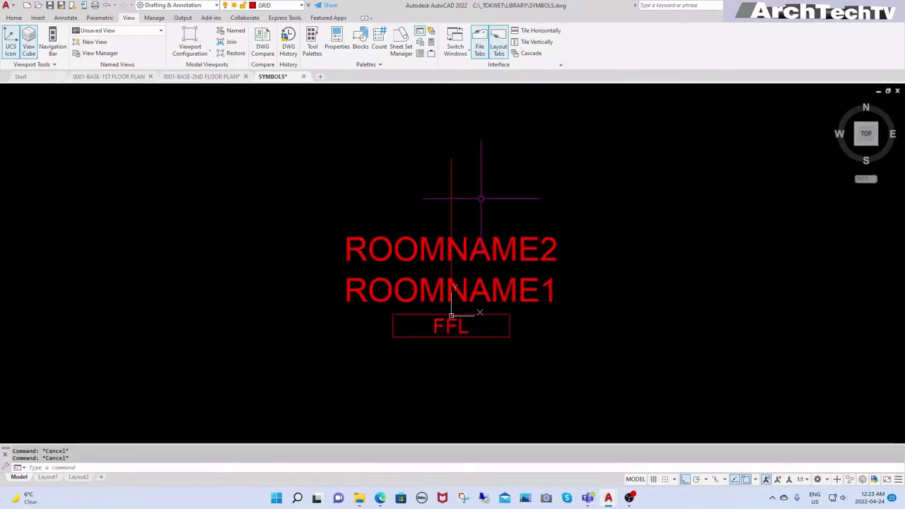
pyautogui.write('e')
pyautogui.press('Return')
pyautogui.moveTo(478, 184); pyautogui.dragTo(396, 193)
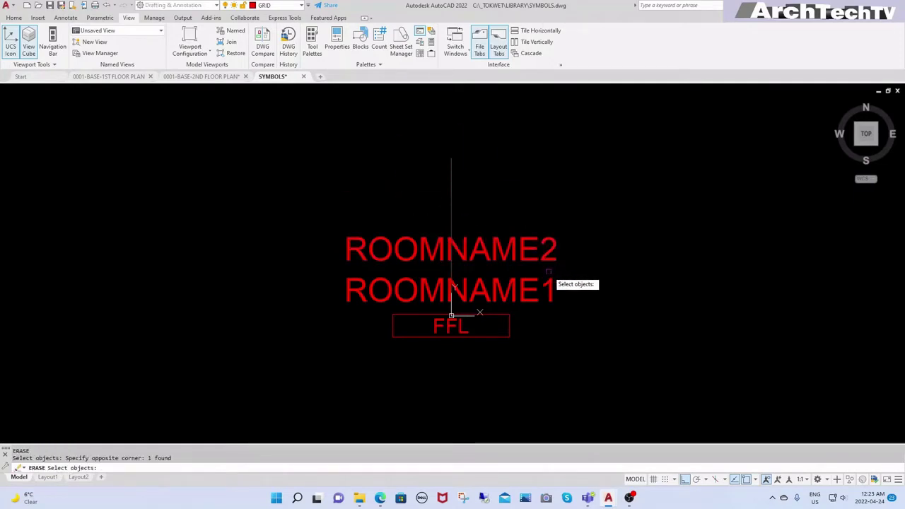
pyautogui.press('Return')
pyautogui.press('Escape')
pyautogui.press('Escape')
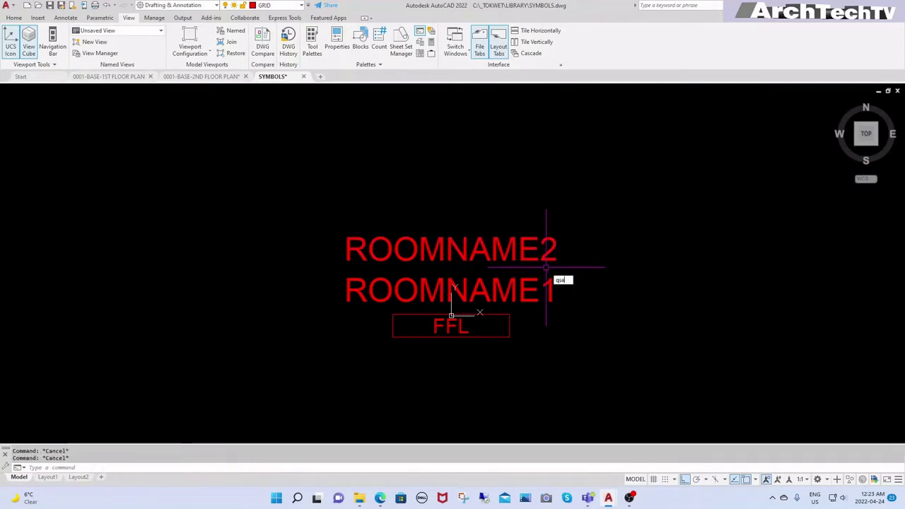
pyautogui.hotkey('ctrl', 's')
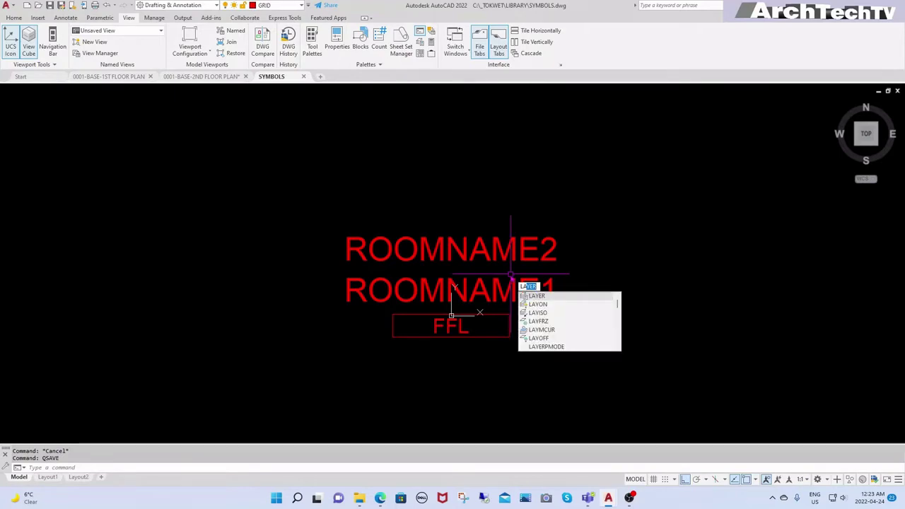
# - Create a new Room Tag layer coloured cyan and begin a line on it
pyautogui.press('Return')
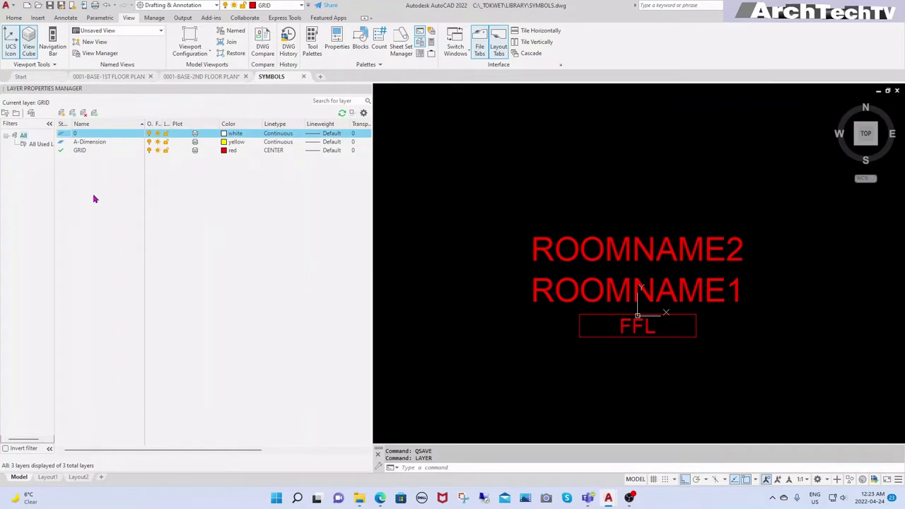
pyautogui.click(62, 113)
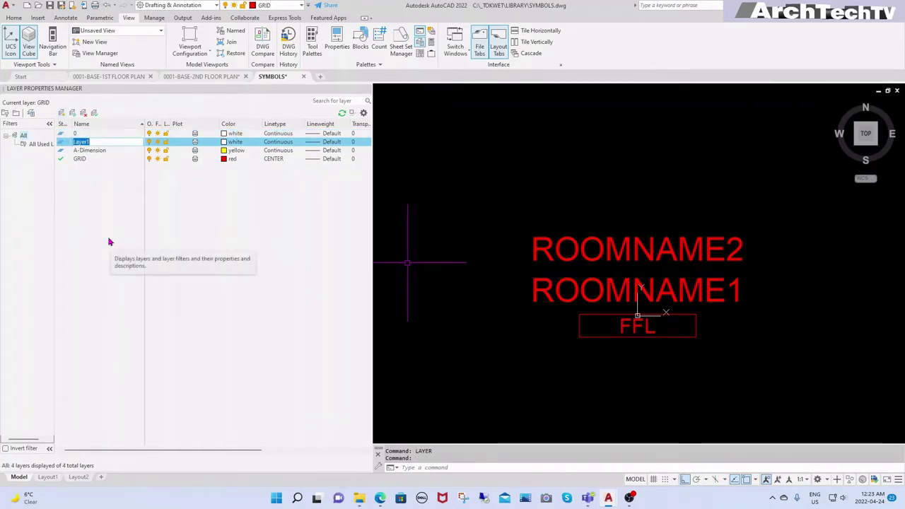
pyautogui.moveTo(110, 244)
pyautogui.click(62, 142)
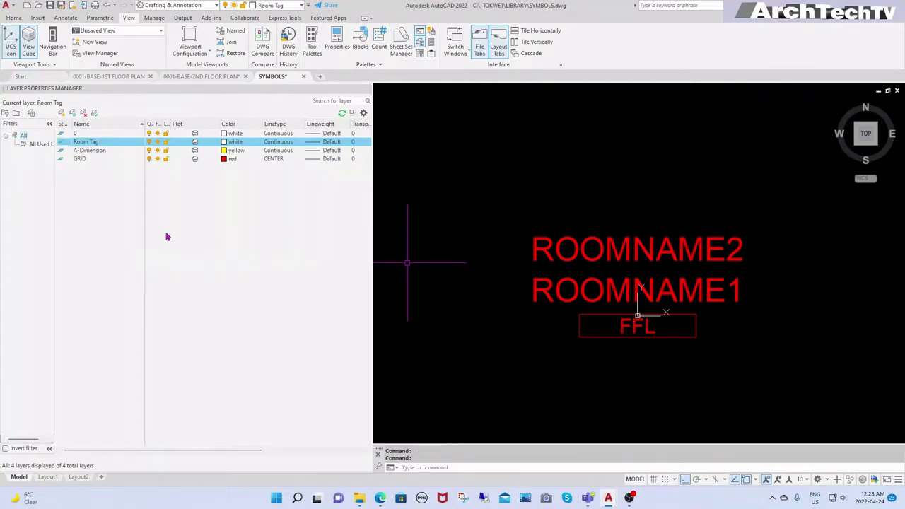
pyautogui.click(228, 144)
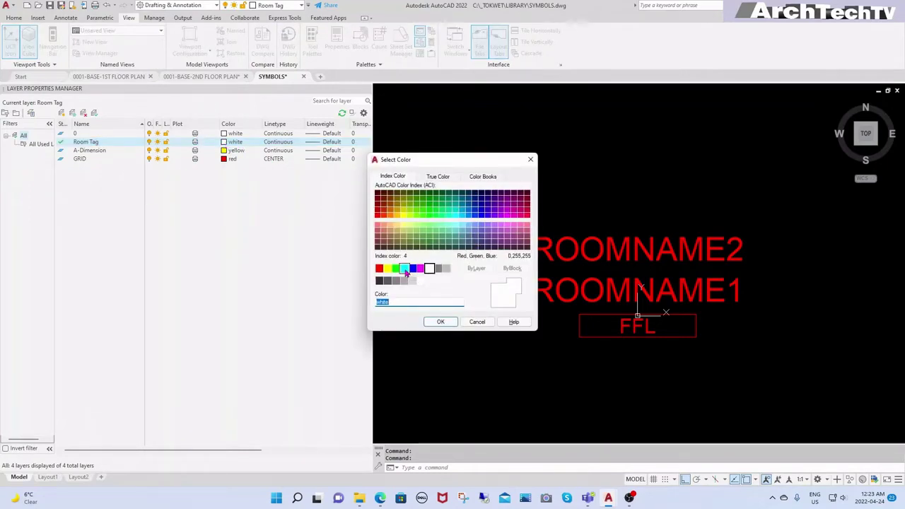
pyautogui.click(404, 269)
pyautogui.click(440, 321)
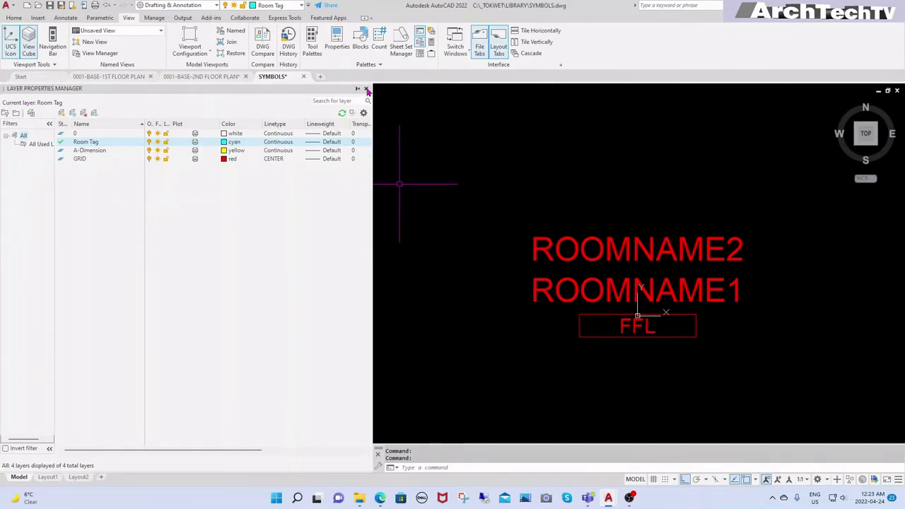
pyautogui.write('l')
pyautogui.press('Return')
# - Finish the short helper line and match its cyan Room Tag properties onto the texts and box
pyautogui.click(484, 224)
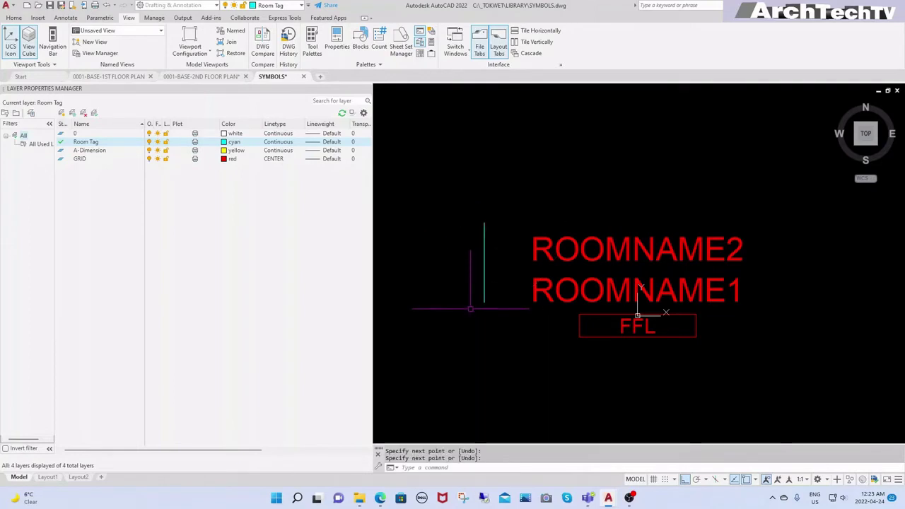
pyautogui.press('Escape')
pyautogui.write('ma')
pyautogui.press('Return')
pyautogui.click(485, 283)
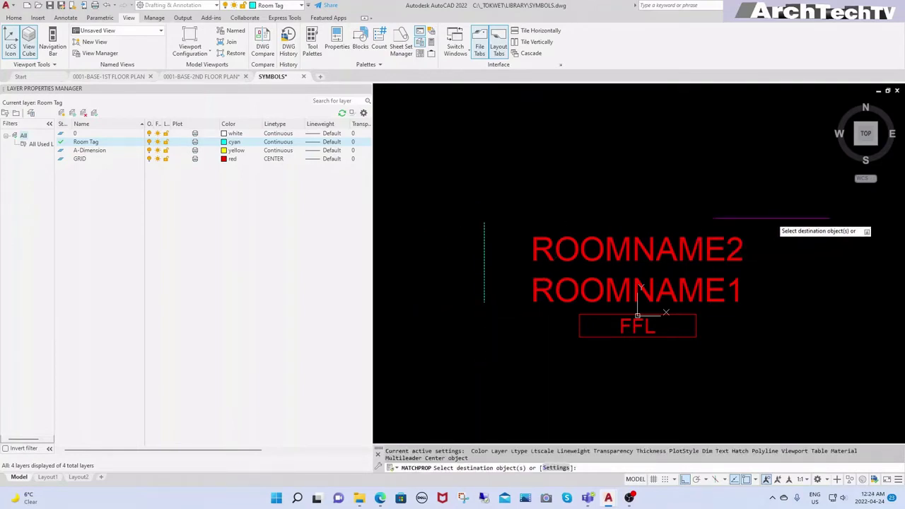
pyautogui.click(771, 219)
pyautogui.click(499, 375)
pyautogui.press('Return')
pyautogui.write('e')
# - Erase the vertical helper line and begin a new block definition named RoomTag
pyautogui.press('Return')
pyautogui.click(490, 263)
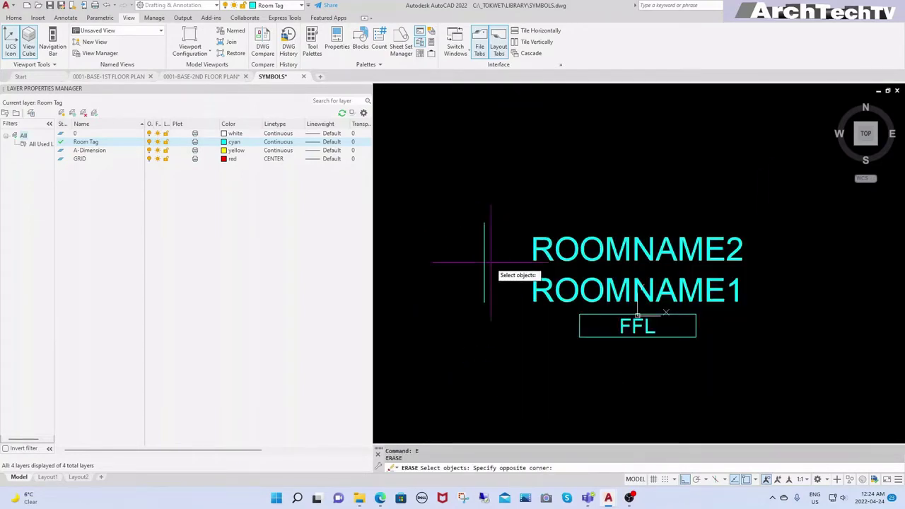
pyautogui.click(449, 283)
pyautogui.press('Return')
pyautogui.press('Escape')
pyautogui.scroll(-2, 448, 283)
pyautogui.write('qsave')
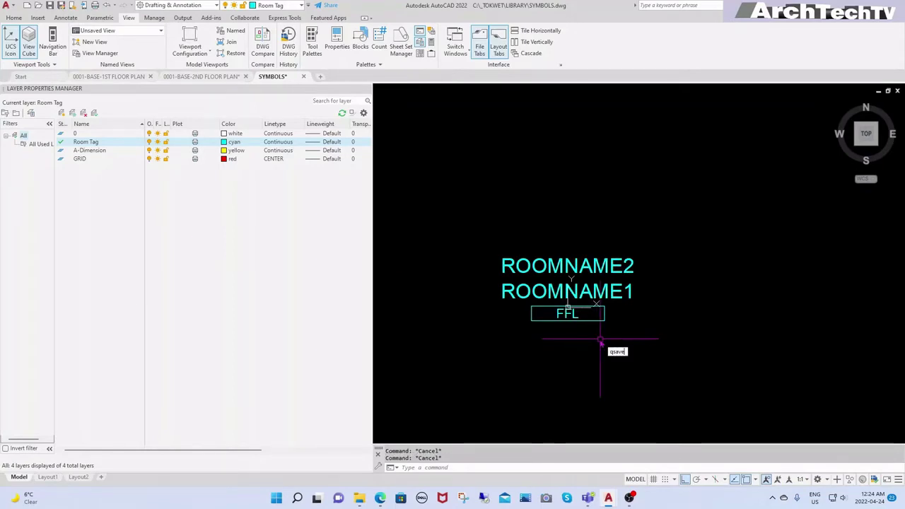
pyautogui.press('Return')
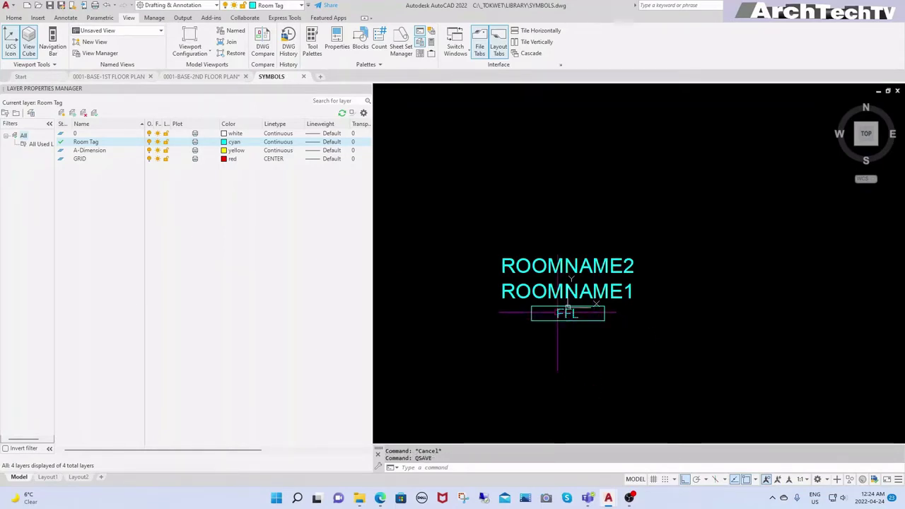
pyautogui.scroll(2, 568, 304)
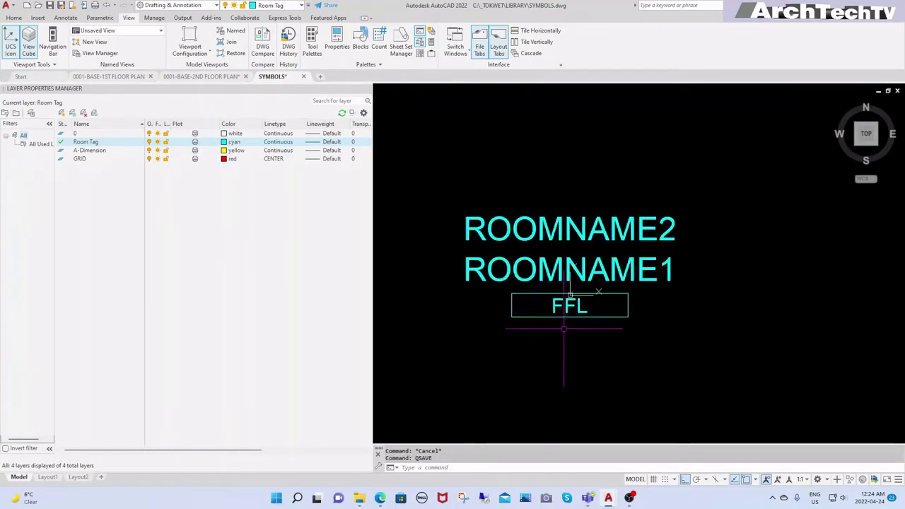
pyautogui.scroll(-2, 567, 326)
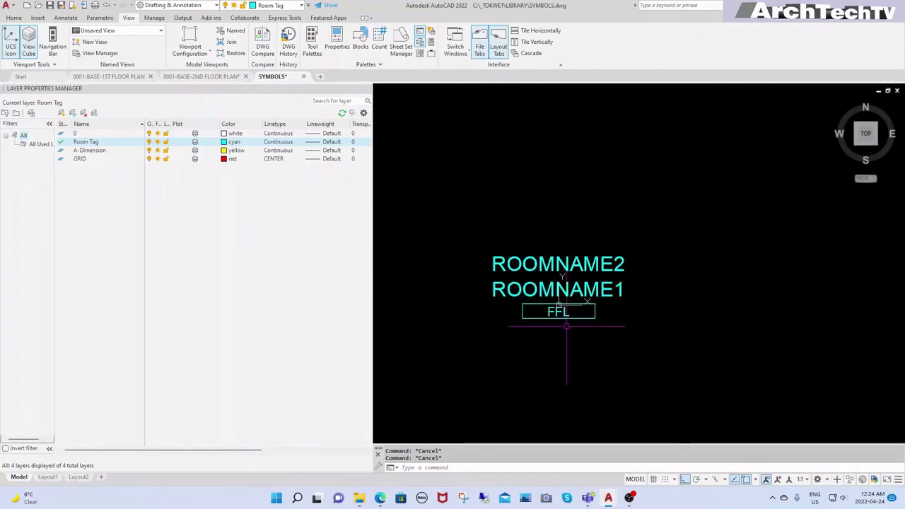
pyautogui.write('b')
pyautogui.press('Return')
pyautogui.write('RoomTag')
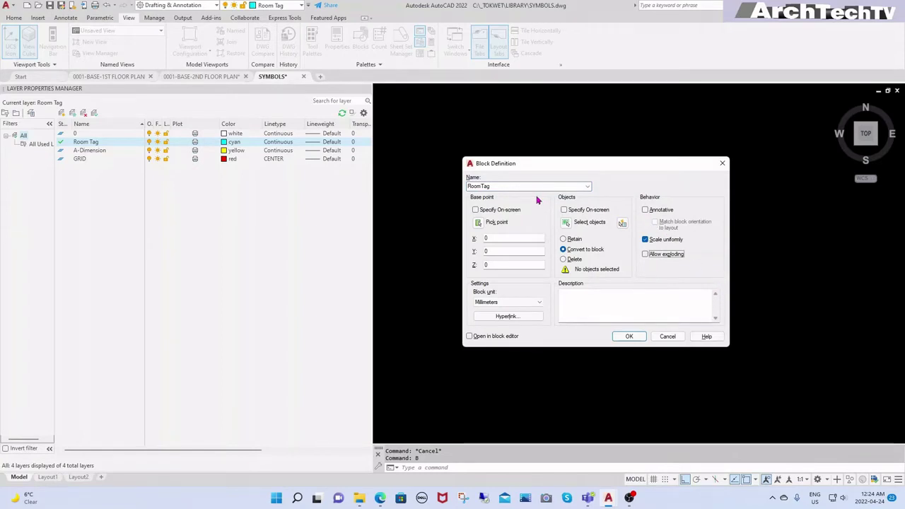
# - Build the RoomTag block from the seven tag objects, base point below the FFL box, accepting X values
pyautogui.click(566, 225)
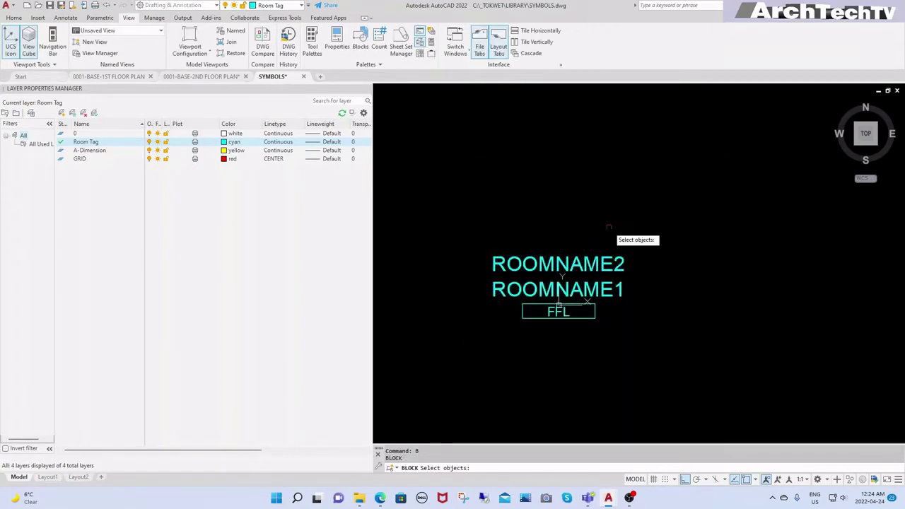
pyautogui.click(717, 202)
pyautogui.click(465, 348)
pyautogui.press('Return')
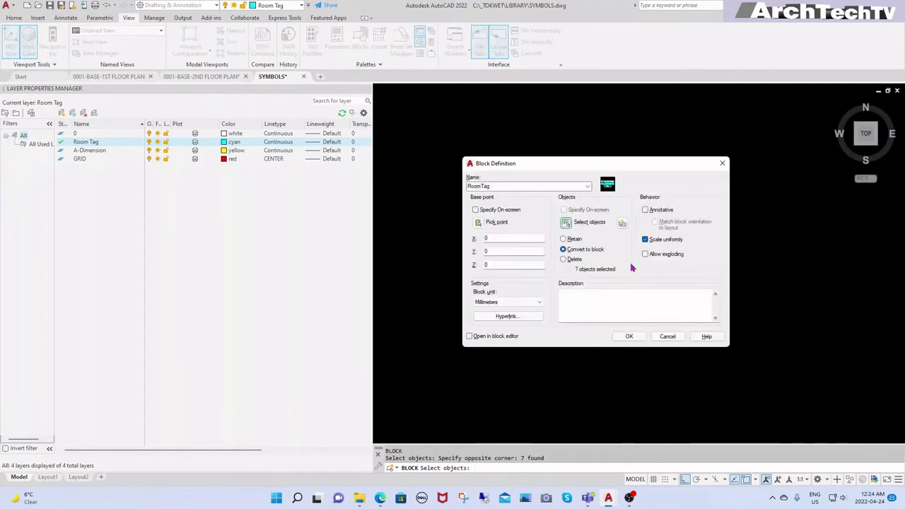
pyautogui.click(478, 225)
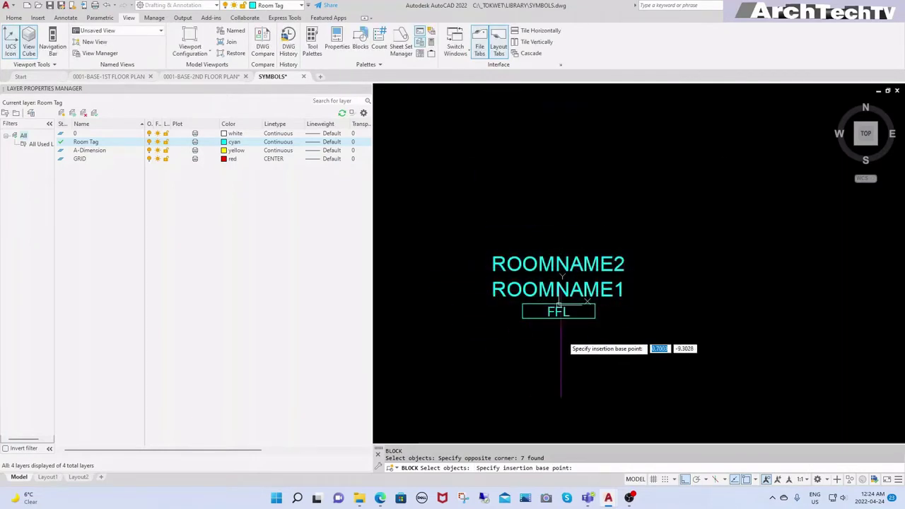
pyautogui.click(562, 323)
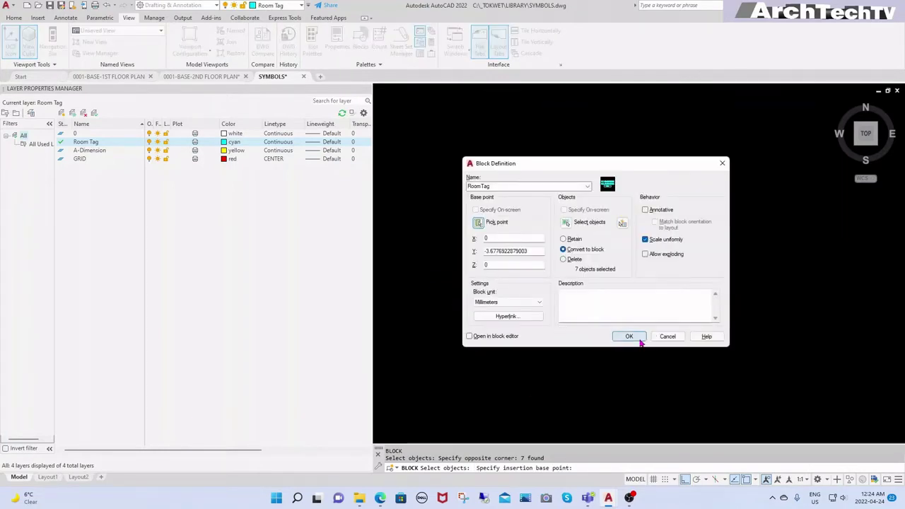
pyautogui.click(629, 337)
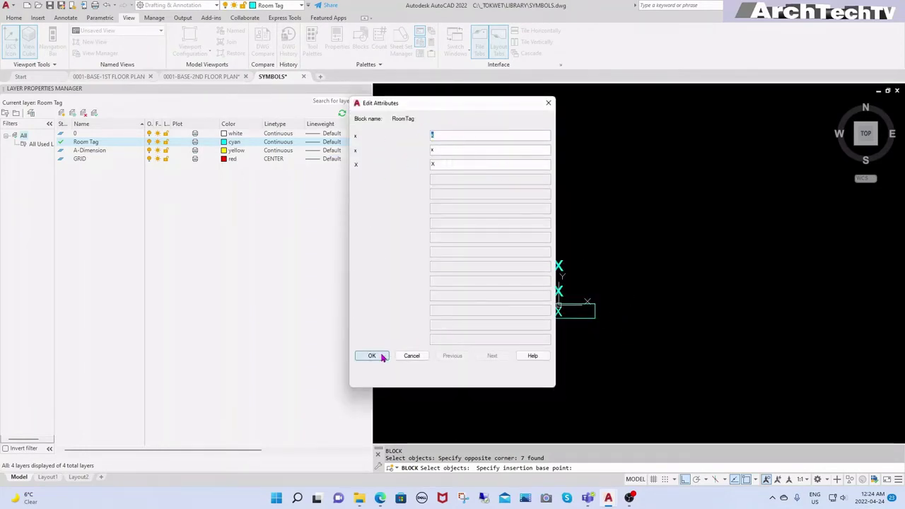
pyautogui.click(372, 356)
# - Save SYMBOLS.dwg and close the Layer Properties palette
pyautogui.scroll(2, 550, 297)
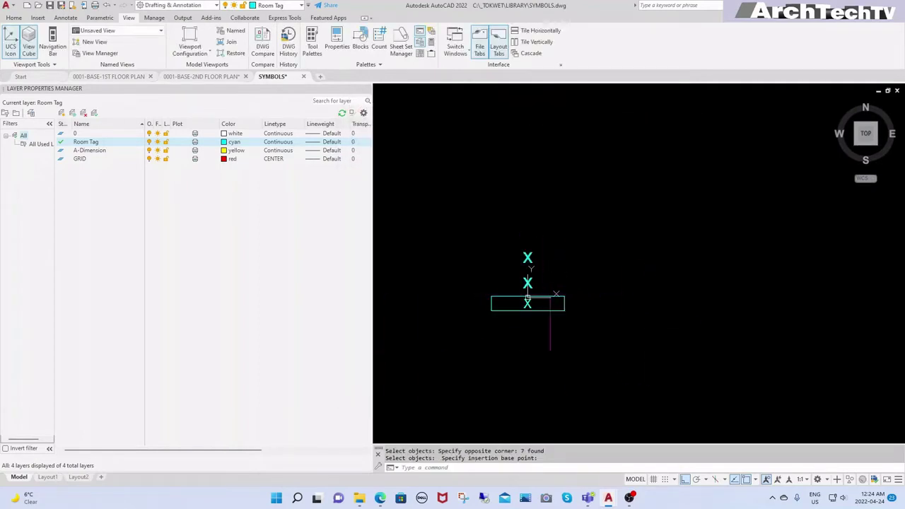
pyautogui.press('Escape')
pyautogui.click(554, 297)
pyautogui.press('Escape')
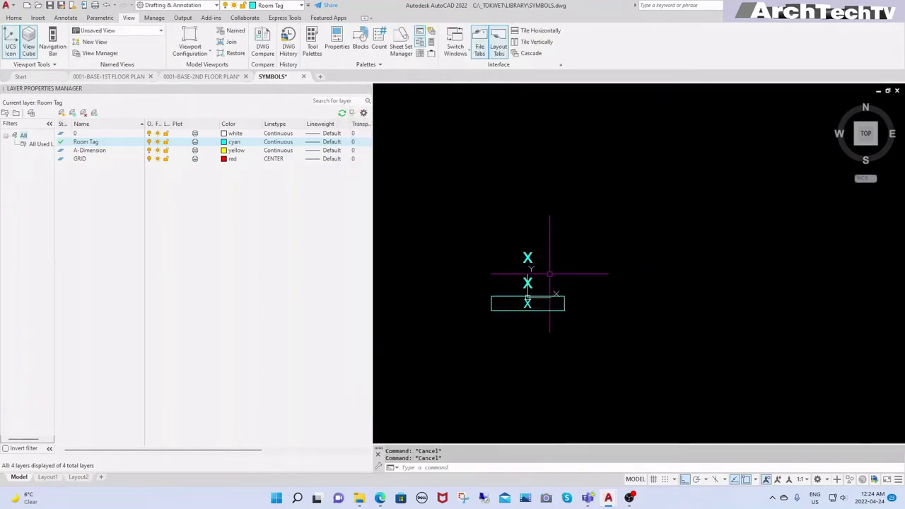
pyautogui.write('qsave')
pyautogui.press('Return')
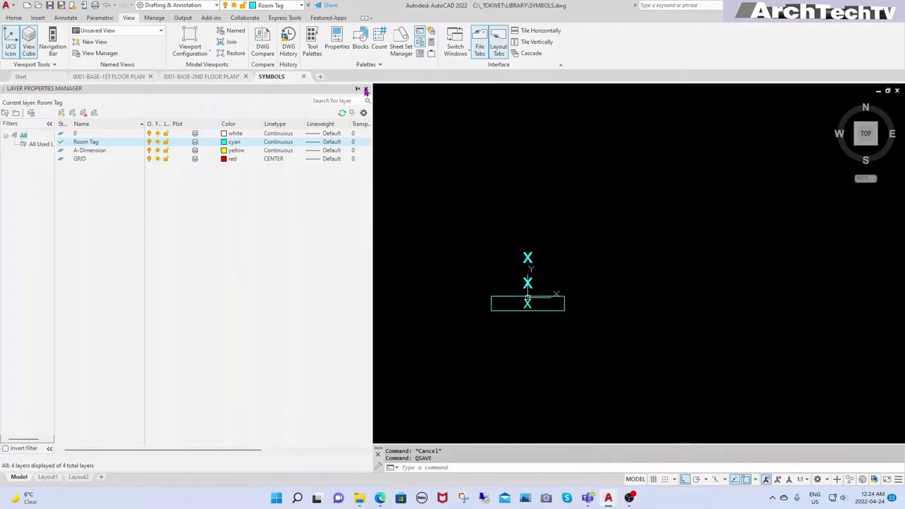
pyautogui.click(366, 90)
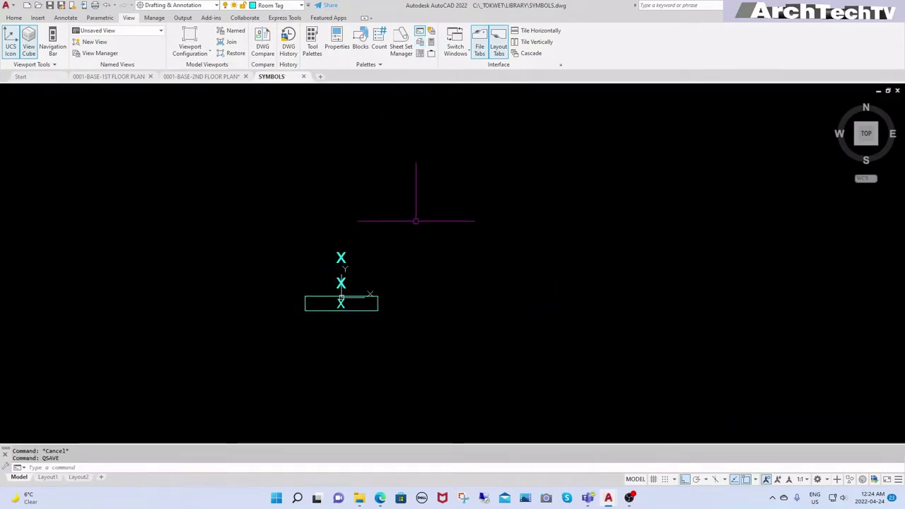
# - Open the RoomTag's attributes with ED and start replacing the FFL and ROOMNAME1 placeholders
pyautogui.scroll(-2, 244, 263)
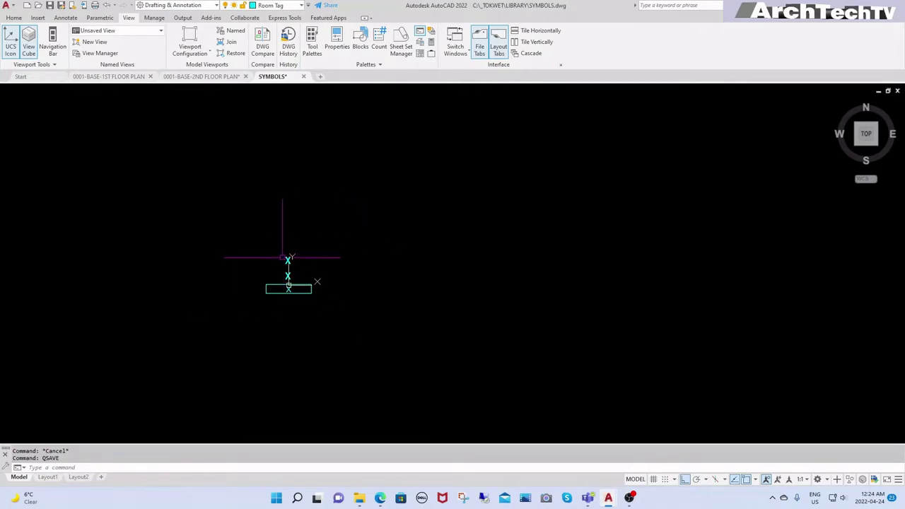
pyautogui.scroll(4, 285, 259)
pyautogui.scroll(-2, 263, 239)
pyautogui.scroll(2, 292, 269)
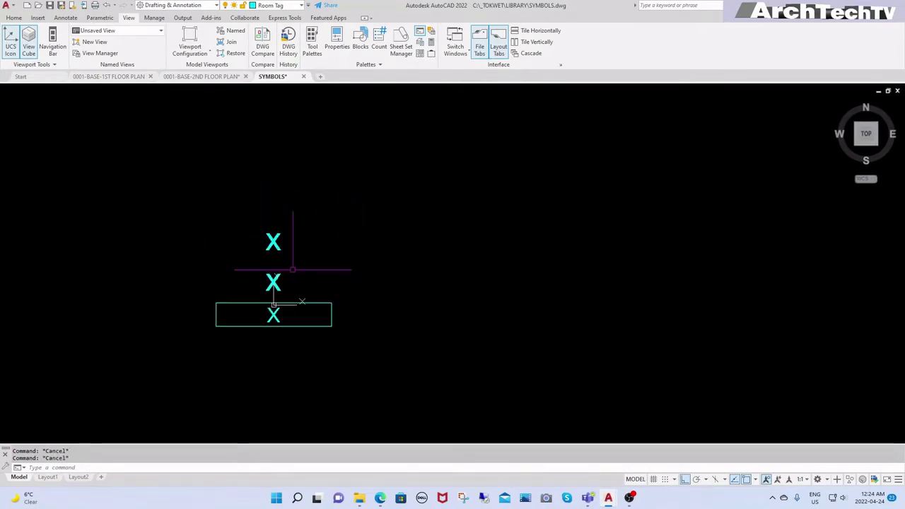
pyautogui.write('ed')
pyautogui.press('Return')
pyautogui.click(277, 244)
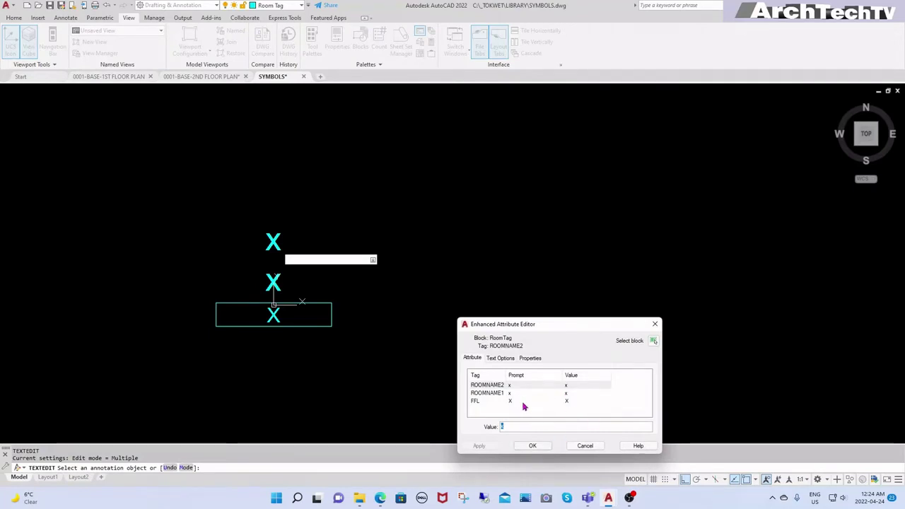
pyautogui.click(567, 401)
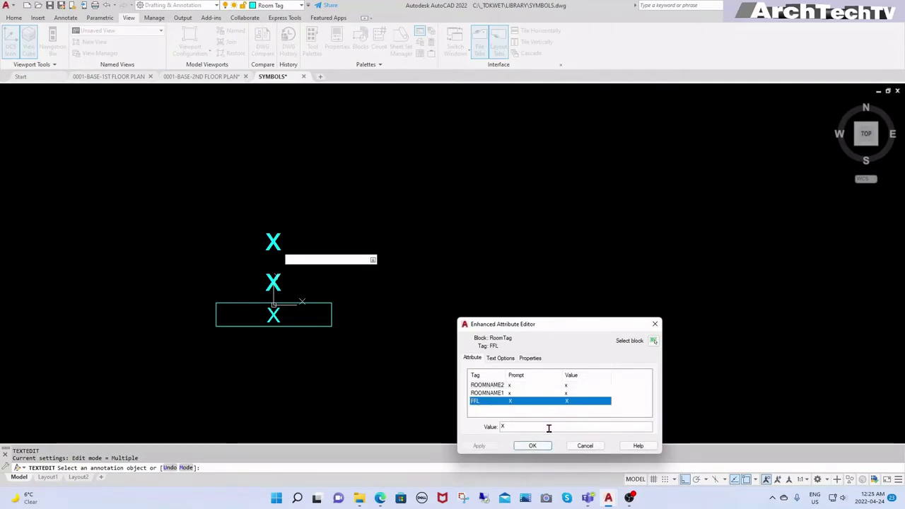
pyautogui.click(546, 426)
pyautogui.press('BackSpace')
pyautogui.write('00')
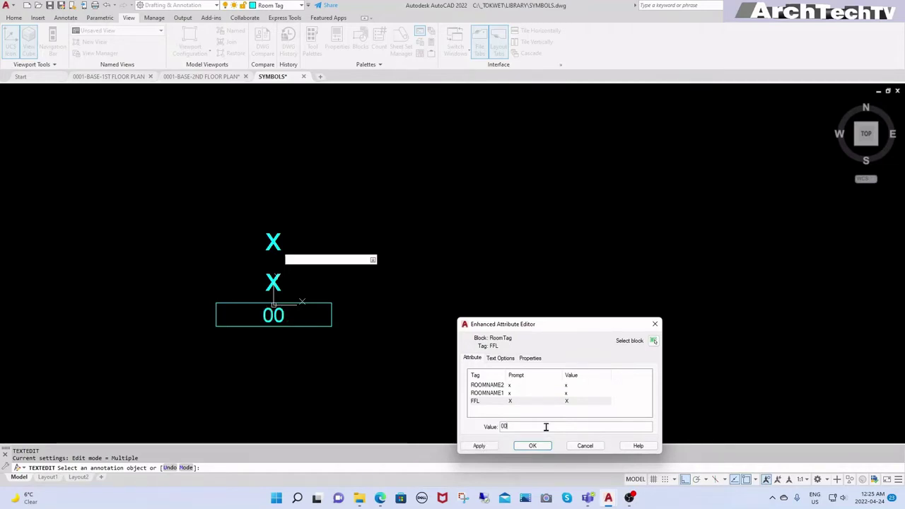
pyautogui.write('.00')
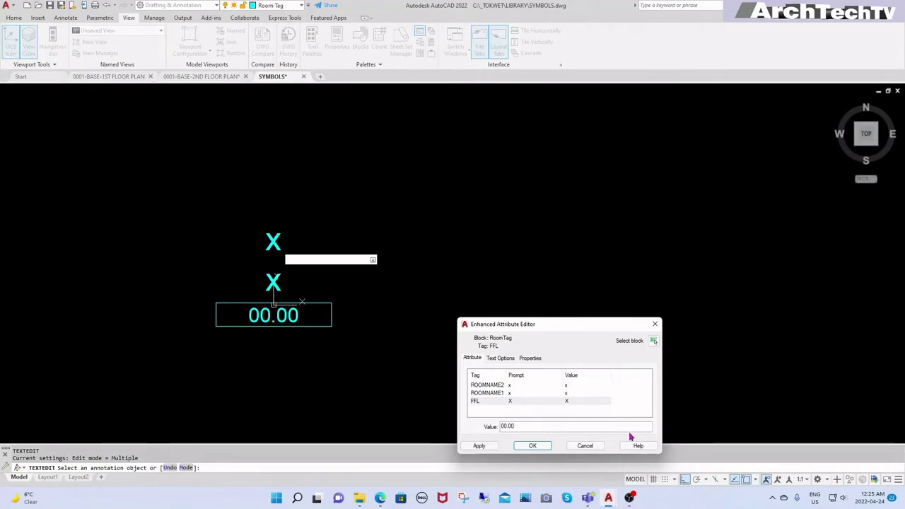
pyautogui.click(504, 394)
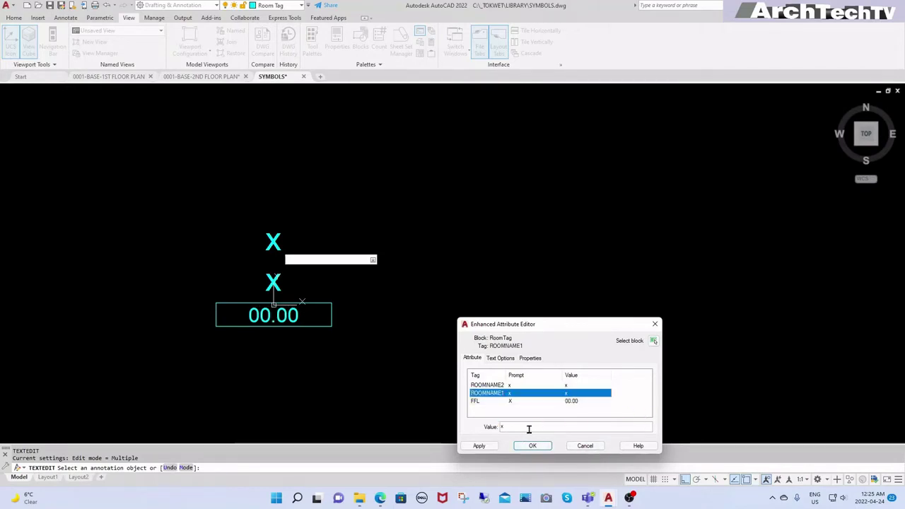
pyautogui.click(513, 426)
pyautogui.write('Room Nam')
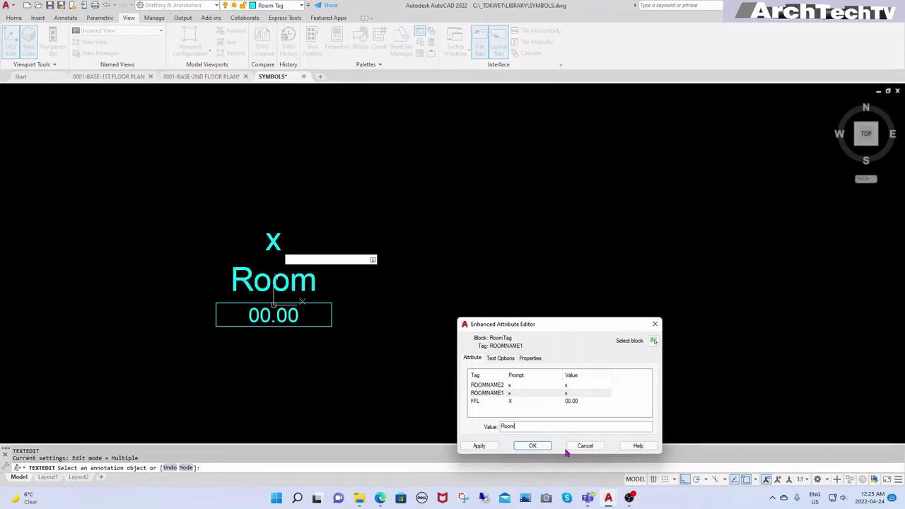
pyautogui.write('e')
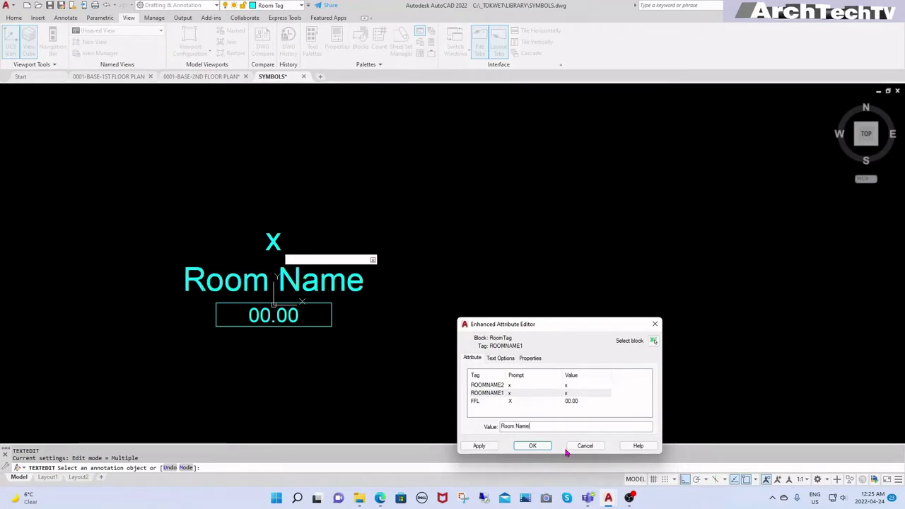
pyautogui.click(536, 446)
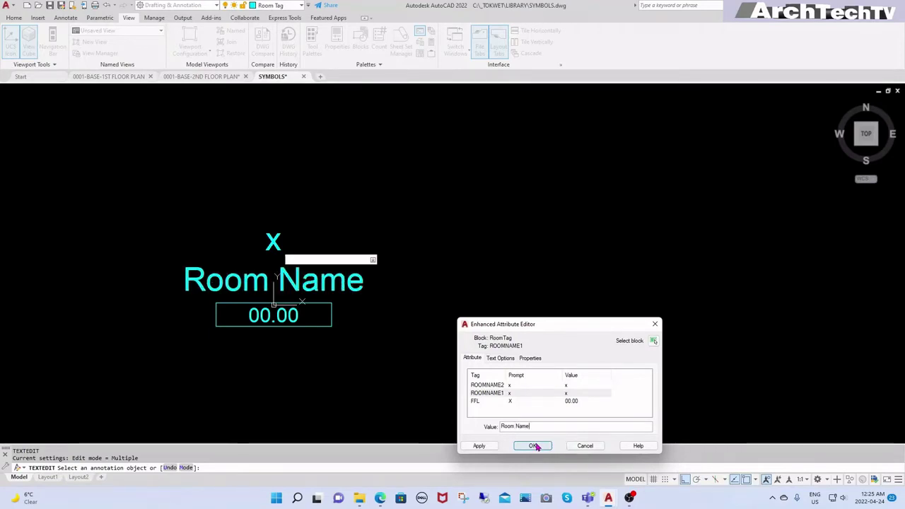
# - Set ROOMNAME2 to 'Room Name' and retype the FFL label
pyautogui.click(566, 386)
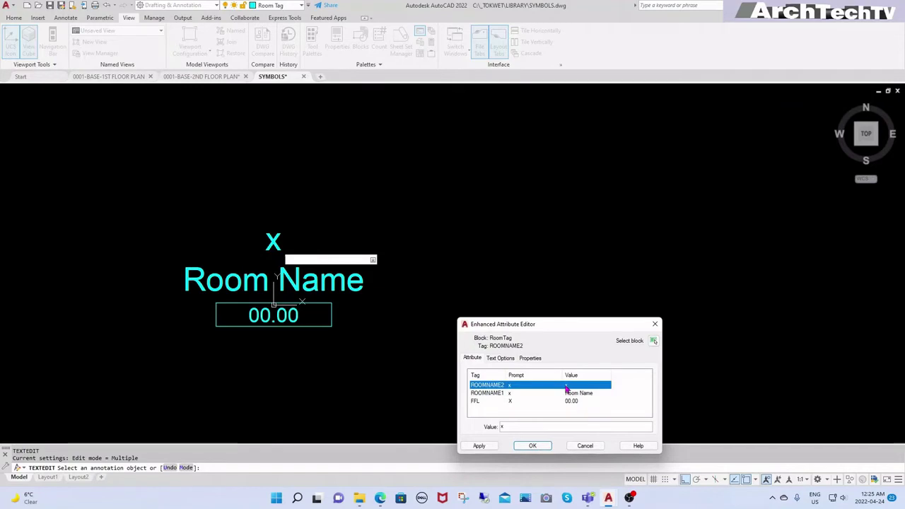
pyautogui.doubleClick(537, 427)
pyautogui.write('Ro')
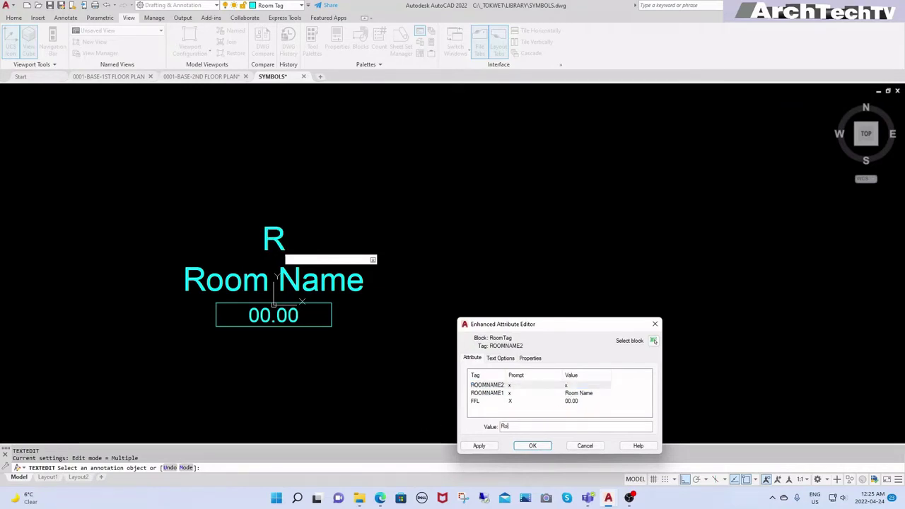
pyautogui.write('mm')
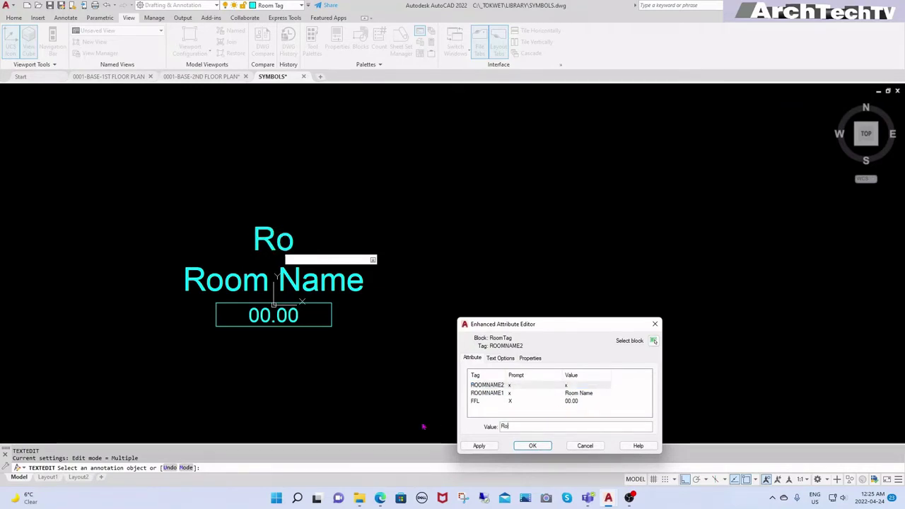
pyautogui.write('om')
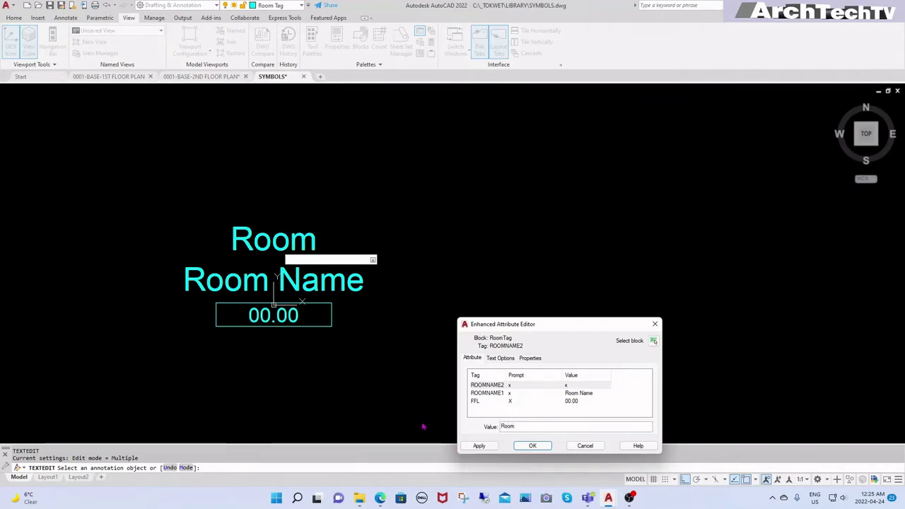
pyautogui.write(' N')
pyautogui.write(' a')
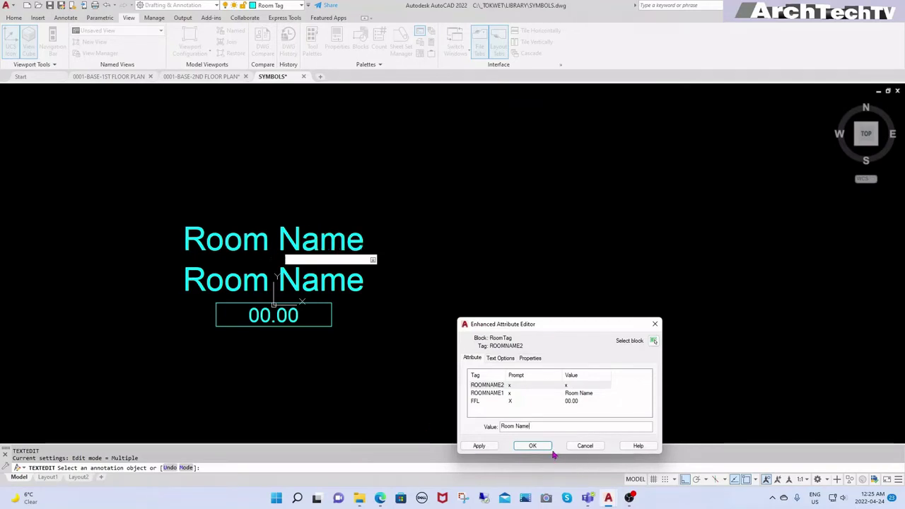
pyautogui.click(595, 401)
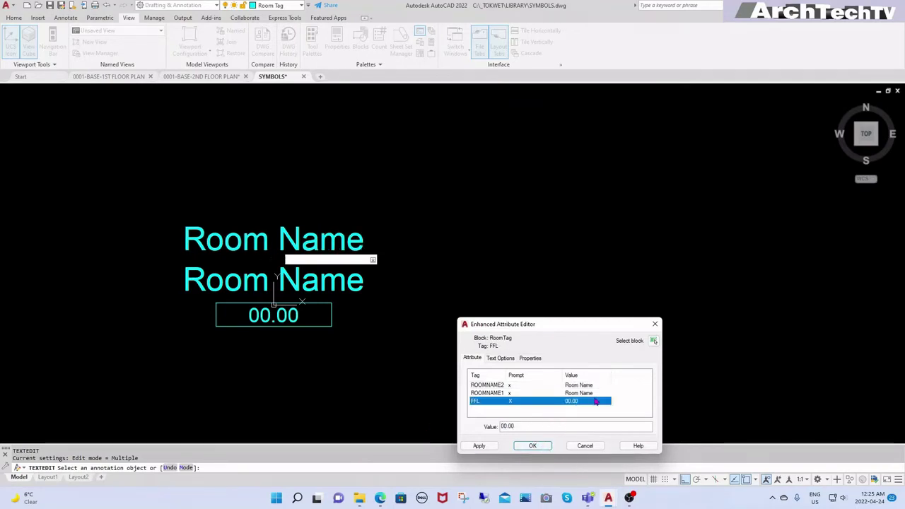
pyautogui.click(501, 426)
pyautogui.write('ff')
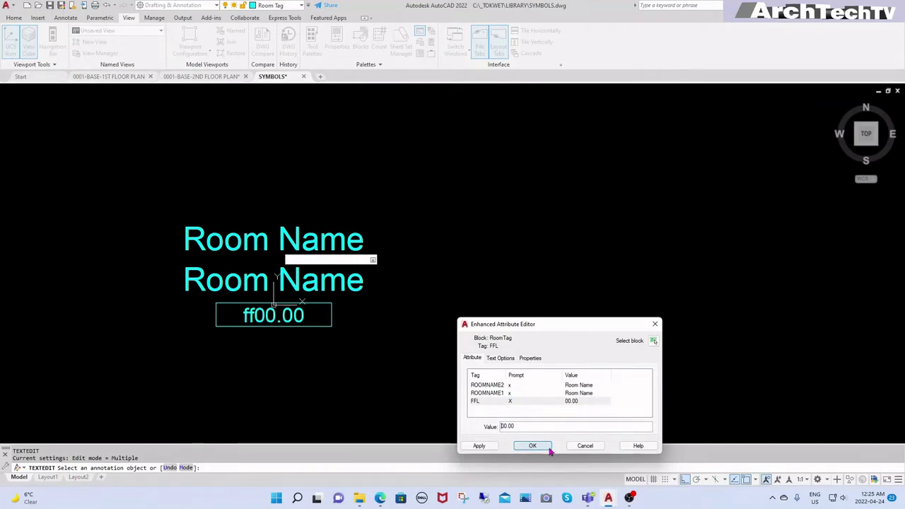
pyautogui.write('FFl')
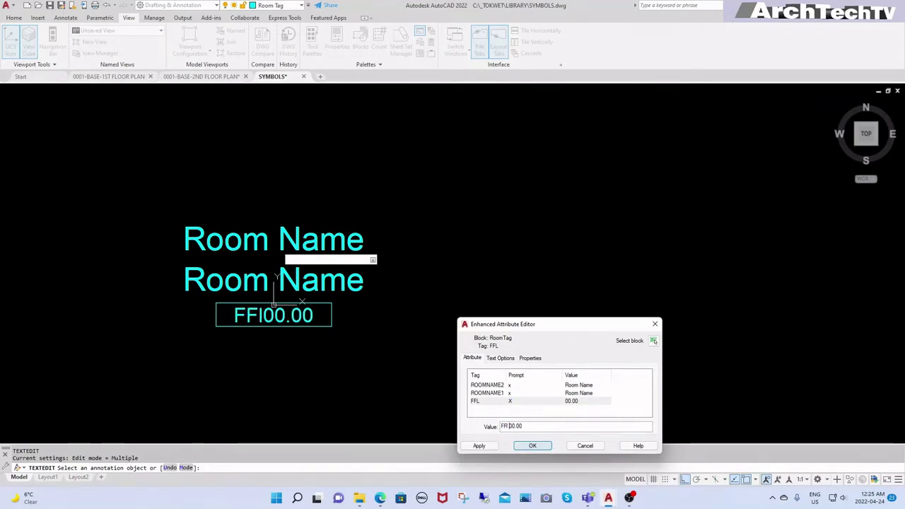
pyautogui.click(534, 446)
pyautogui.press('Escape')
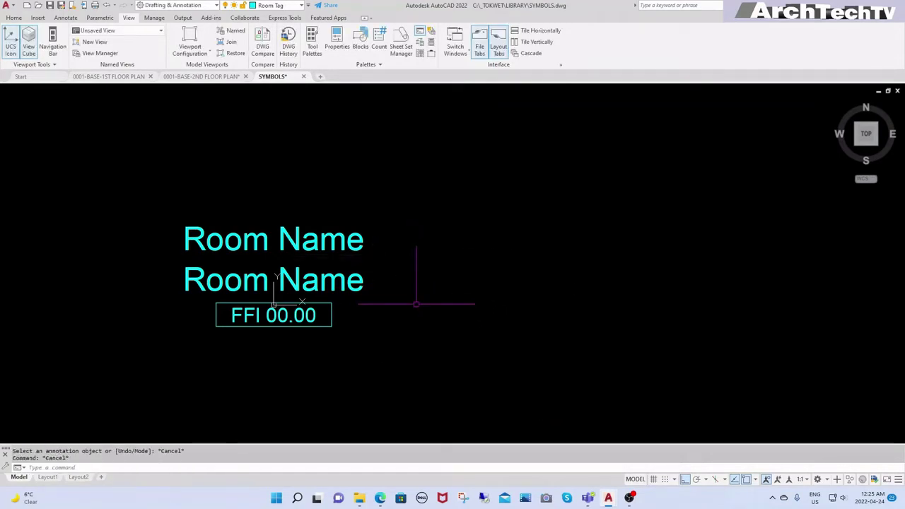
# - Correct the FFL attribute to 'FFL 00.00' and save SYMBOLS with QS
pyautogui.press('Return')
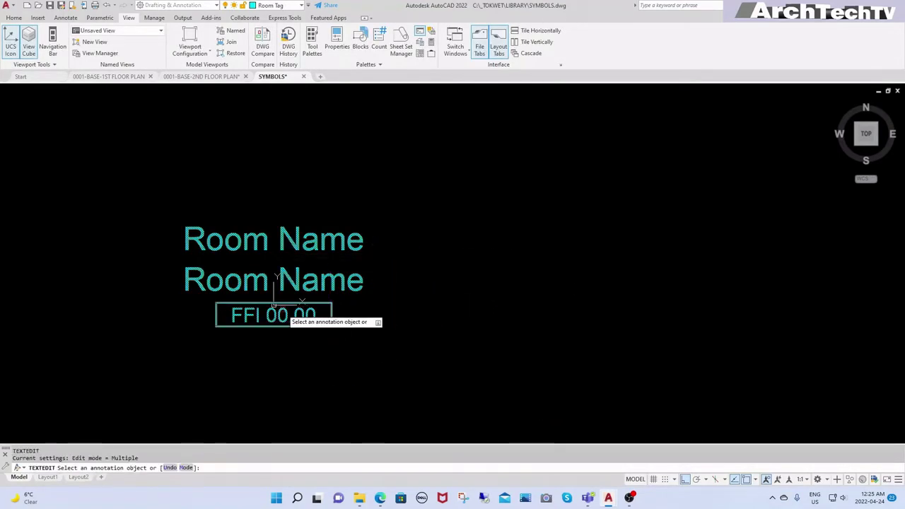
pyautogui.click(274, 306)
pyautogui.click(581, 402)
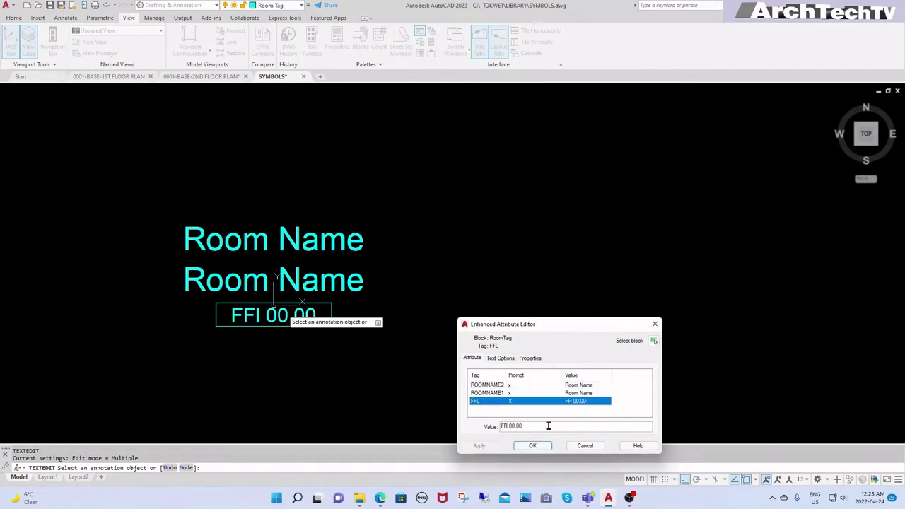
pyautogui.click(533, 426)
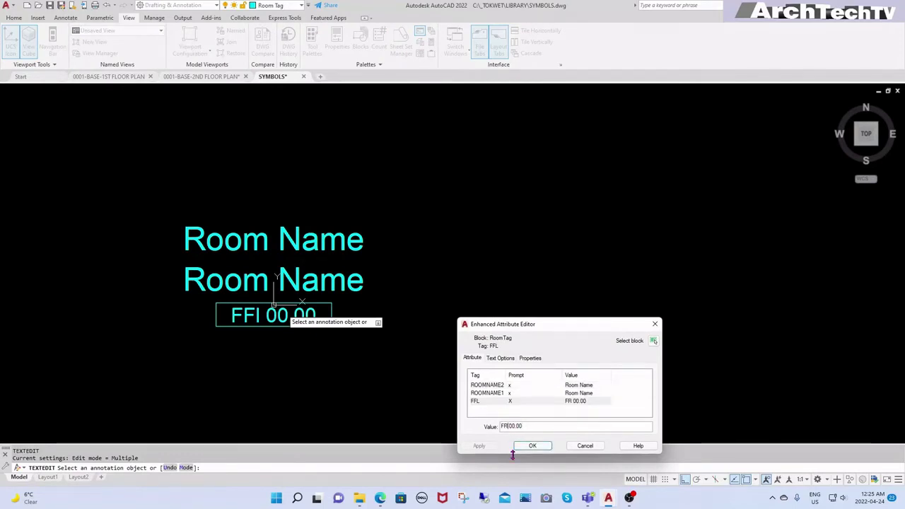
pyautogui.write('L')
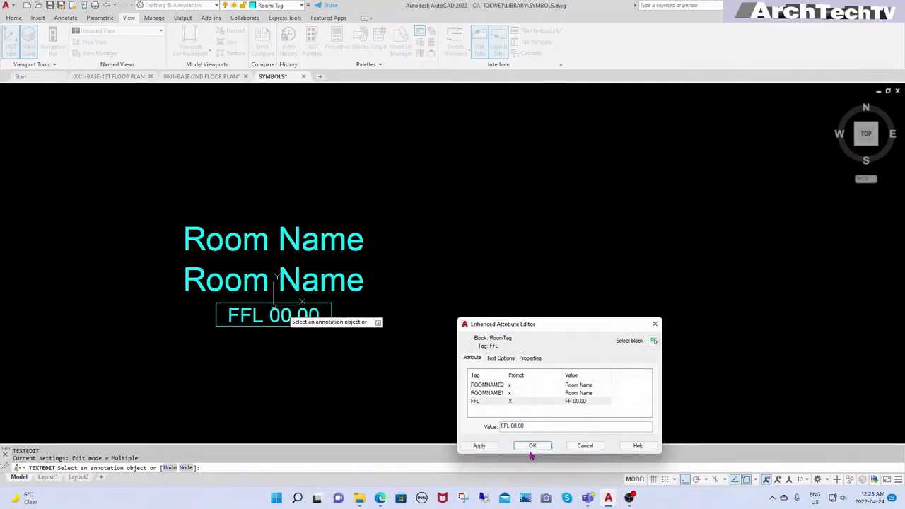
pyautogui.press('Return')
pyautogui.press('Escape')
pyautogui.press('Escape')
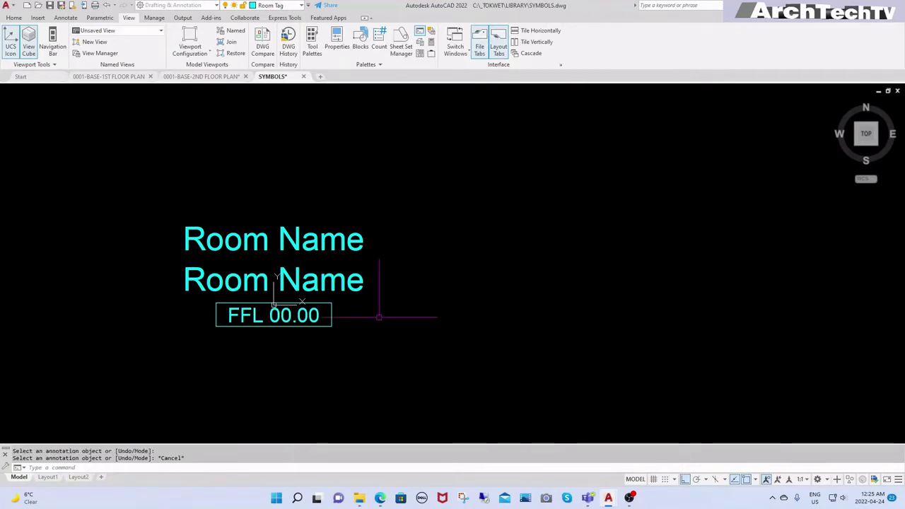
pyautogui.write('QS')
pyautogui.press('Return')
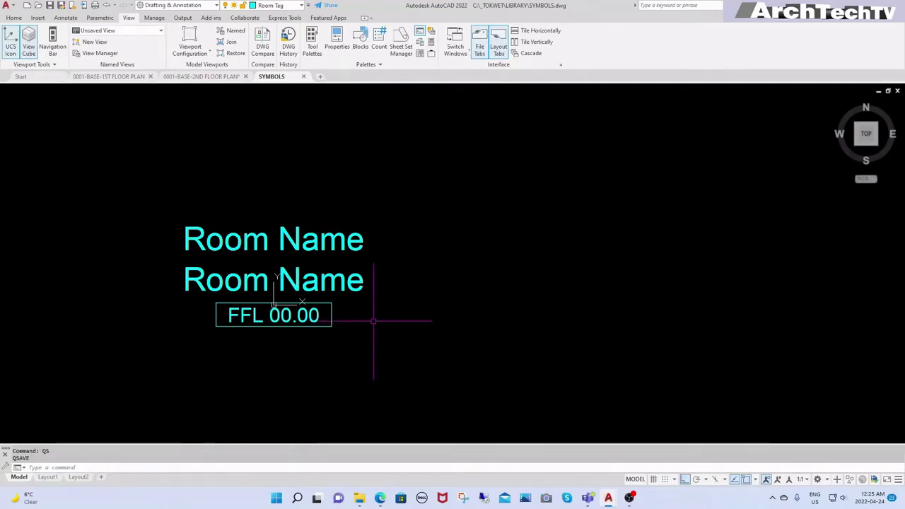
pyautogui.scroll(-1, 403, 314)
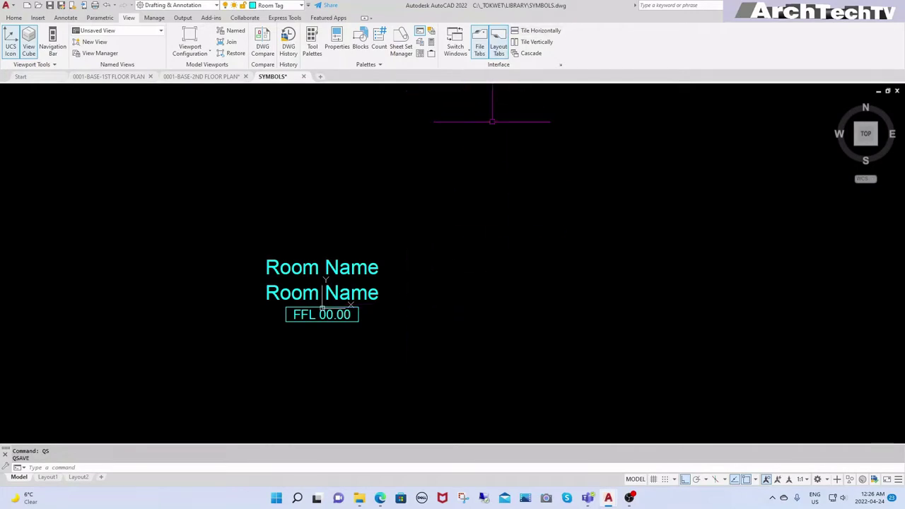
# - Tile SYMBOLS and both floor plans vertically and focus the SYMBOLS window
pyautogui.click(533, 43)
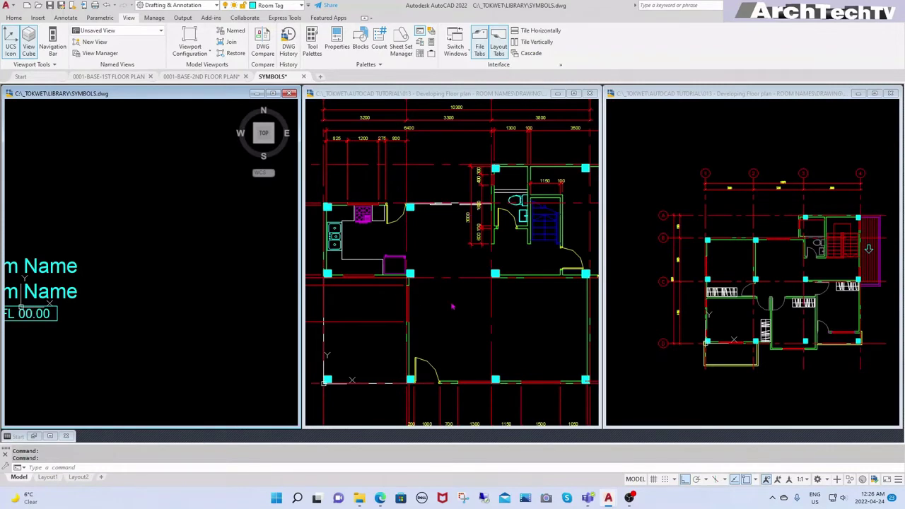
pyautogui.click(452, 306)
pyautogui.click(191, 283)
pyautogui.scroll(-3, 209, 279)
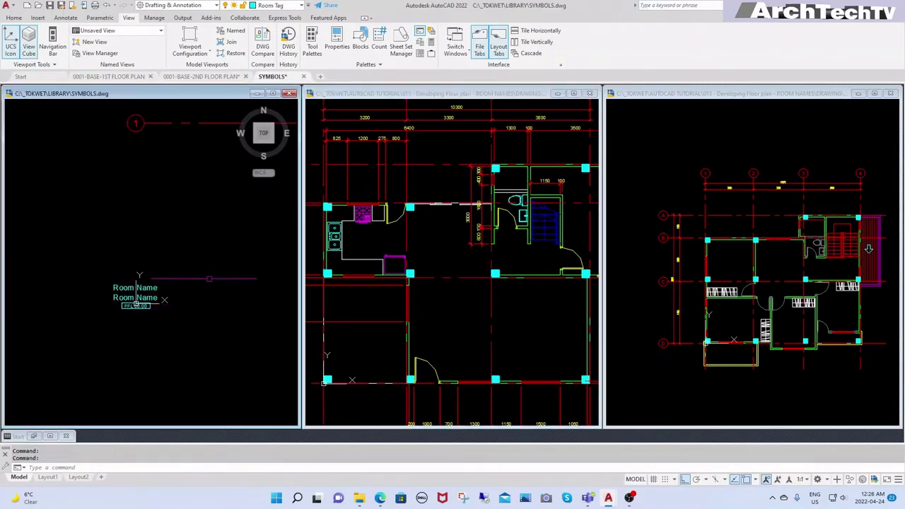
pyautogui.moveTo(158, 242); pyautogui.dragTo(148, 266, button='middle')
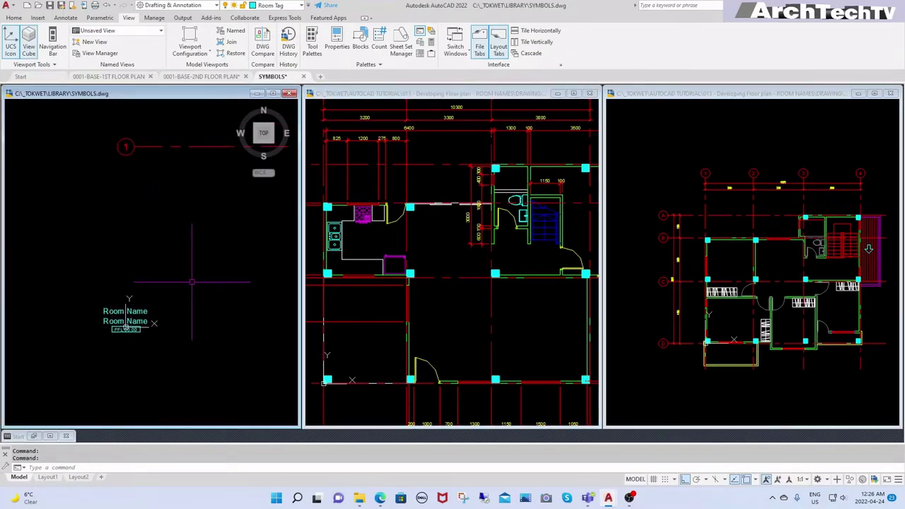
# - Copy the room tag higher up and erase the lower original
pyautogui.click(131, 316)
pyautogui.write('co')
pyautogui.press('Return')
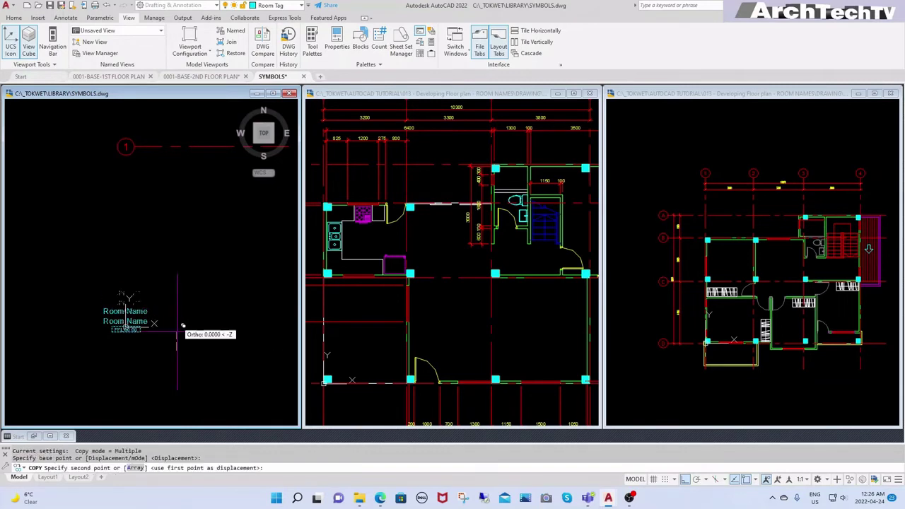
pyautogui.click(177, 350)
pyautogui.click(201, 213)
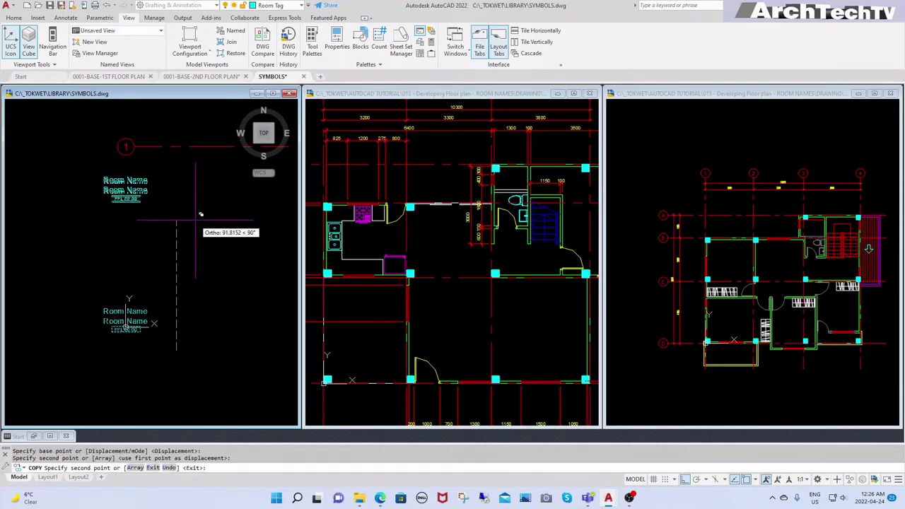
pyautogui.press('Return')
pyautogui.write('e')
pyautogui.press('Return')
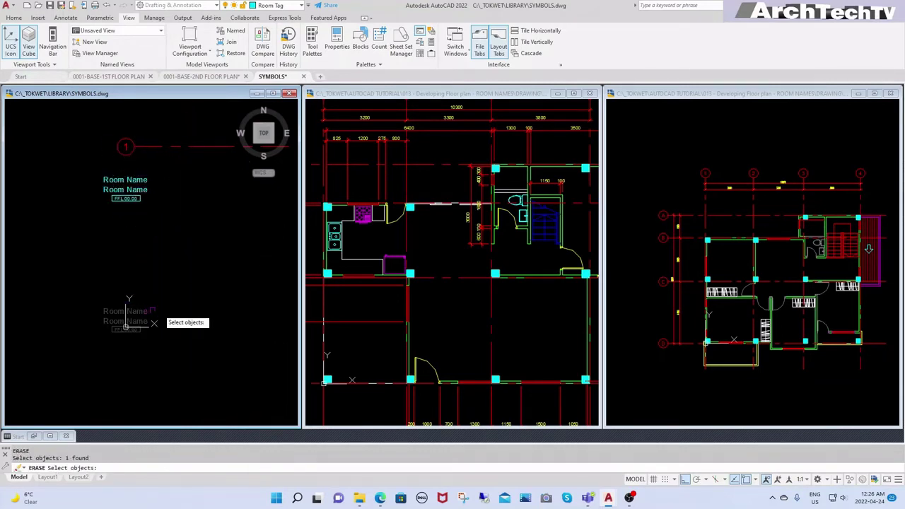
pyautogui.click(131, 318)
pyautogui.press('Return')
pyautogui.press('Return')
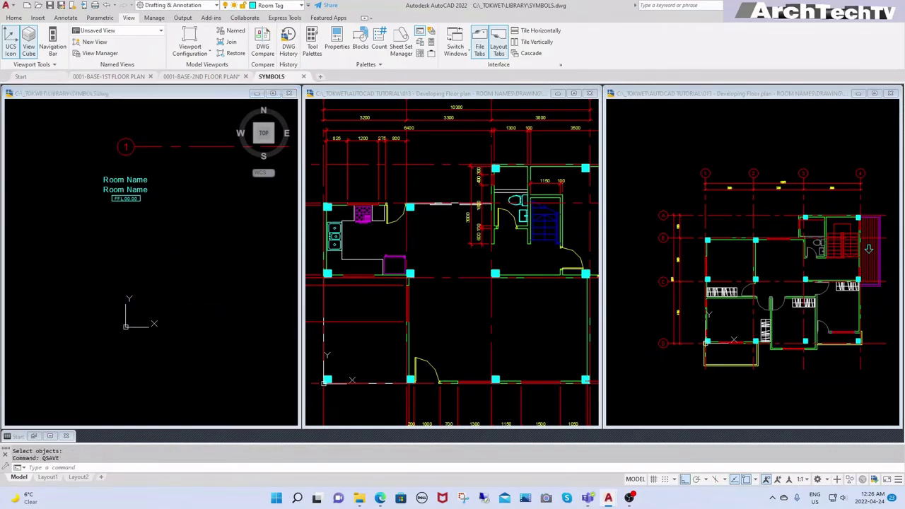
# - Right-drag the RoomTag block from SYMBOLS into the 1st floor plan window
pyautogui.click(467, 286)
pyautogui.scroll(-2, 466, 286)
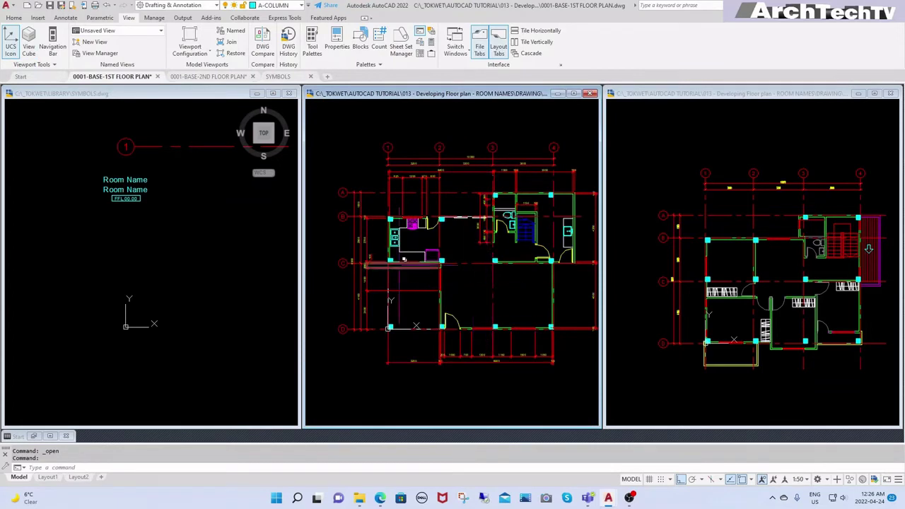
pyautogui.click(251, 285)
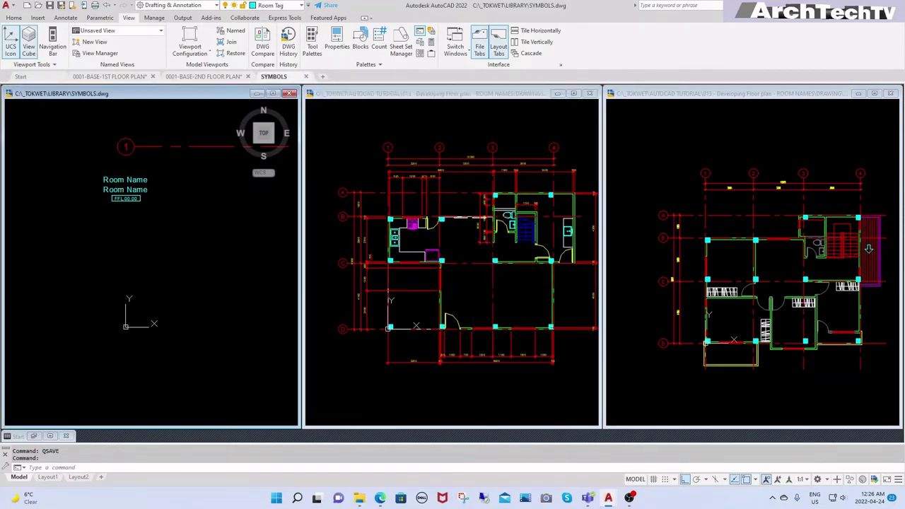
pyautogui.scroll(4, 138, 195)
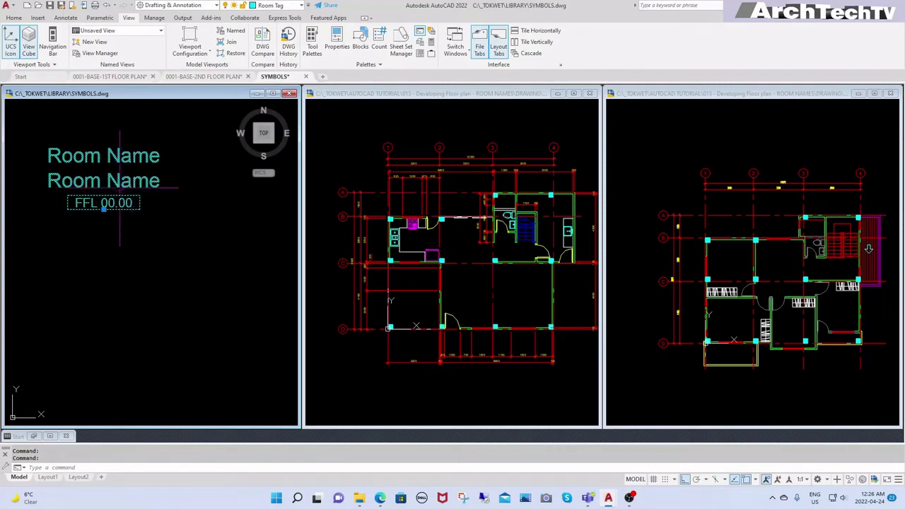
pyautogui.moveTo(113, 192); pyautogui.dragTo(123, 186)
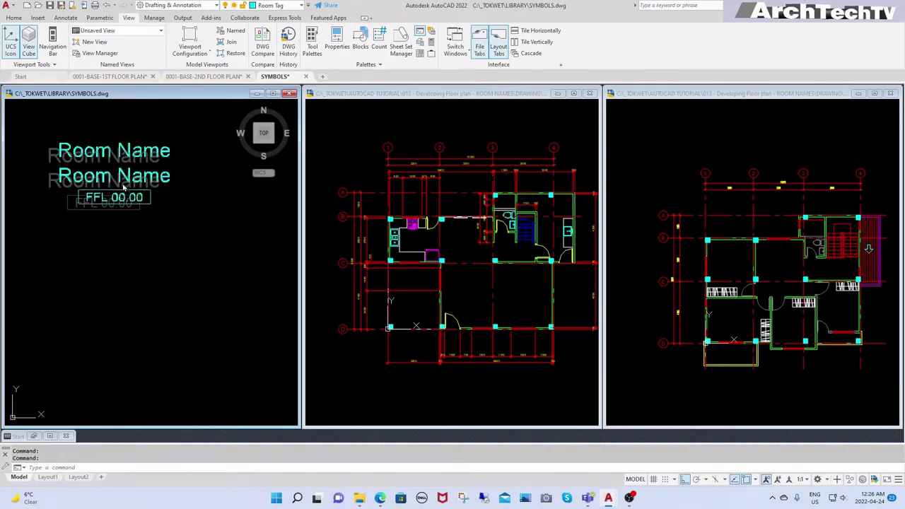
pyautogui.press('Escape')
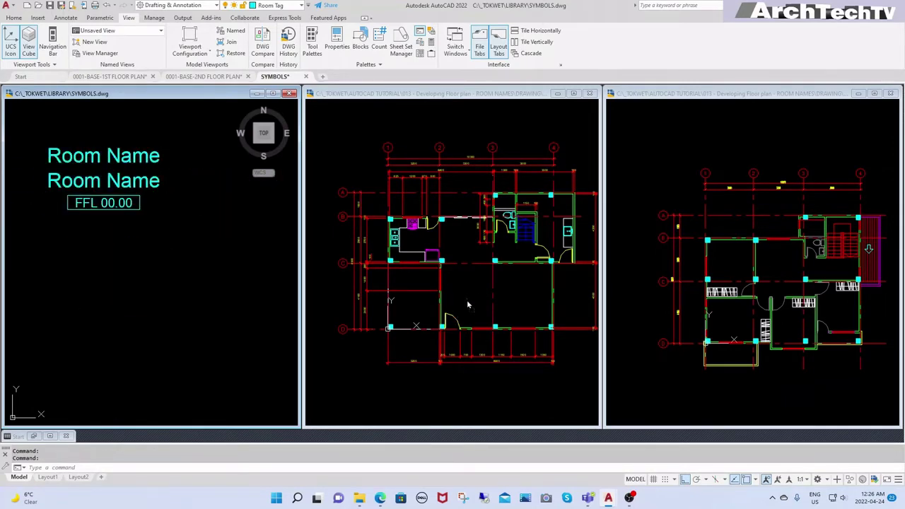
pyautogui.moveTo(467, 300); pyautogui.dragTo(466, 300, button='right')
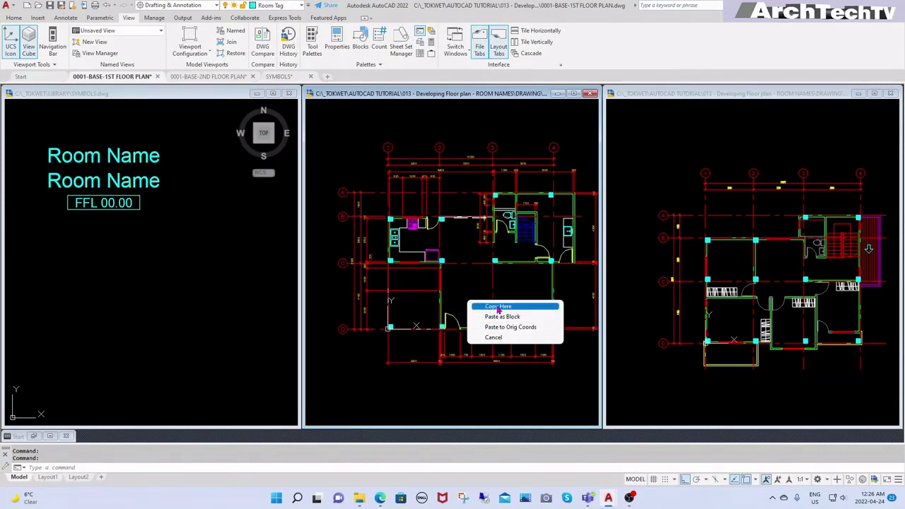
# - Drop a copy of the RoomTag into the 1st floor plan and view its properties with Ctrl+1
pyautogui.click(499, 307)
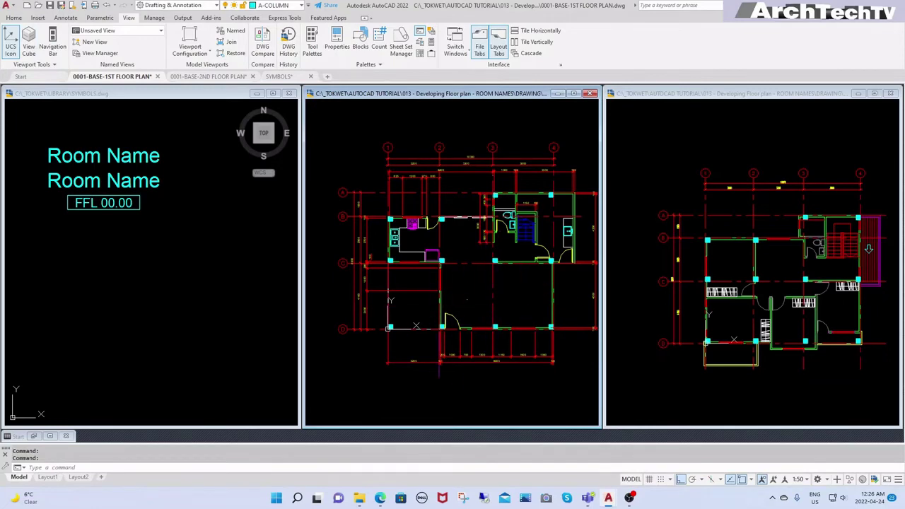
pyautogui.scroll(5, 469, 306)
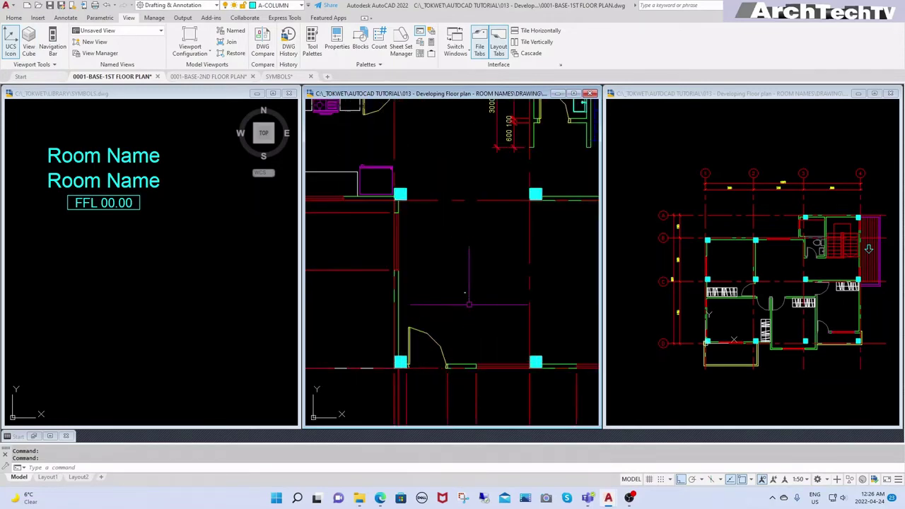
pyautogui.scroll(-5, 467, 301)
pyautogui.scroll(-2, 465, 296)
pyautogui.scroll(-1, 463, 292)
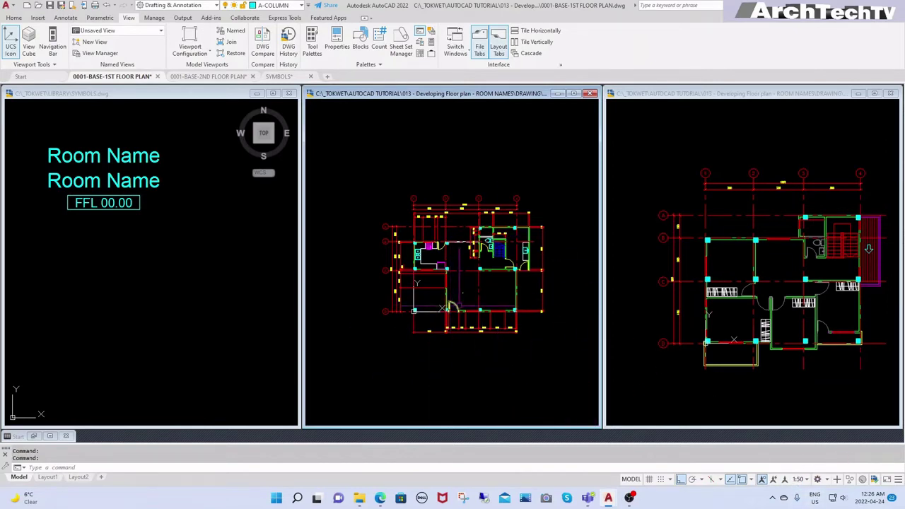
pyautogui.scroll(4, 457, 276)
pyautogui.scroll(2, 472, 283)
pyautogui.scroll(3, 472, 282)
pyautogui.click(473, 225)
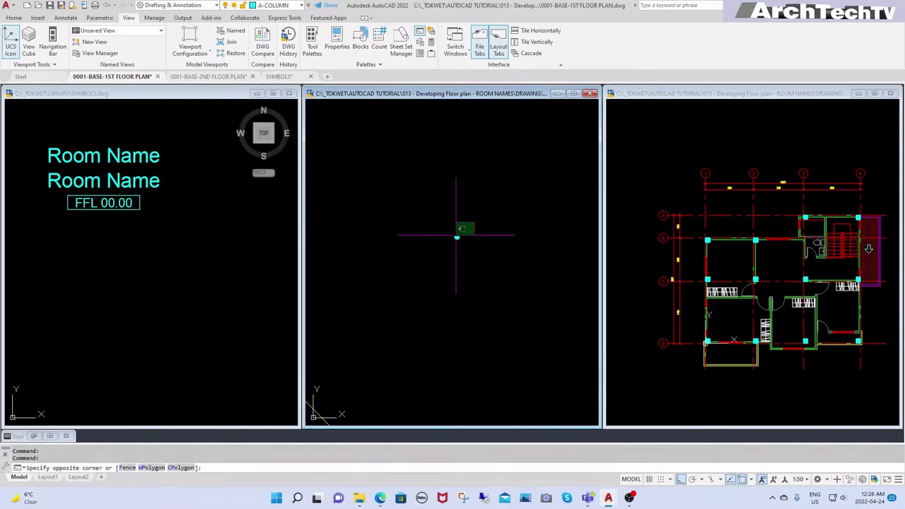
pyautogui.click(451, 246)
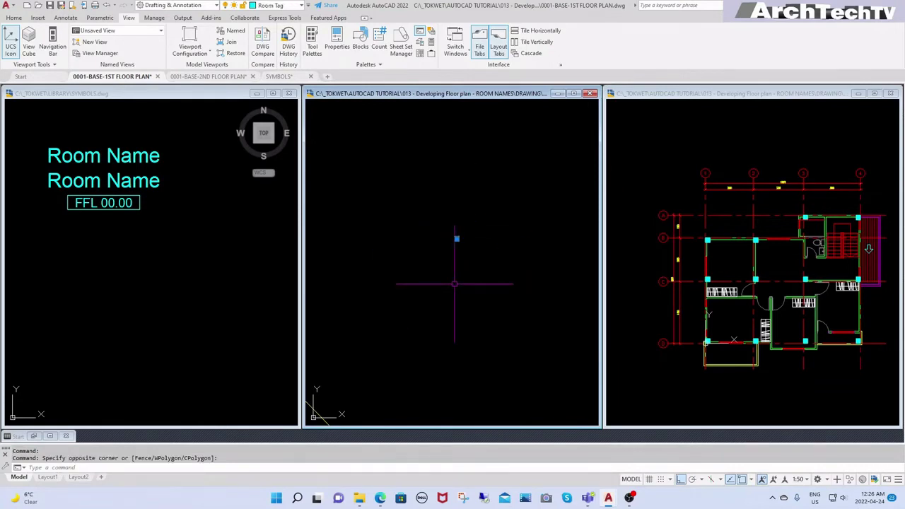
pyautogui.hotkey('ctrl', '1')
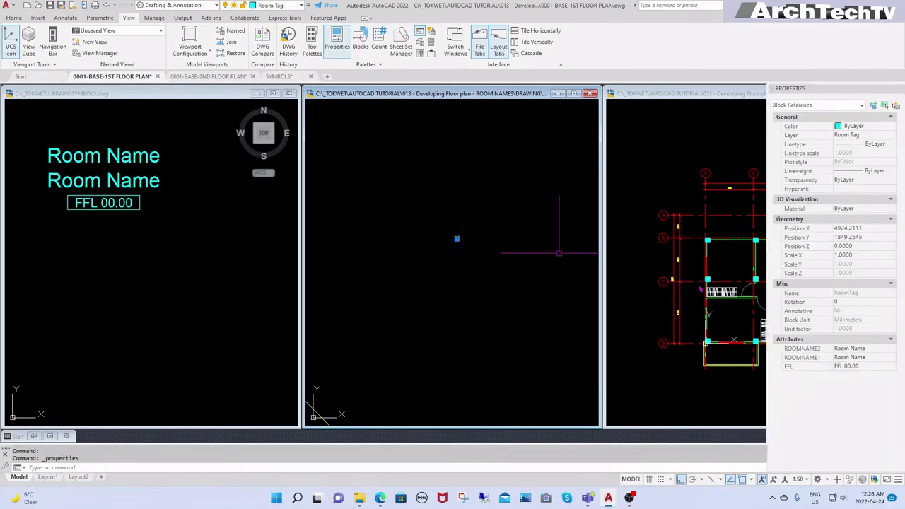
# - Set the RoomTag's Scale X to 50 in Properties
pyautogui.click(853, 255)
pyautogui.write('50')
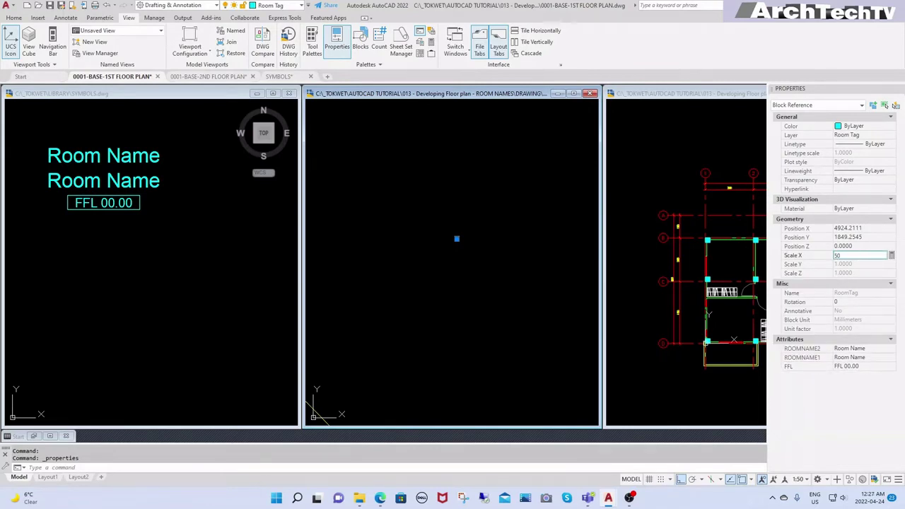
pyautogui.press('Return')
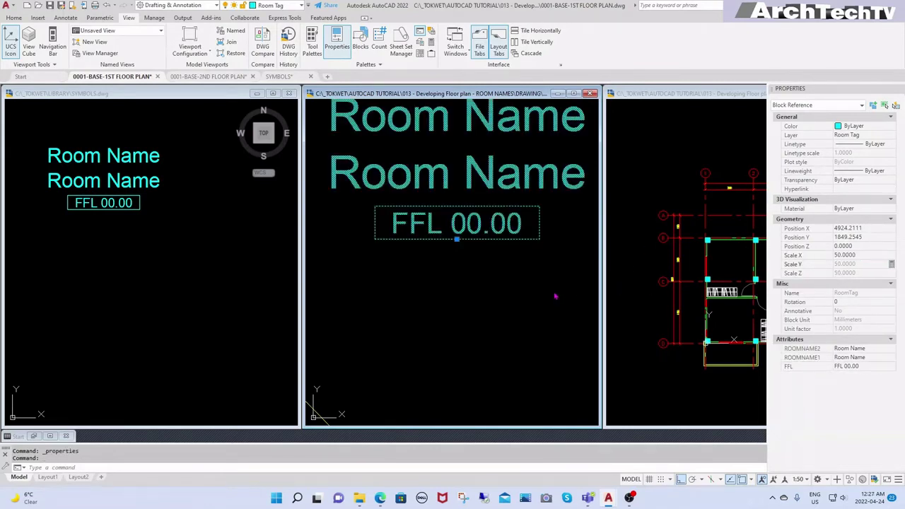
pyautogui.click(500, 305)
pyautogui.press('Escape')
pyautogui.press('Escape')
pyautogui.press('Escape')
# - Copy the RoomTag to a spot below the floor plan for scale testing
pyautogui.scroll(-5, 499, 305)
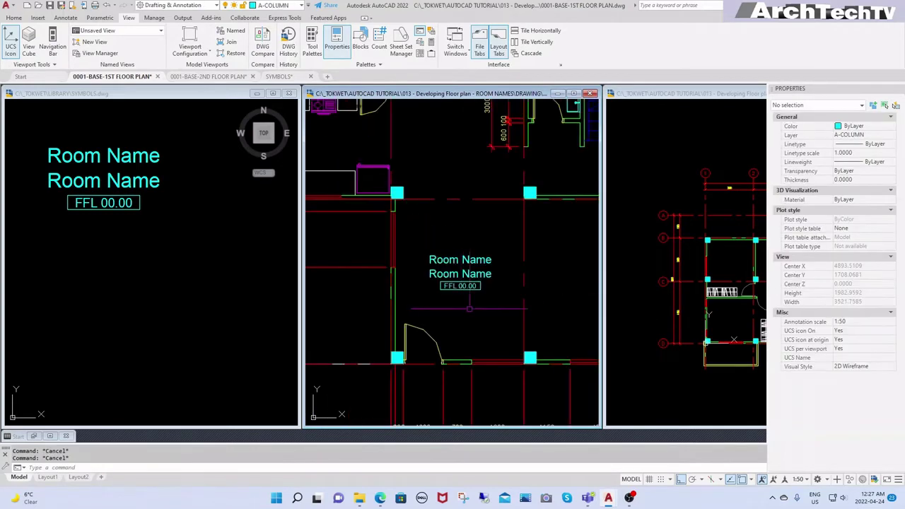
pyautogui.scroll(-2, 481, 306)
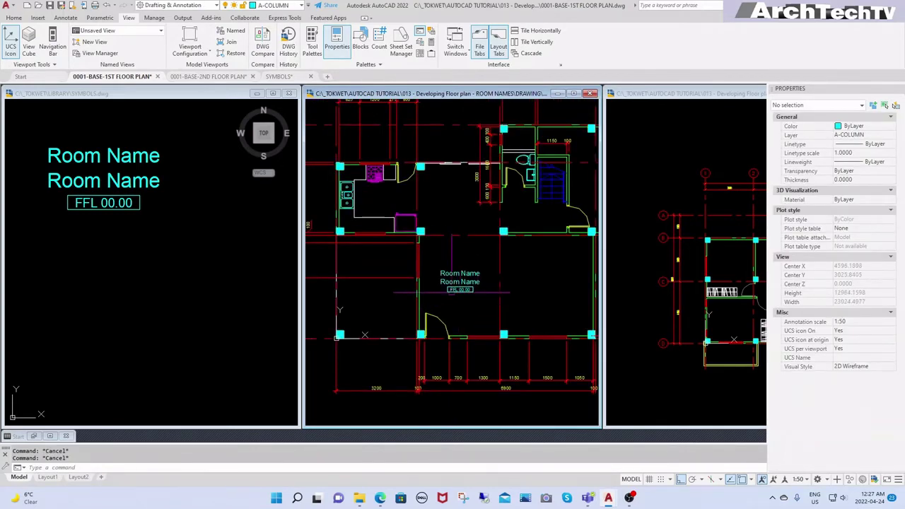
pyautogui.moveTo(468, 300); pyautogui.dragTo(456, 240, button='middle')
pyautogui.write('c')
pyautogui.press('Return')
pyautogui.click(448, 227)
pyautogui.press('Return')
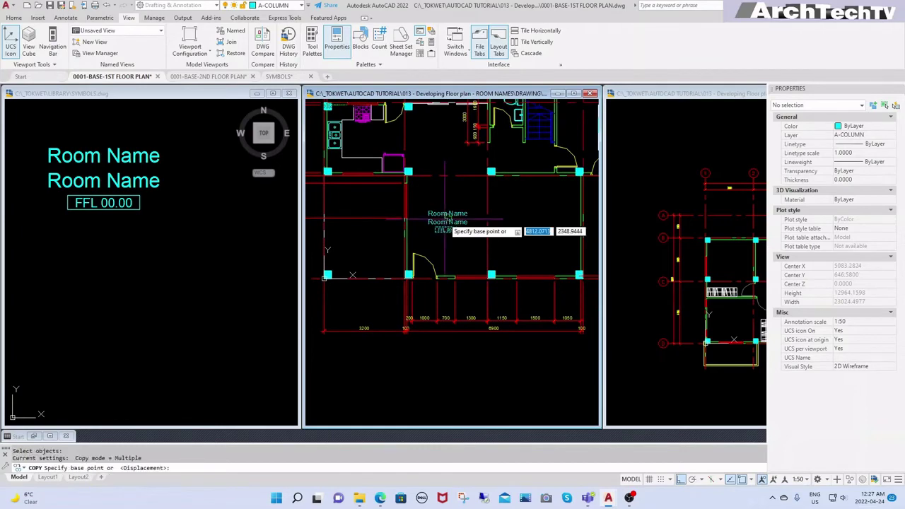
pyautogui.click(452, 233)
pyautogui.scroll(-3, 453, 233)
pyautogui.click(468, 317)
pyautogui.press('Return')
# - Try Scale X values of 20 and then 100 on the test copy
pyautogui.scroll(3, 469, 318)
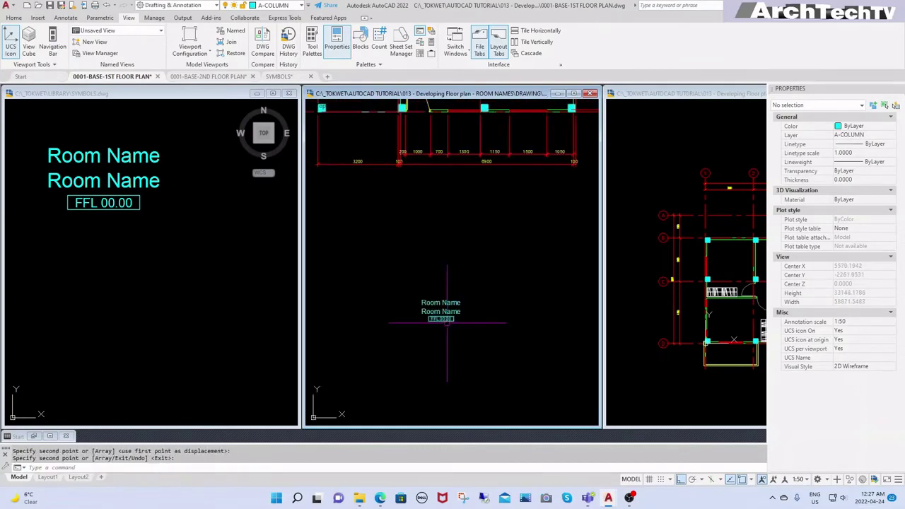
pyautogui.click(386, 272)
pyautogui.click(492, 353)
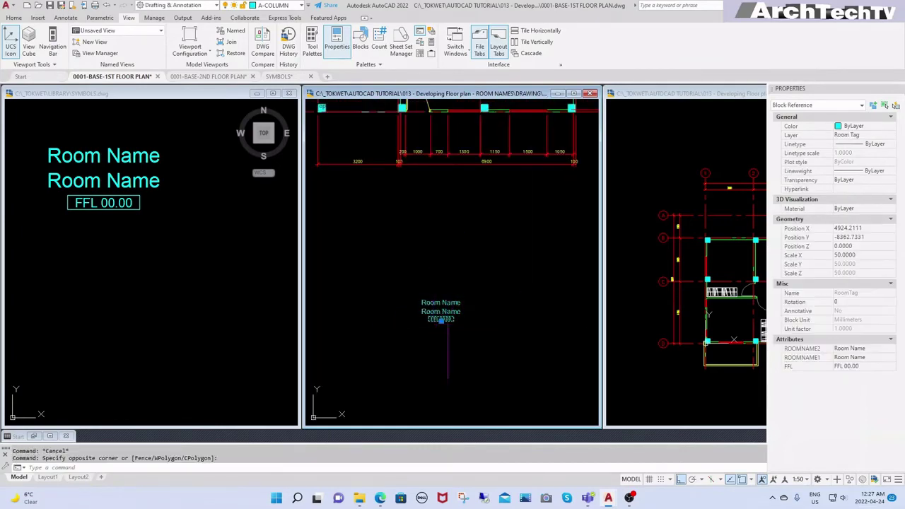
pyautogui.click(865, 254)
pyautogui.write('20.0000')
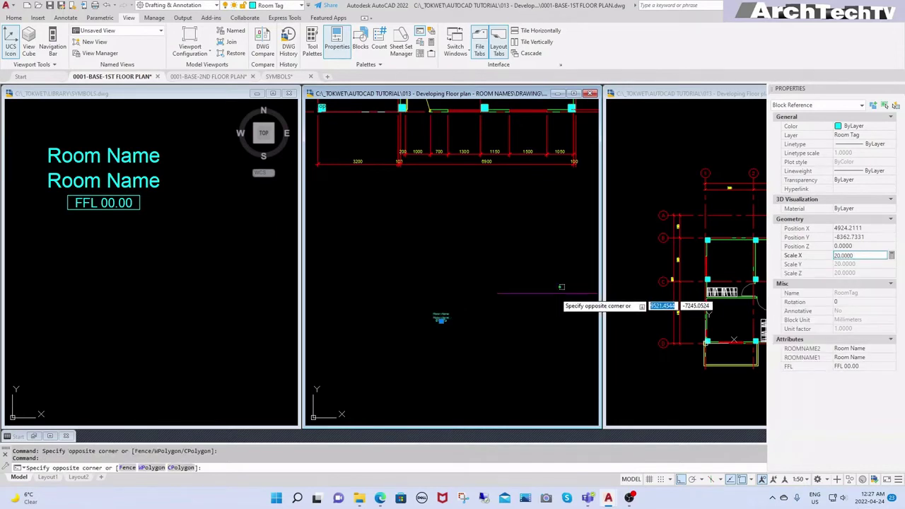
pyautogui.press('Escape')
pyautogui.press('Escape')
pyautogui.scroll(-3, 473, 336)
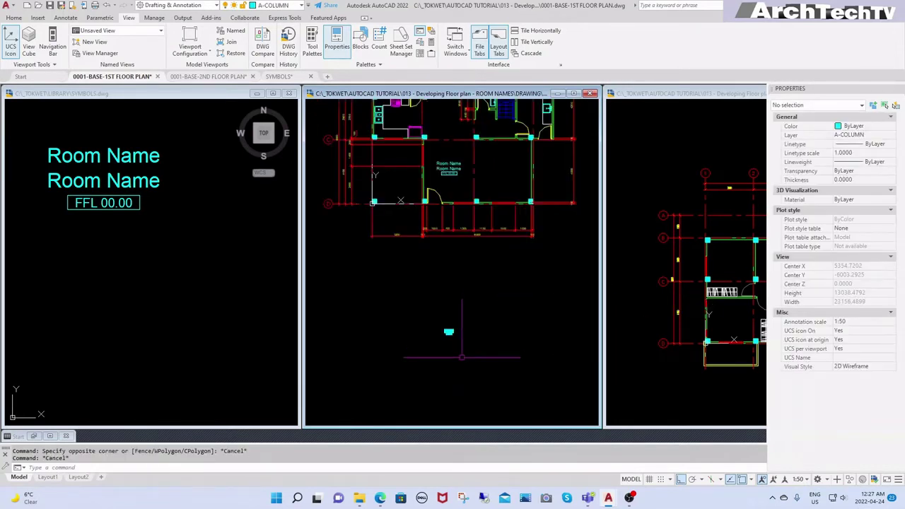
pyautogui.moveTo(473, 336); pyautogui.dragTo(454, 366, button='middle')
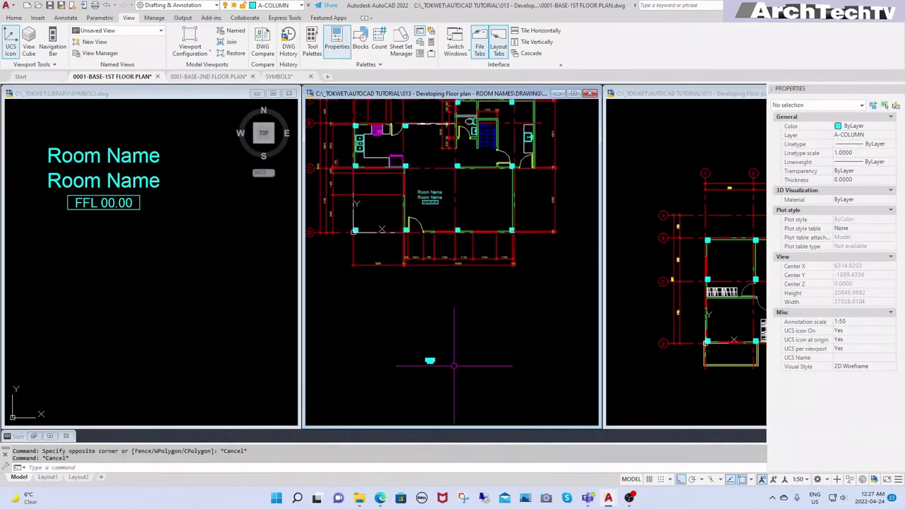
pyautogui.click(454, 325)
pyautogui.click(400, 370)
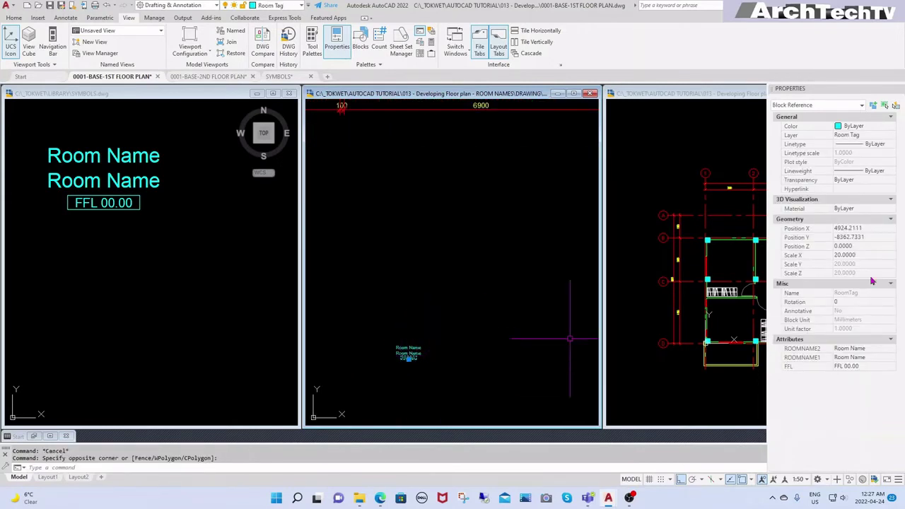
pyautogui.click(862, 255)
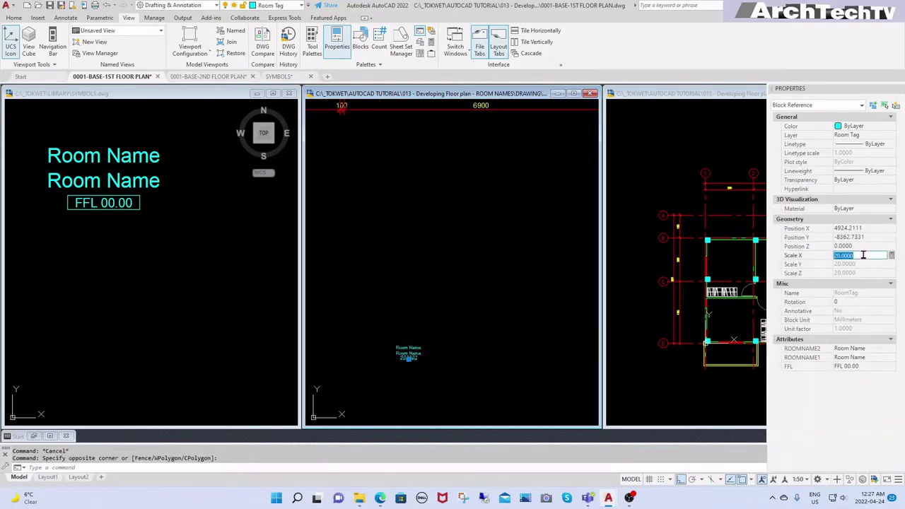
pyautogui.write('100')
pyautogui.press('Return')
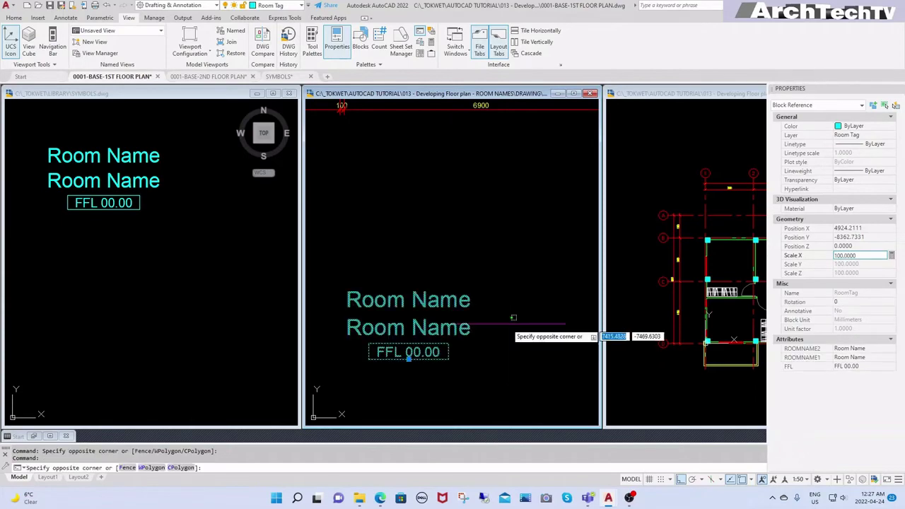
pyautogui.scroll(-5, 509, 329)
pyautogui.press('Escape')
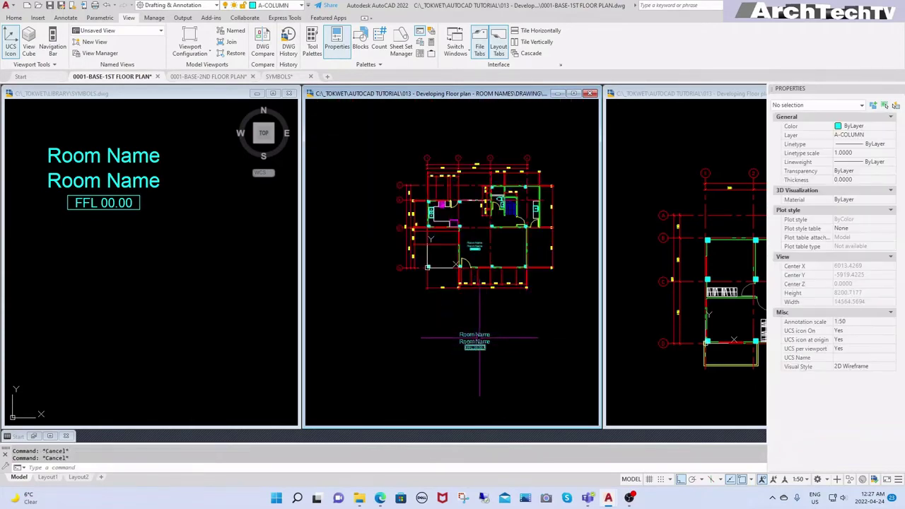
# - Erase the test copy below the plan and maximize the plan viewport
pyautogui.scroll(4, 475, 338)
pyautogui.write('co')
pyautogui.press('Return')
pyautogui.click(373, 363)
pyautogui.click(453, 382)
pyautogui.scroll(-4, 452, 364)
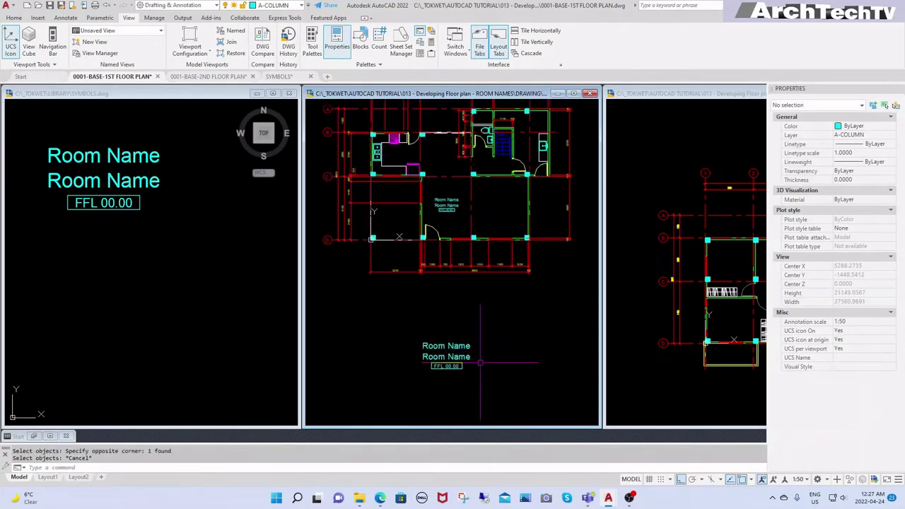
pyautogui.press('Escape')
pyautogui.press('Escape')
pyautogui.write('e')
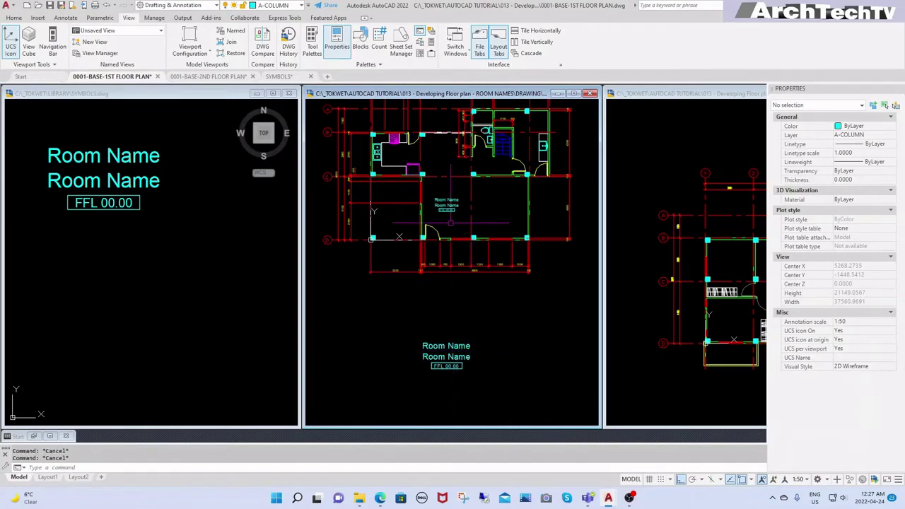
pyautogui.press('Return')
pyautogui.click(453, 283)
pyautogui.click(456, 358)
pyautogui.press('Return')
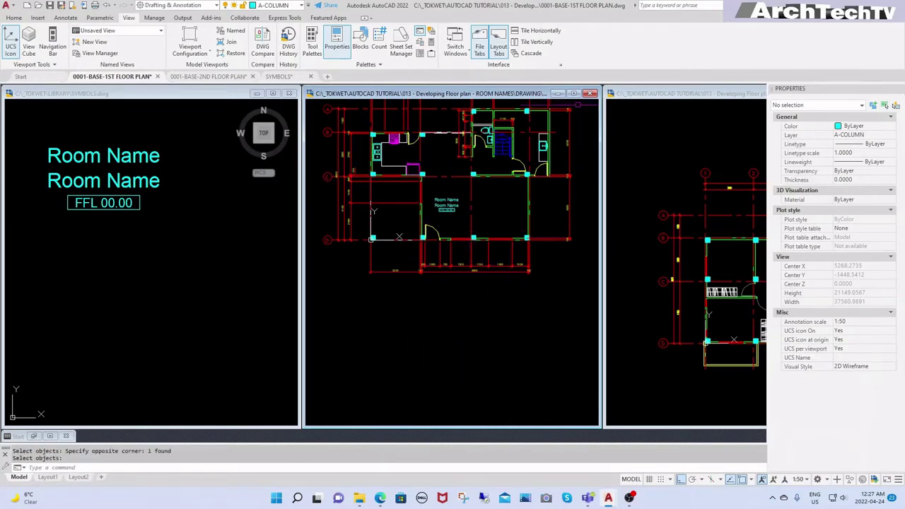
pyautogui.click(573, 93)
# - Move the RoomTag with Ortho further right inside the room below grid line C
pyautogui.scroll(2, 509, 177)
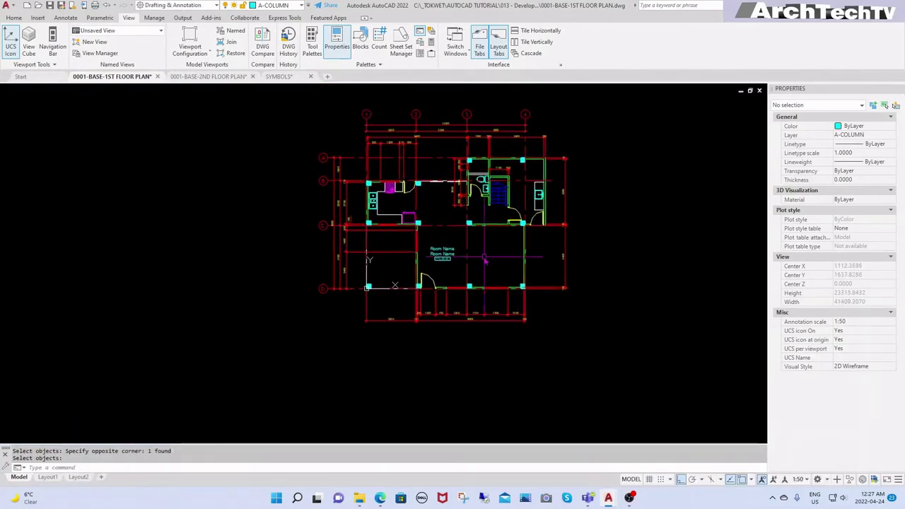
pyautogui.write('z')
pyautogui.press('Return')
pyautogui.scroll(1, 522, 255)
pyautogui.press('Escape')
pyautogui.press('Escape')
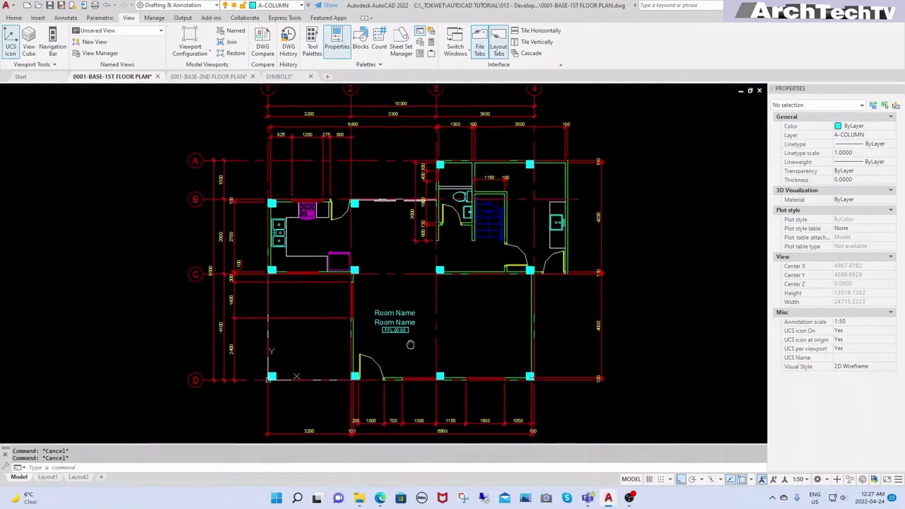
pyautogui.scroll(-2, 451, 301)
pyautogui.scroll(4, 451, 301)
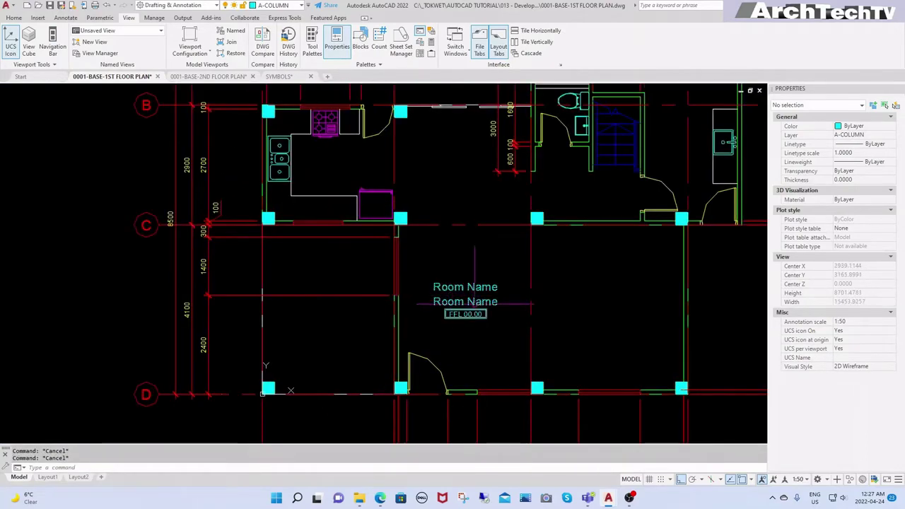
pyautogui.click(493, 311)
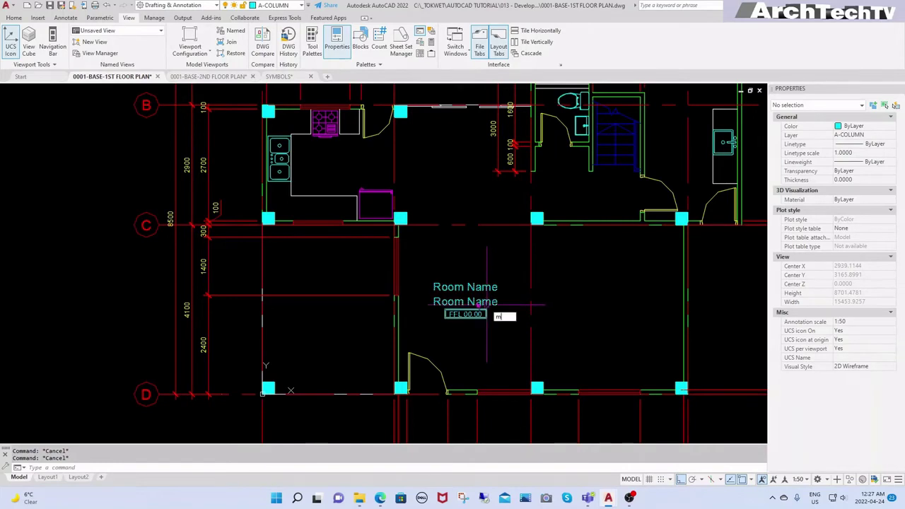
pyautogui.press('Escape')
pyautogui.press('m')
pyautogui.press('Return')
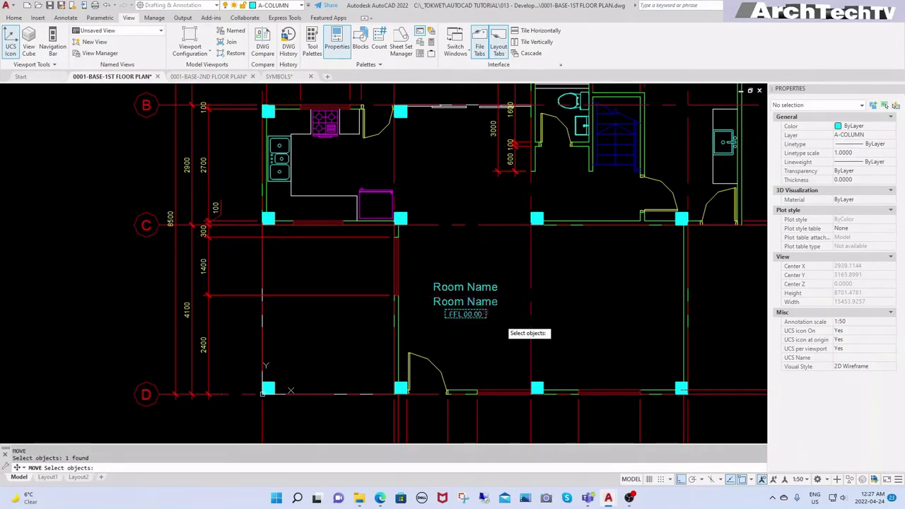
pyautogui.click(465, 297)
pyautogui.press('Return')
pyautogui.click(461, 336)
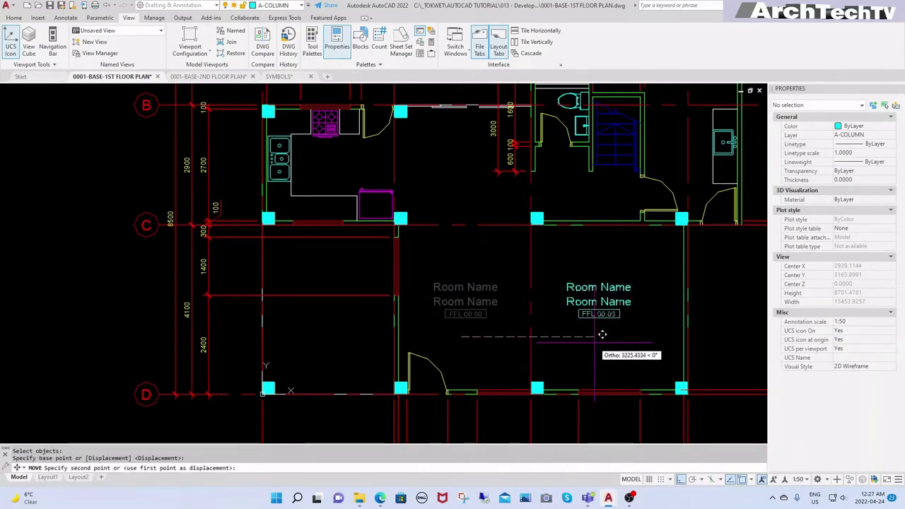
pyautogui.click(594, 342)
# - Run ED (TEXTEDIT) to open the tag in the Enhanced Attribute Editor
pyautogui.press('Escape')
pyautogui.press('Escape')
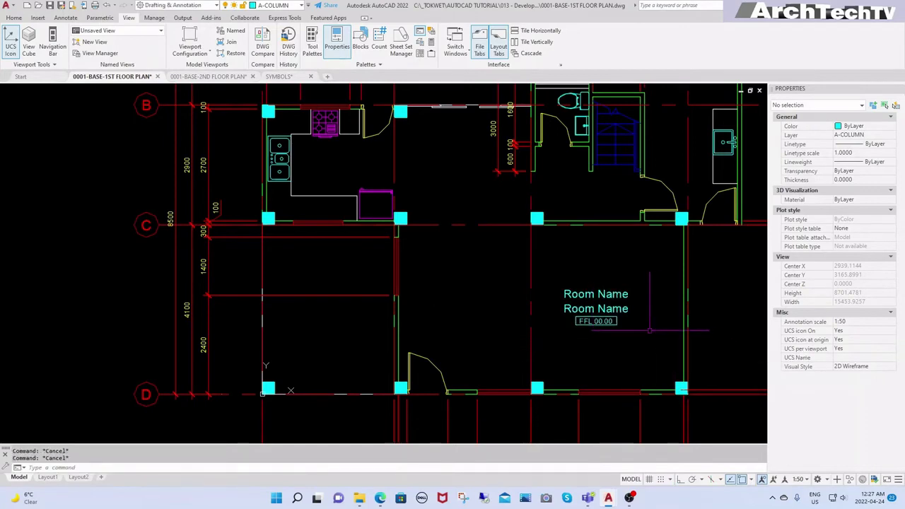
pyautogui.write('ed')
pyautogui.press('Return')
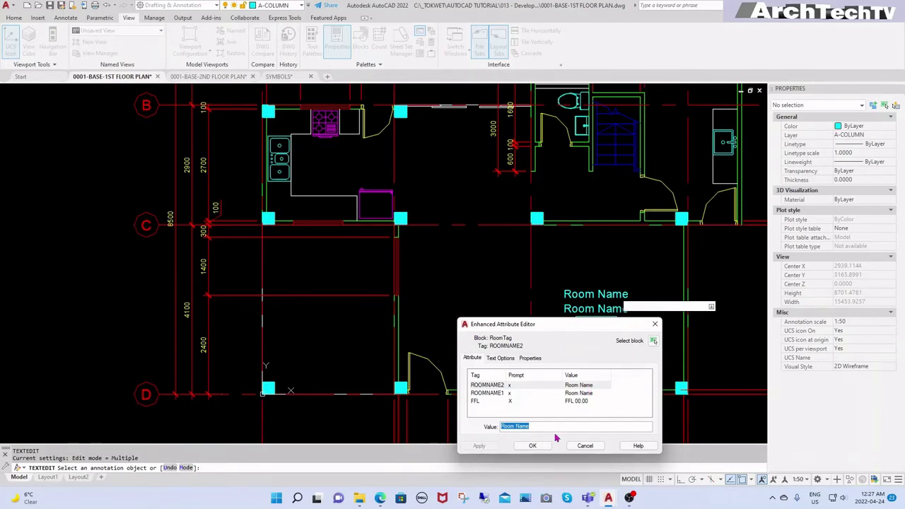
# - Clear the second name line and change ROOMNAME1 to LIVING, keeping FFL 00.00
pyautogui.press('BackSpace')
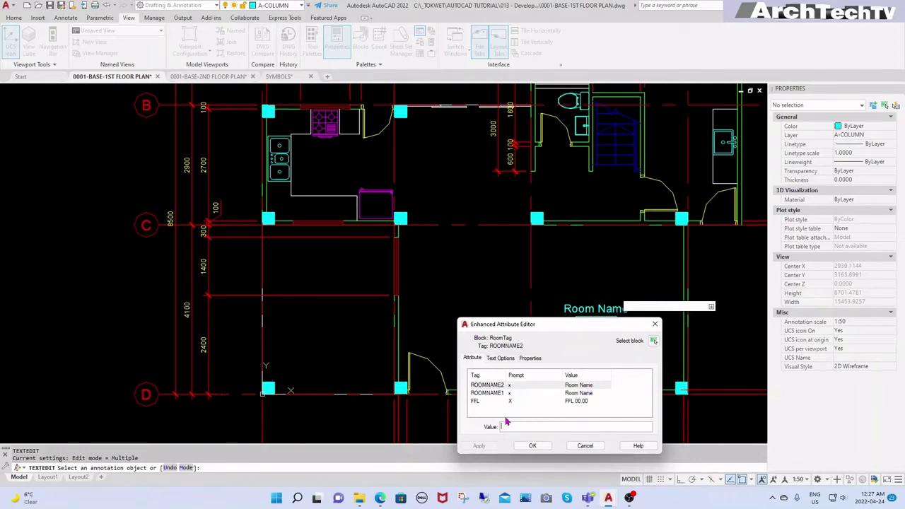
pyautogui.click(495, 394)
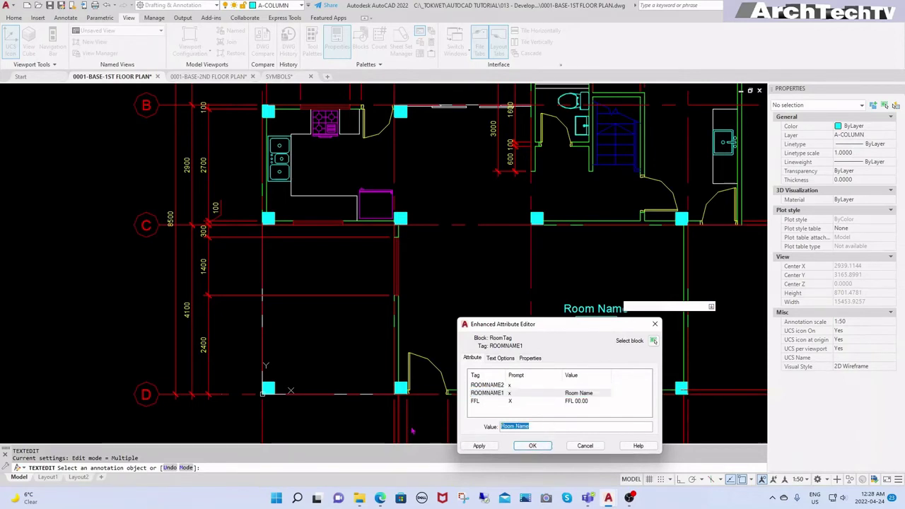
pyautogui.write('LIVING')
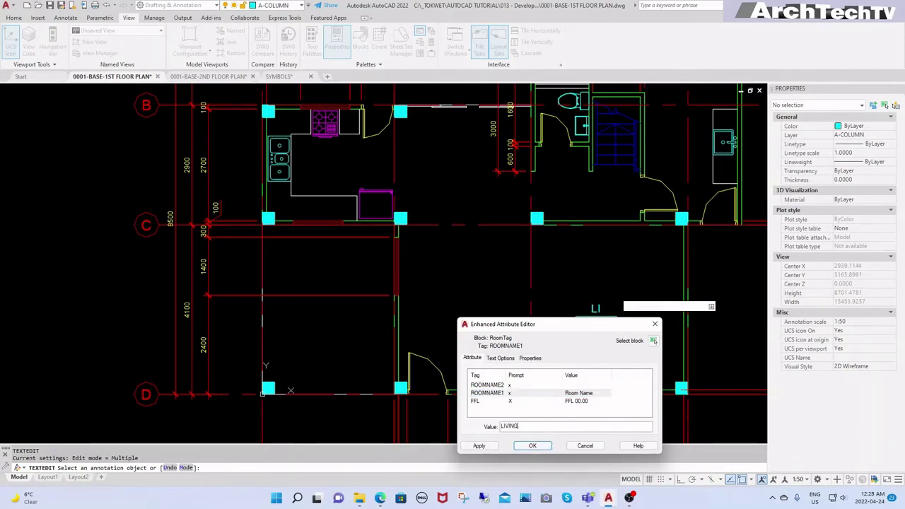
pyautogui.click(532, 447)
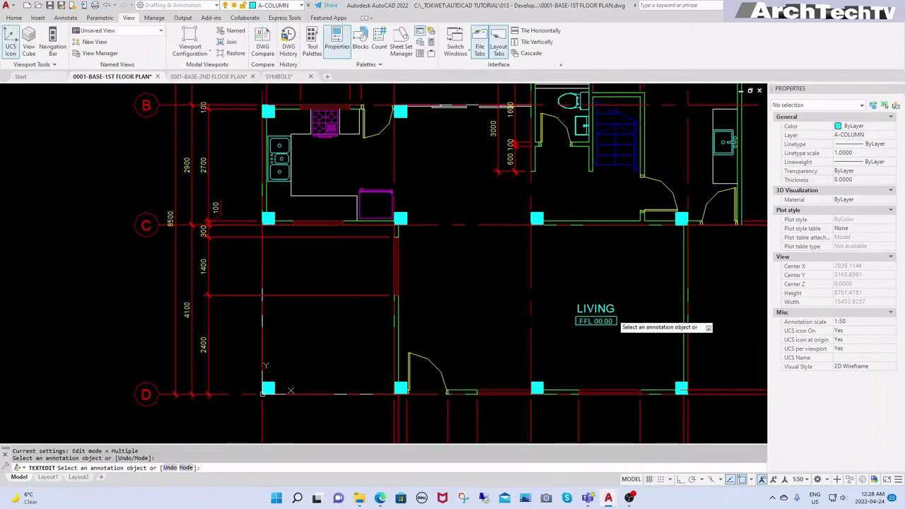
pyautogui.scroll(3, 598, 336)
pyautogui.scroll(-1, 598, 336)
pyautogui.scroll(-4, 600, 338)
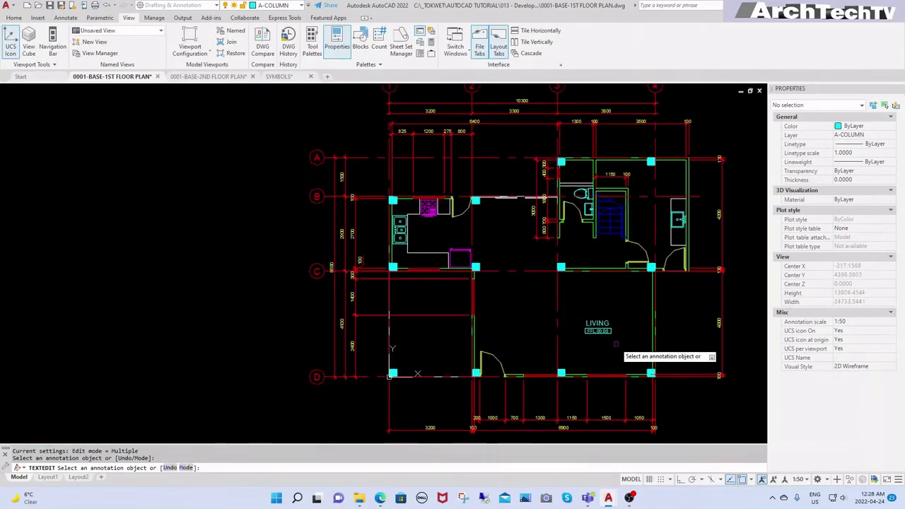
pyautogui.press('Return')
pyautogui.press('Escape')
pyautogui.press('Escape')
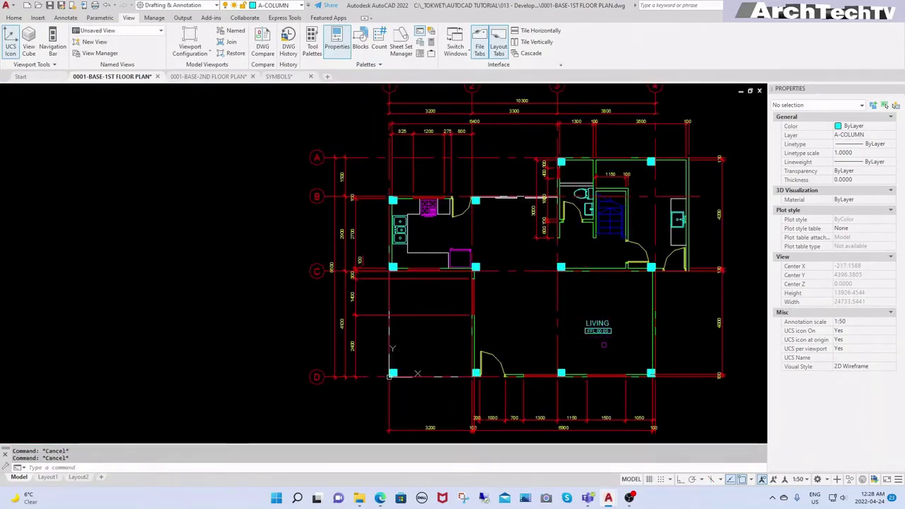
pyautogui.scroll(2, 603, 344)
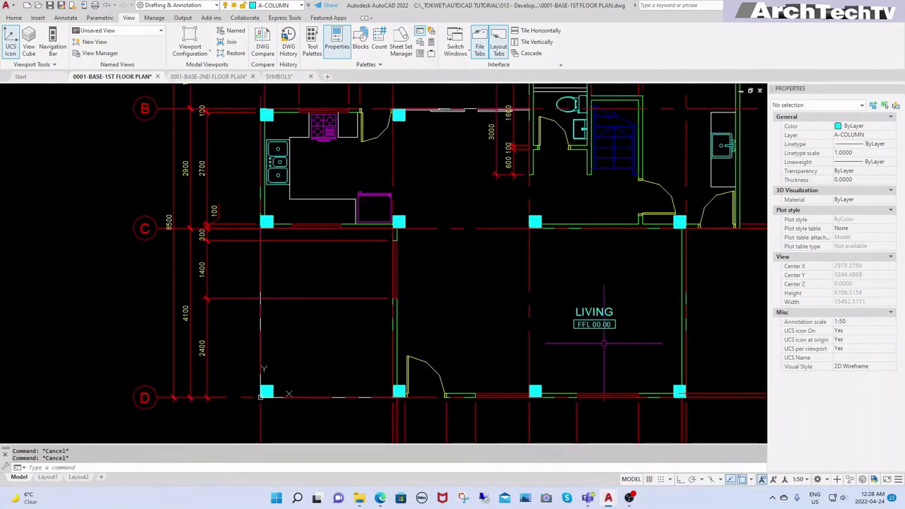
pyautogui.scroll(-2, 604, 344)
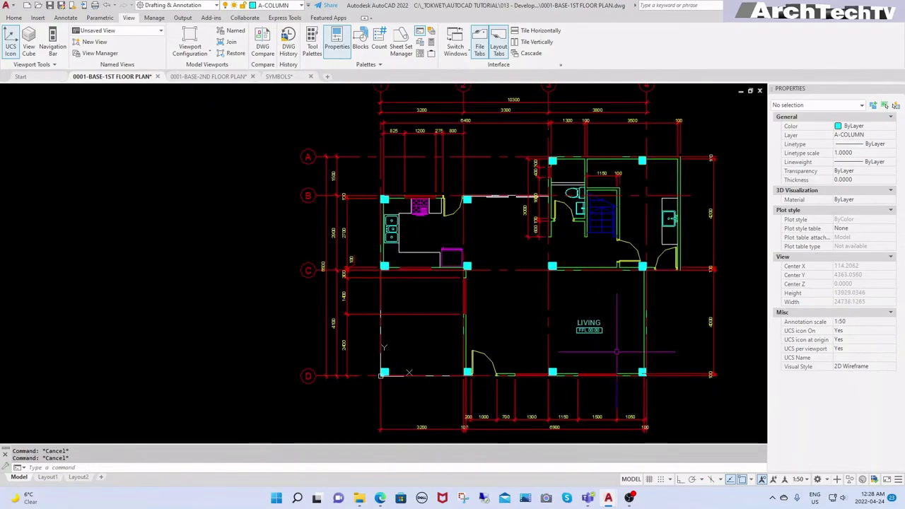
# - Copy the LIVING tag into the kitchen room between grids B and C
pyautogui.write('co')
pyautogui.press('Return')
pyautogui.click(613, 317)
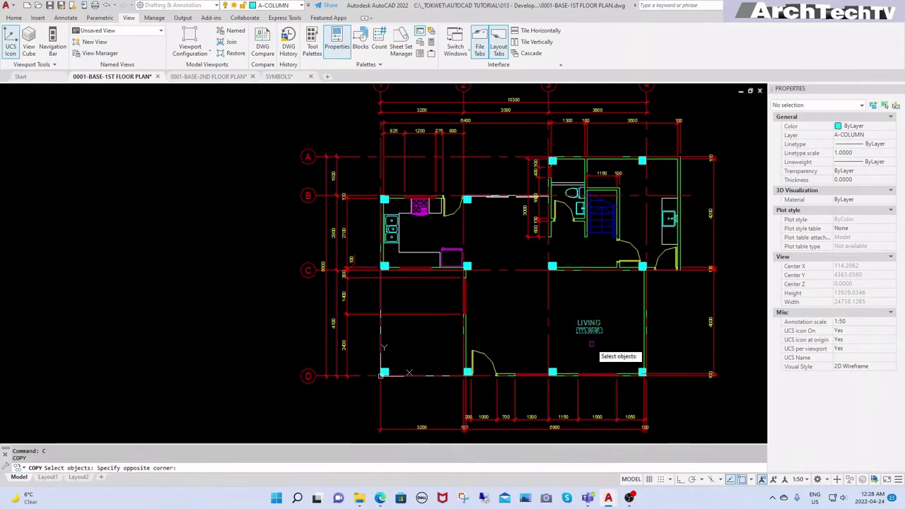
pyautogui.click(598, 348)
pyautogui.press('Return')
pyautogui.click(606, 300)
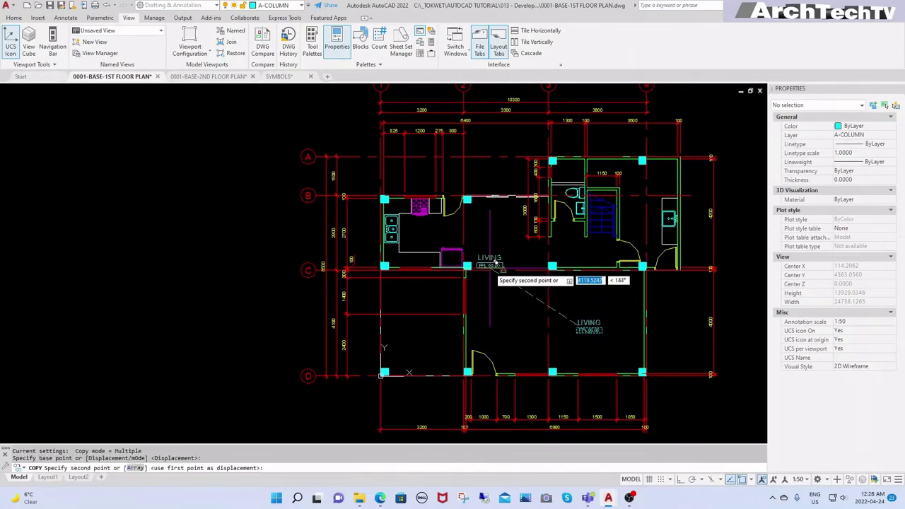
pyautogui.press('F8')
pyautogui.scroll(3, 426, 232)
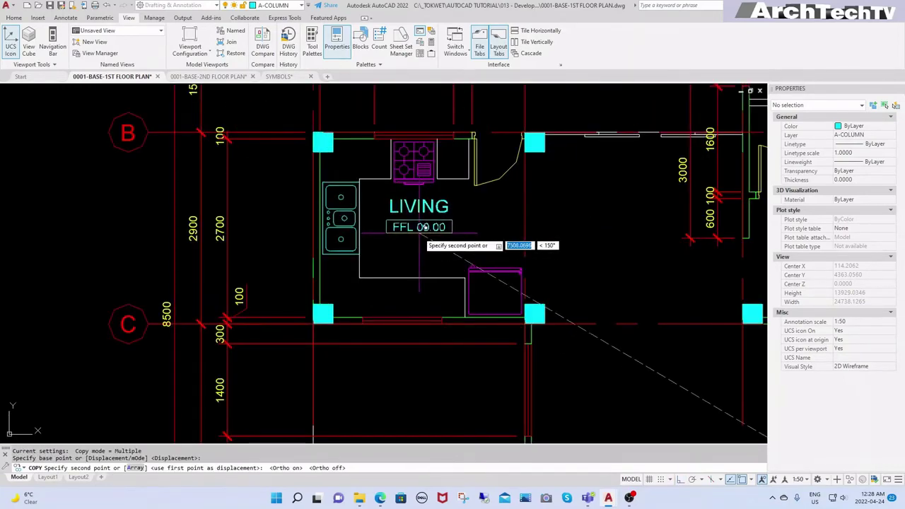
pyautogui.press('F8')
pyautogui.click(428, 223)
pyautogui.press('Return')
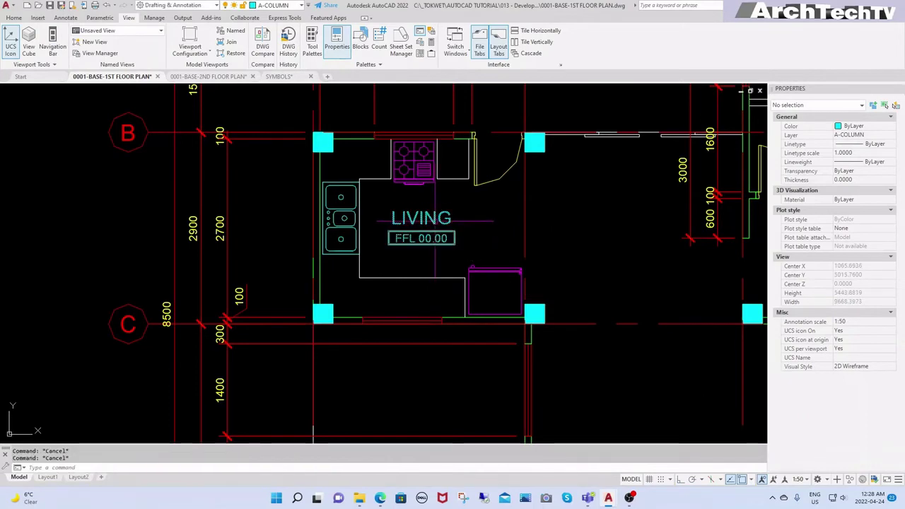
# - Change the copied tag's ROOMNAME1 from LIVING to KITCHEN in the Attribute Editor
pyautogui.doubleClick(443, 234)
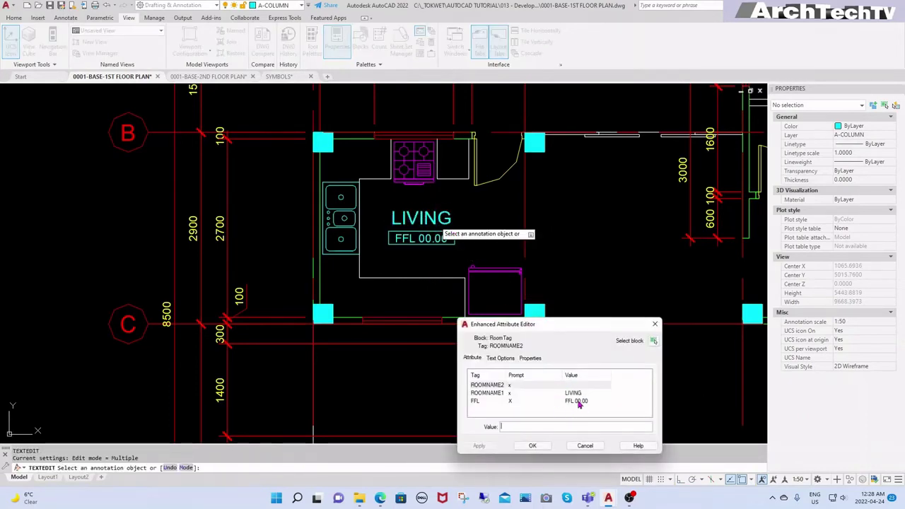
pyautogui.press('Return')
pyautogui.doubleClick(552, 425)
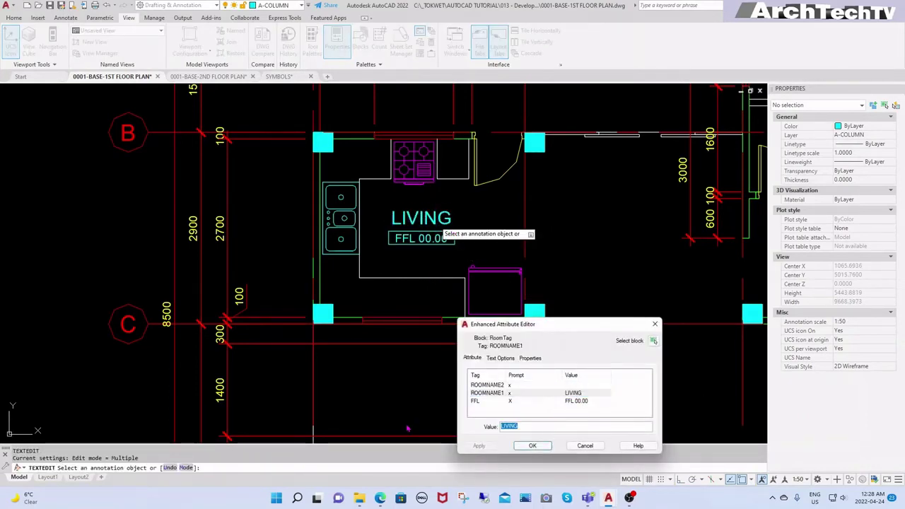
pyautogui.write('KiN')
pyautogui.click(532, 446)
# - Copy the KITCHEN tag horizontally to the right with Ortho on
pyautogui.scroll(-5, 331, 337)
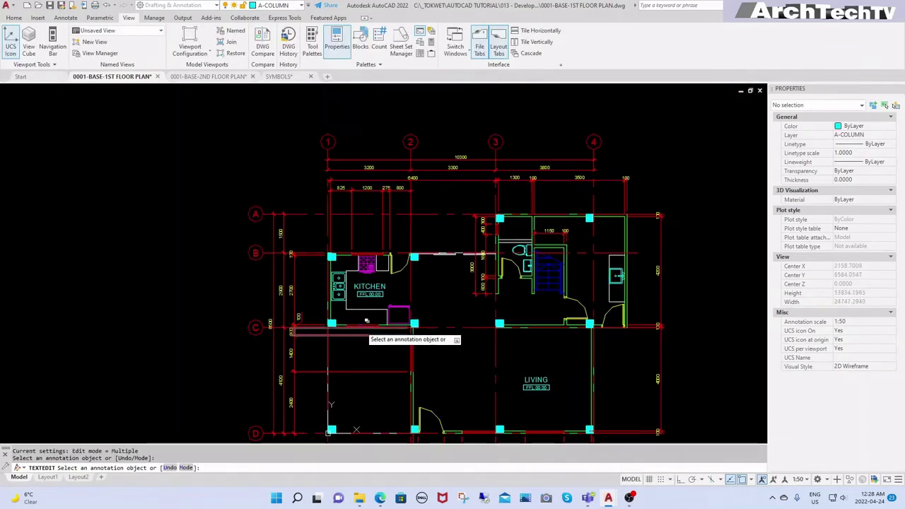
pyautogui.scroll(2, 460, 311)
pyautogui.scroll(2, 478, 298)
pyautogui.write('co')
pyautogui.press('Return')
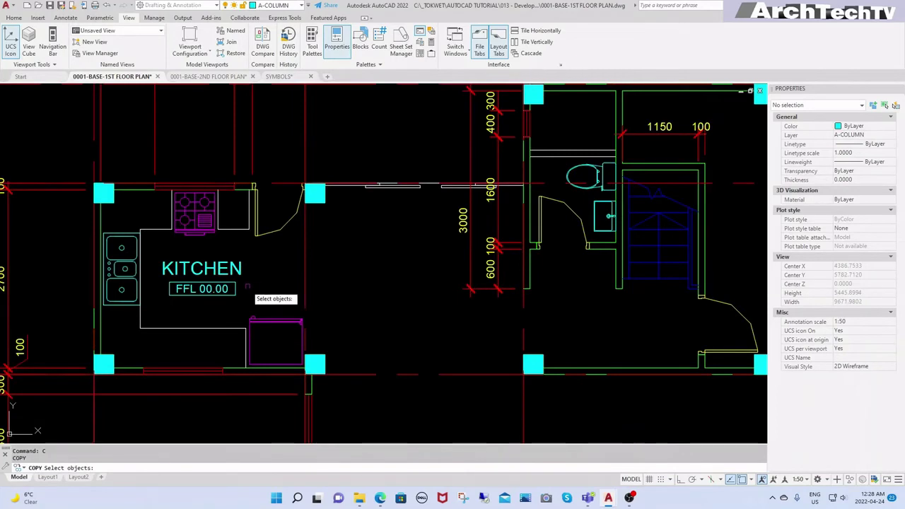
pyautogui.click(212, 289)
pyautogui.press('Return')
pyautogui.click(217, 279)
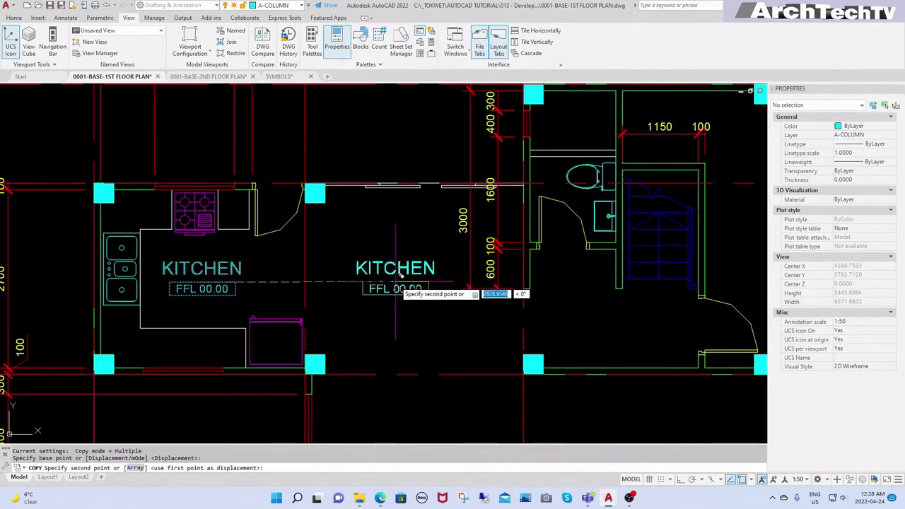
pyautogui.press('F8')
pyautogui.click(395, 282)
pyautogui.press('Escape')
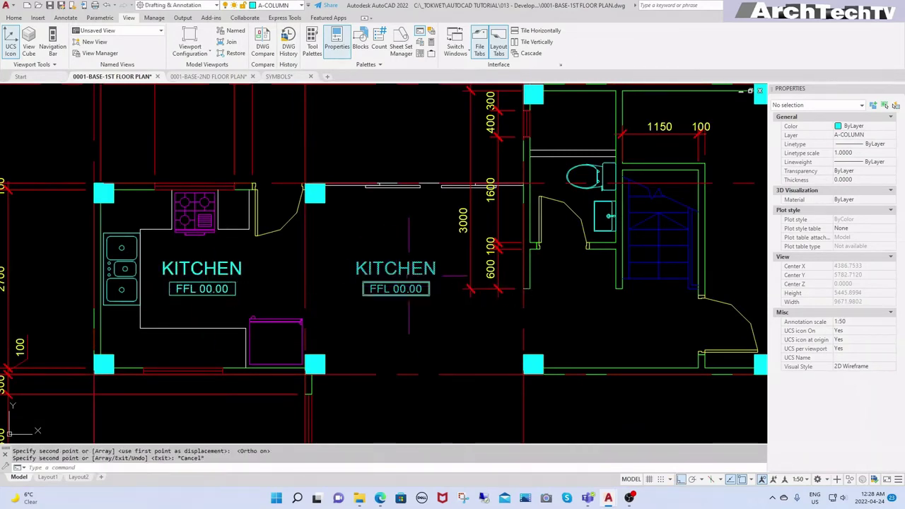
# - Change the copy's ROOMNAME1 from KITCHEN to DINING via ED
pyautogui.hotkey('ctrl', '4')
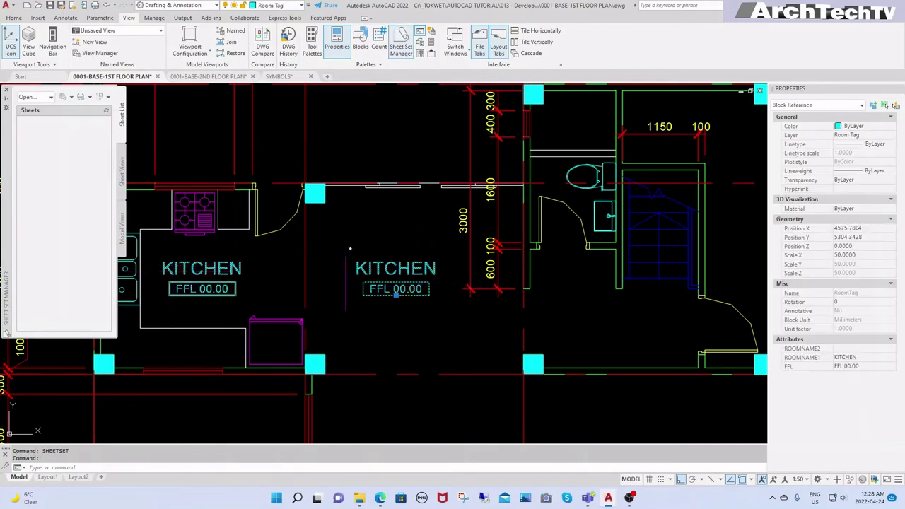
pyautogui.click(7, 92)
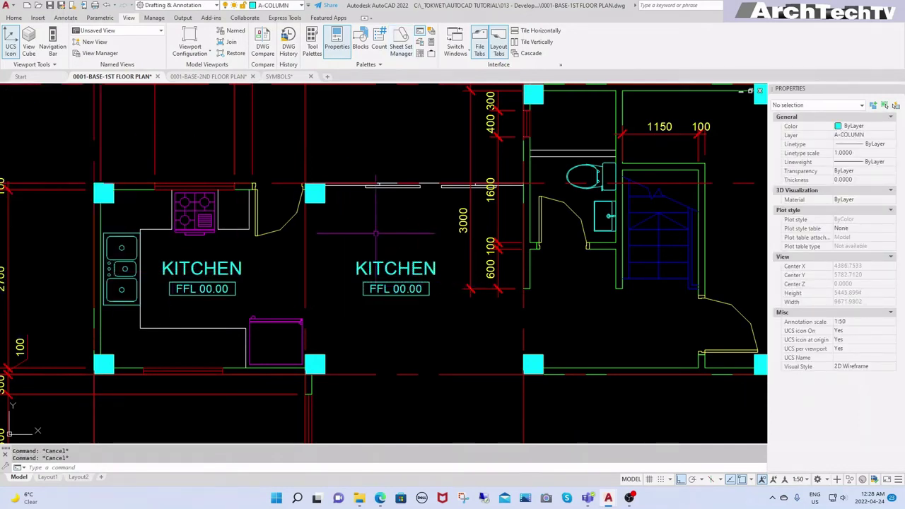
pyautogui.write('ed')
pyautogui.press('Return')
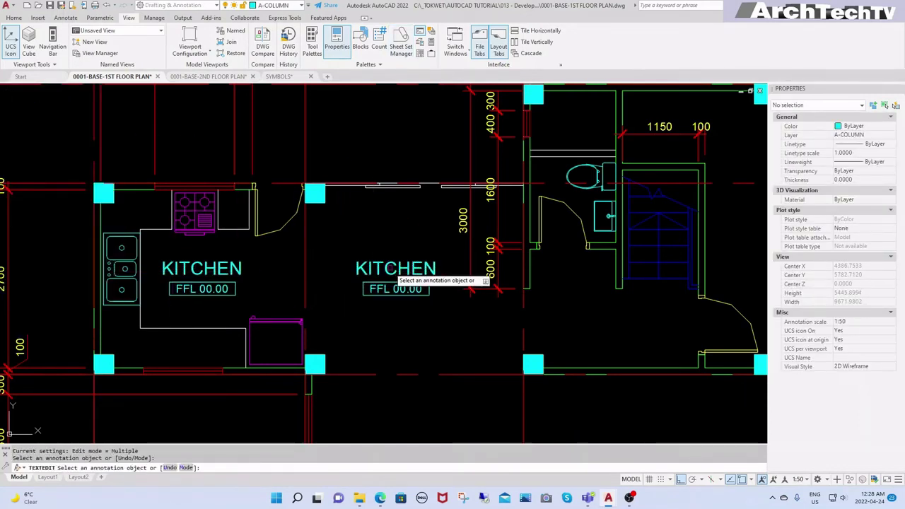
pyautogui.click(404, 277)
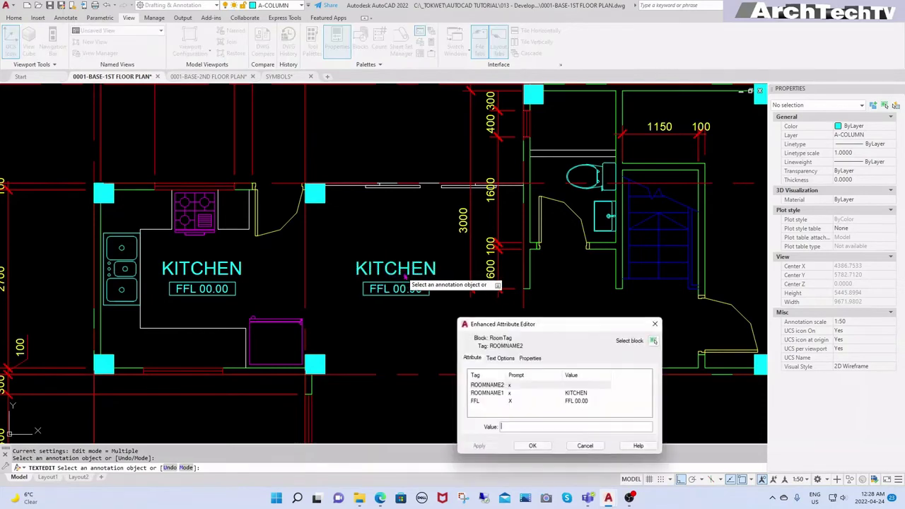
pyautogui.click(582, 394)
pyautogui.moveTo(546, 427); pyautogui.dragTo(518, 427)
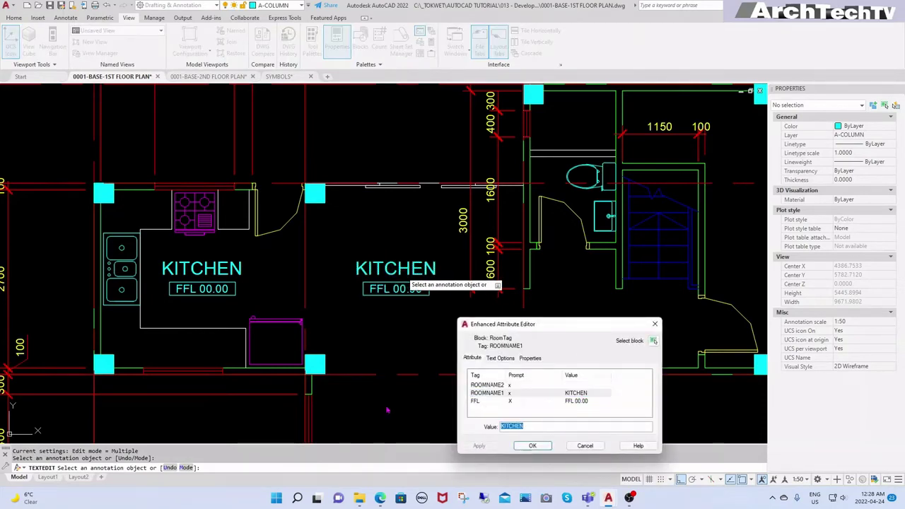
pyautogui.write('NING')
pyautogui.click(535, 447)
pyautogui.scroll(-3, 435, 323)
# - Quick-save the first-floor plan drawing
pyautogui.press('Escape')
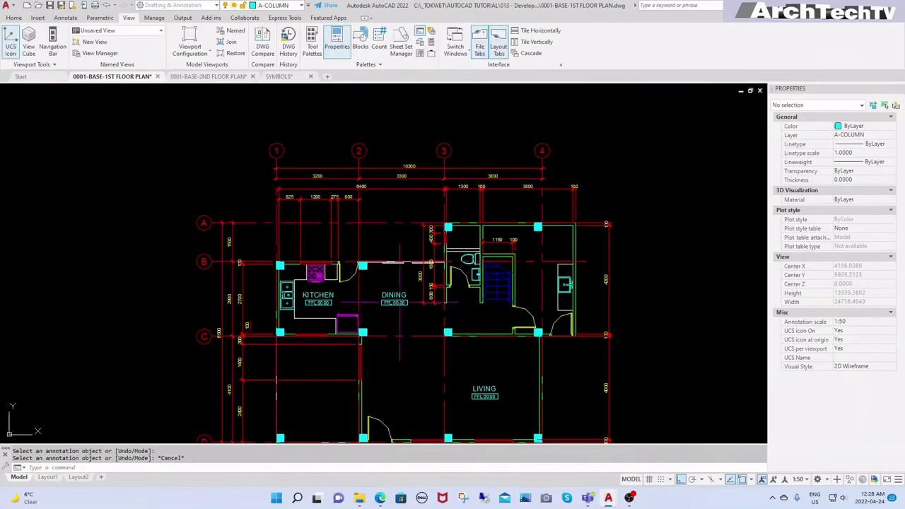
pyautogui.scroll(1, 421, 260)
pyautogui.press('Escape')
pyautogui.write('QSA')
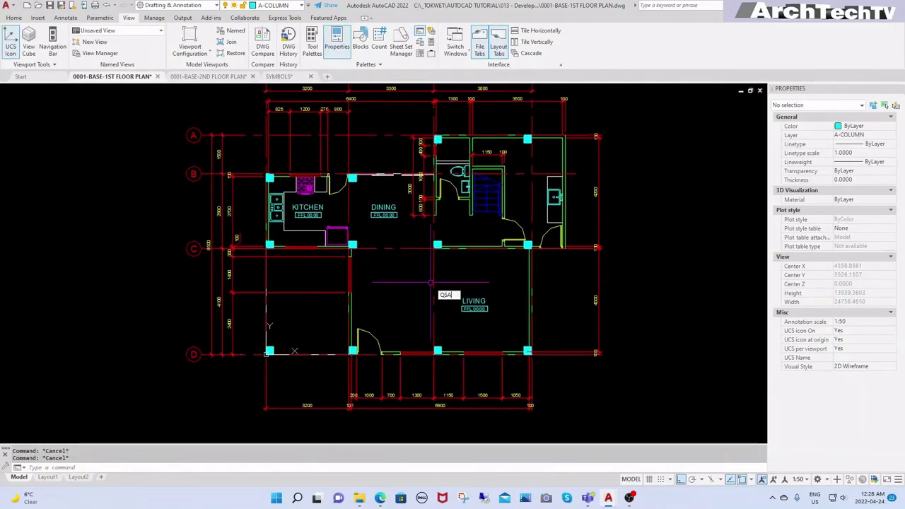
pyautogui.write('VE')
pyautogui.press('Return')
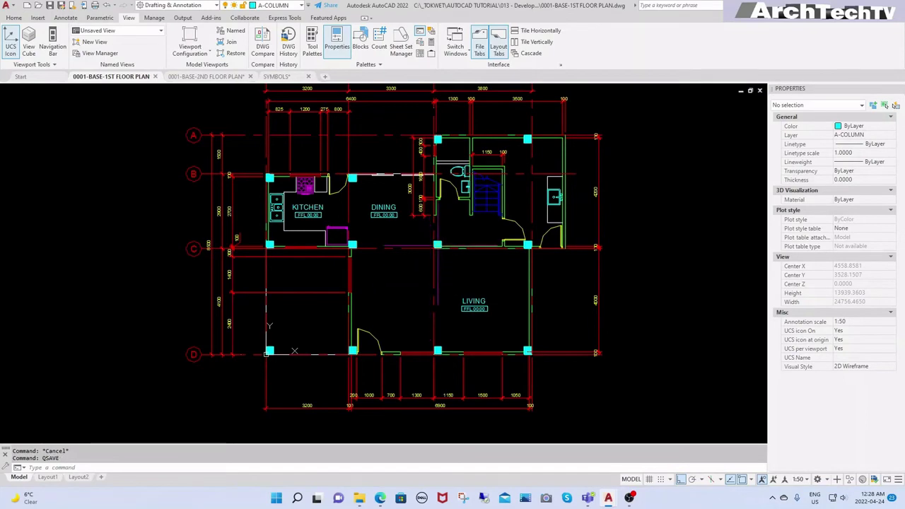
# - Close SYMBOLS.dwg and tile the two floor plans vertically side by side
pyautogui.click(518, 42)
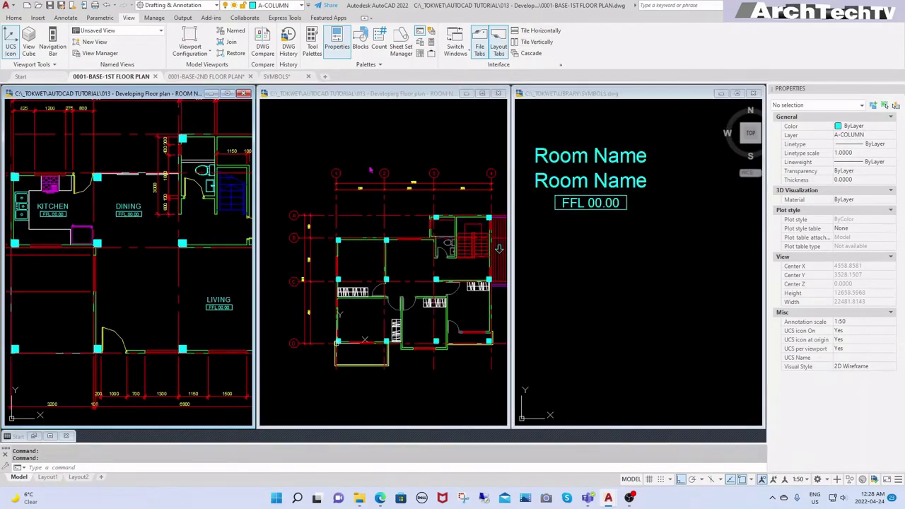
pyautogui.click(396, 177)
pyautogui.click(664, 283)
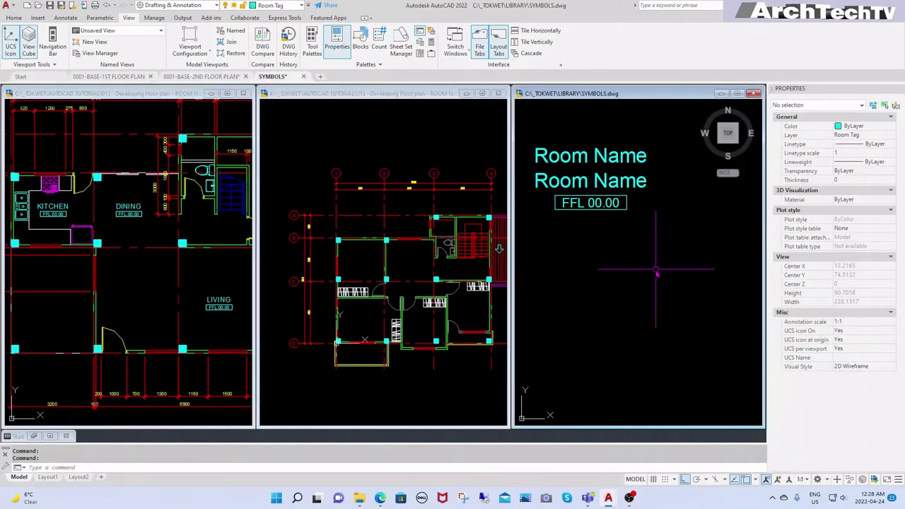
pyautogui.hotkey('ctrl', 'F4')
pyautogui.click(439, 267)
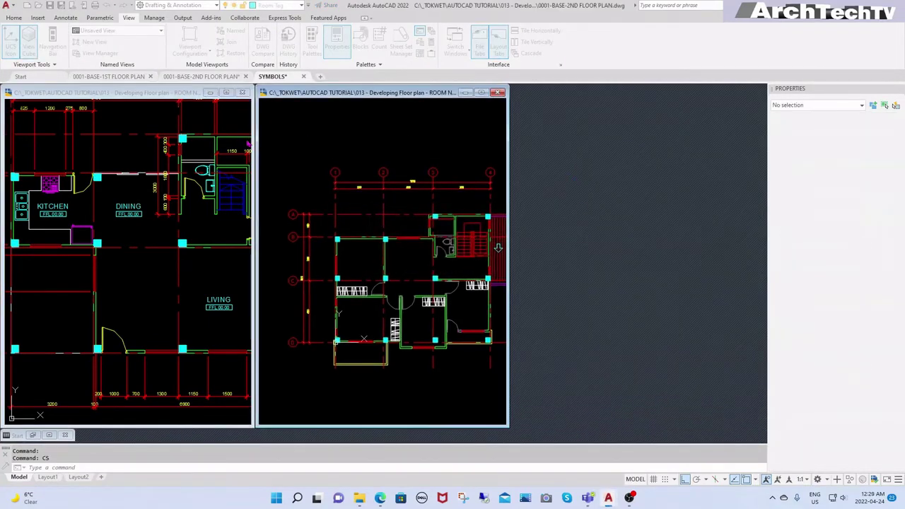
pyautogui.click(173, 99)
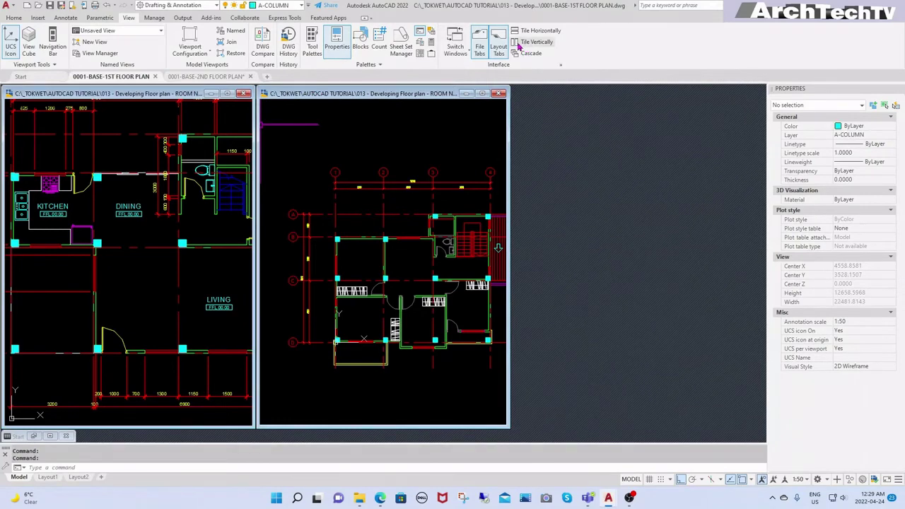
pyautogui.click(536, 42)
pyautogui.click(512, 294)
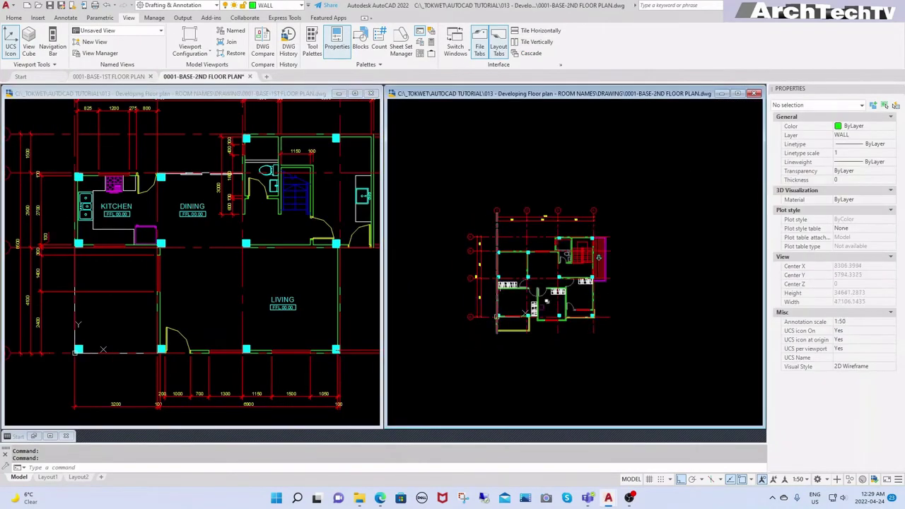
pyautogui.click(259, 300)
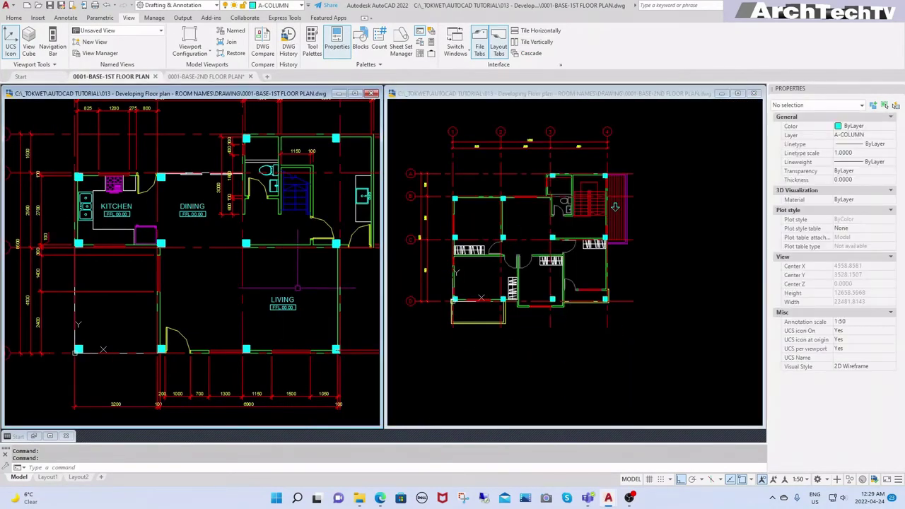
# - Right-drag the LIVING tag into the 2nd floor plan and choose Copy Here
pyautogui.moveTo(282, 309); pyautogui.dragTo(232, 290, button='middle')
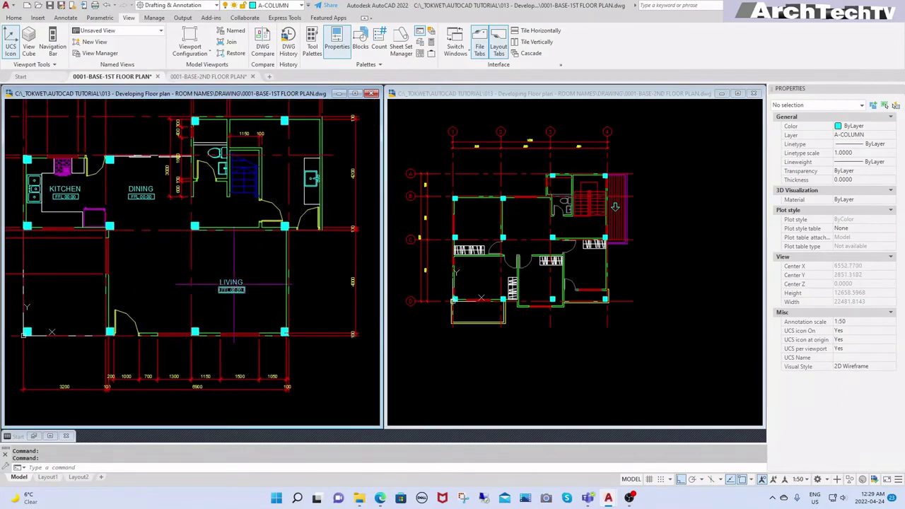
pyautogui.click(232, 290)
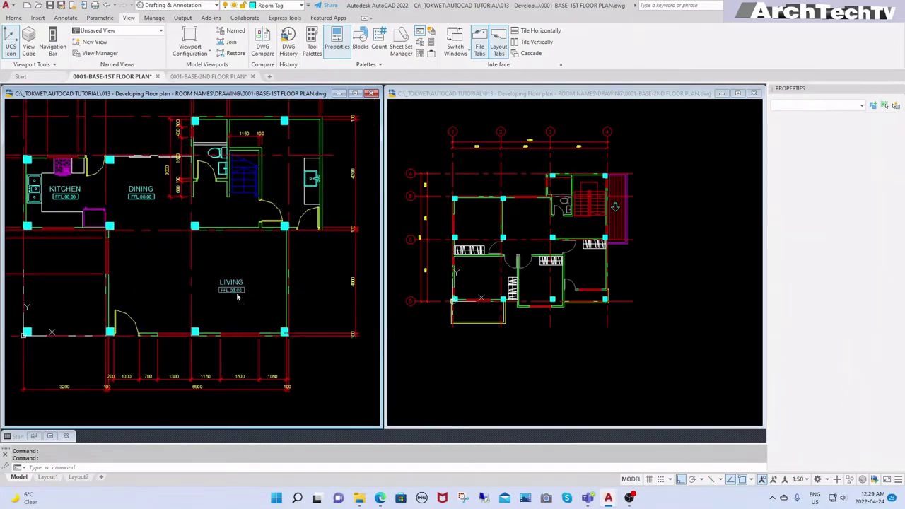
pyautogui.moveTo(232, 290)
pyautogui.mouseDown()
pyautogui.moveTo(239, 283)
pyautogui.moveTo(481, 287)
pyautogui.mouseUp()
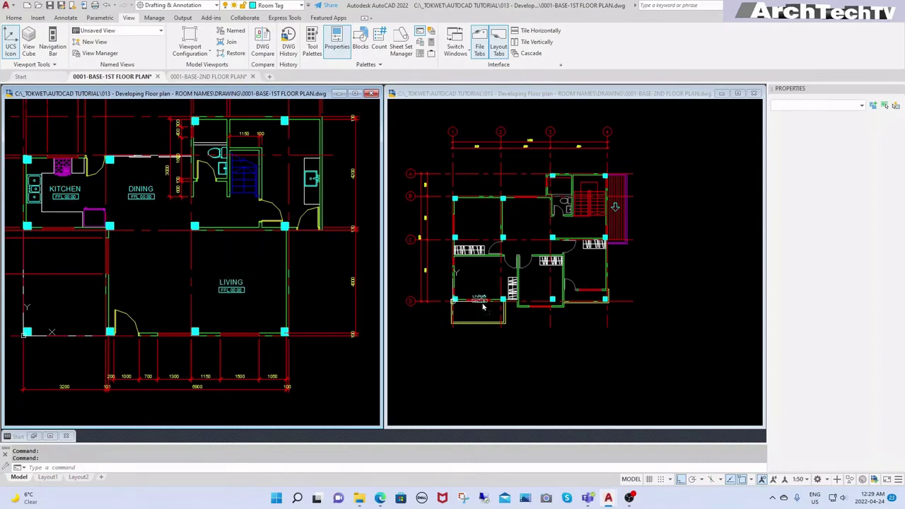
pyautogui.moveTo(572, 236); pyautogui.dragTo(585, 258)
pyautogui.moveTo(479, 230); pyautogui.dragTo(478, 228, button='right')
pyautogui.click(503, 237)
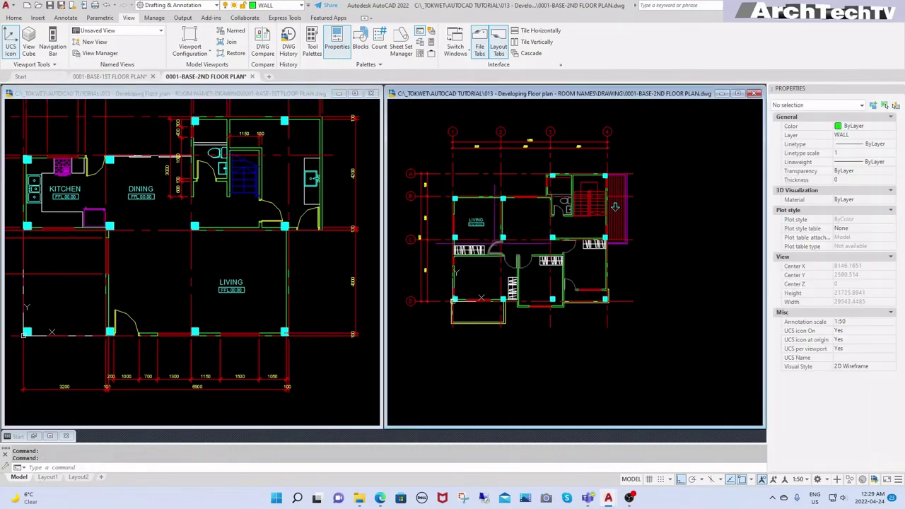
pyautogui.scroll(4, 461, 219)
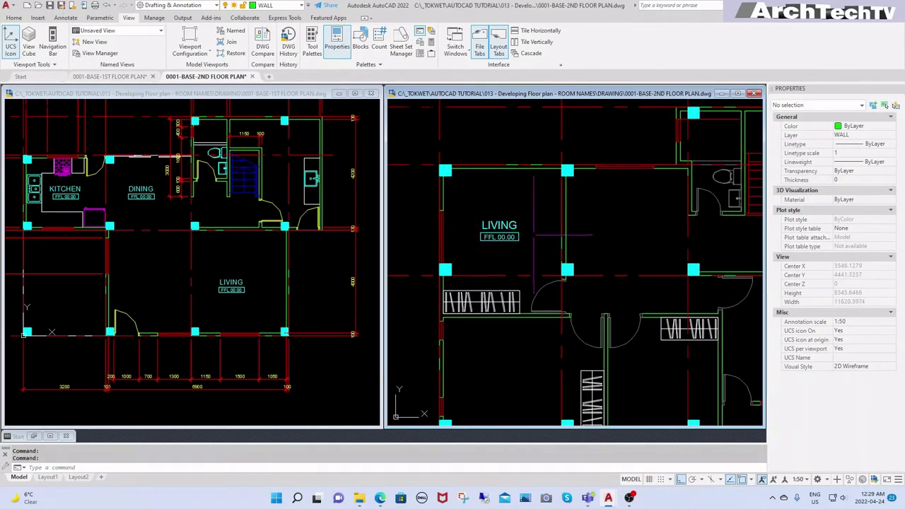
# - Set the second-floor tag's names to BEDROOM and 1, with level FFL 3.150
pyautogui.doubleClick(498, 232)
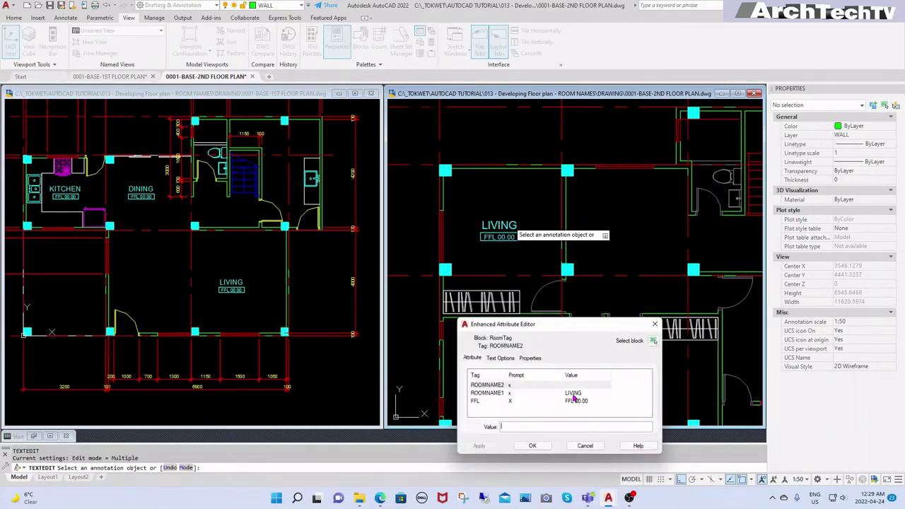
pyautogui.click(547, 427)
pyautogui.write('BEDR')
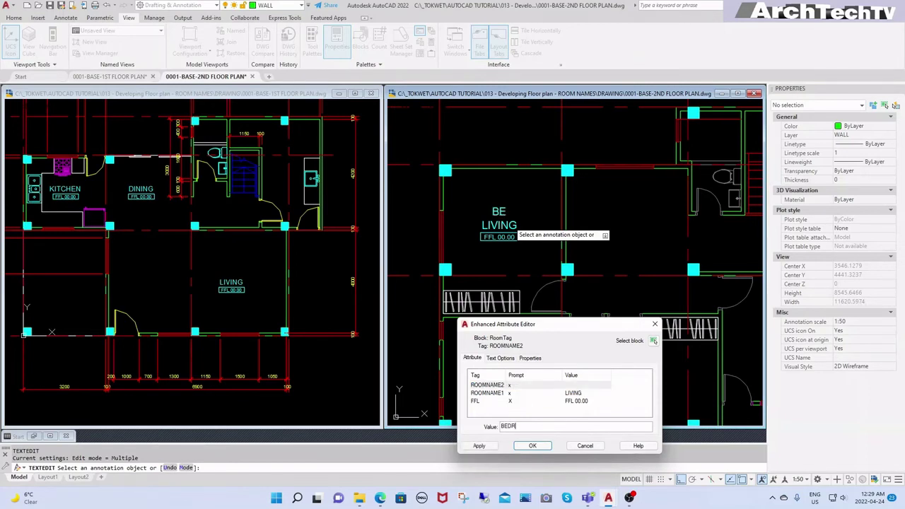
pyautogui.write('O')
pyautogui.write('OM 1')
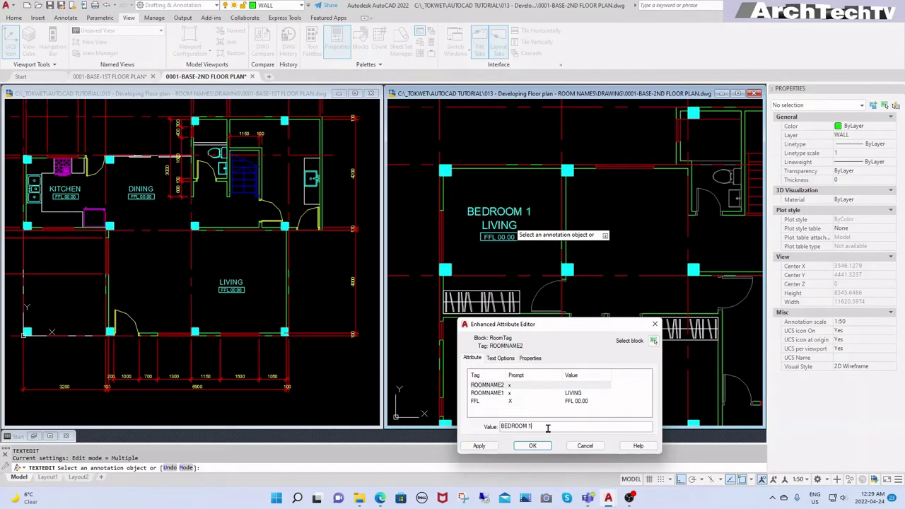
pyautogui.press('BackSpace')
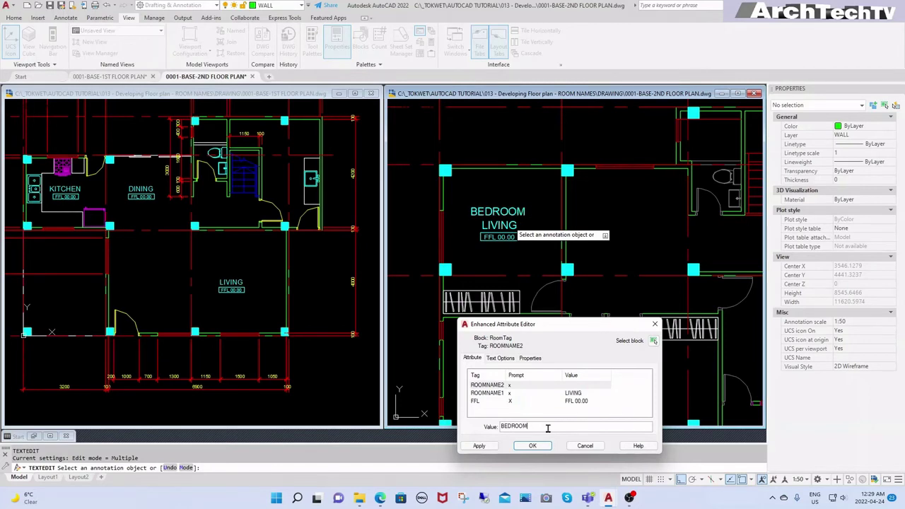
pyautogui.click(570, 393)
pyautogui.write('1')
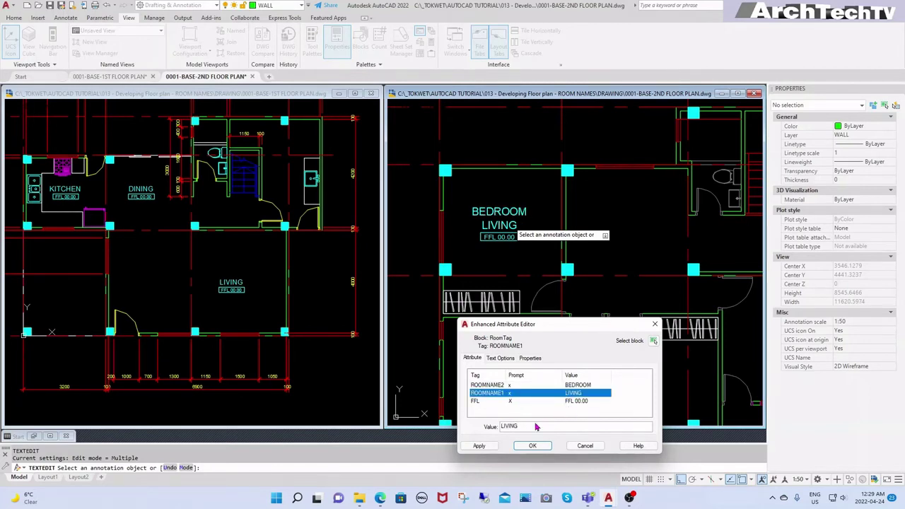
pyautogui.click(585, 403)
pyautogui.click(539, 426)
pyautogui.write('FFL 3.150')
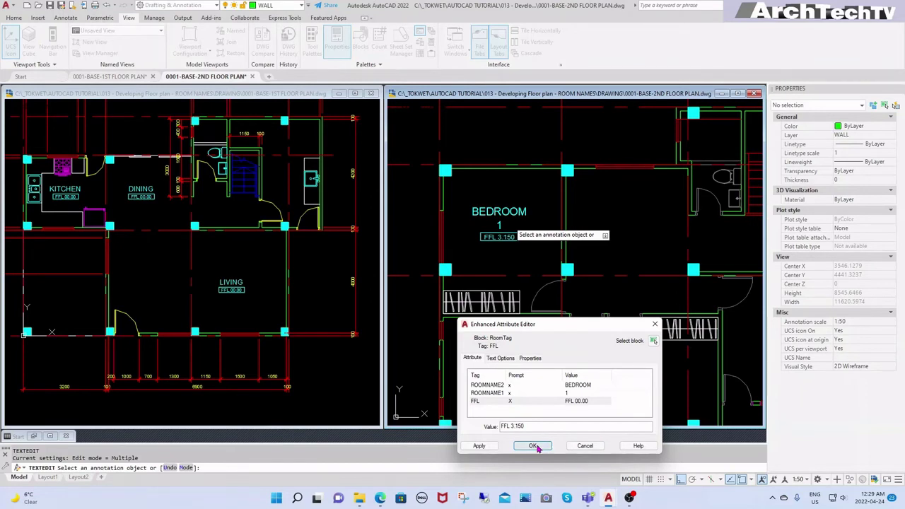
pyautogui.click(533, 446)
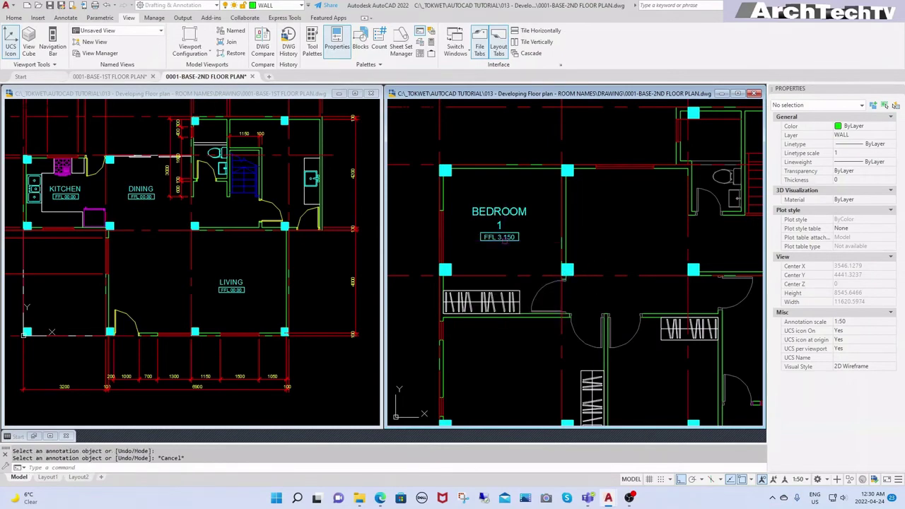
# - Pan and zoom the second-floor plan to bring the BEDROOM 1 tag into view
pyautogui.press('Escape')
pyautogui.moveTo(517, 260); pyautogui.dragTo(489, 247, button='middle')
pyautogui.press('Escape')
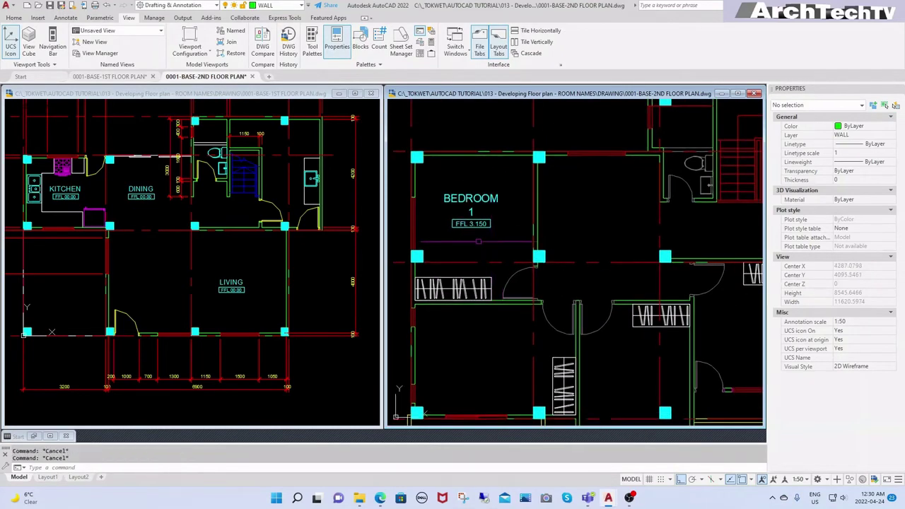
pyautogui.scroll(1, 491, 243)
pyautogui.scroll(-1, 491, 243)
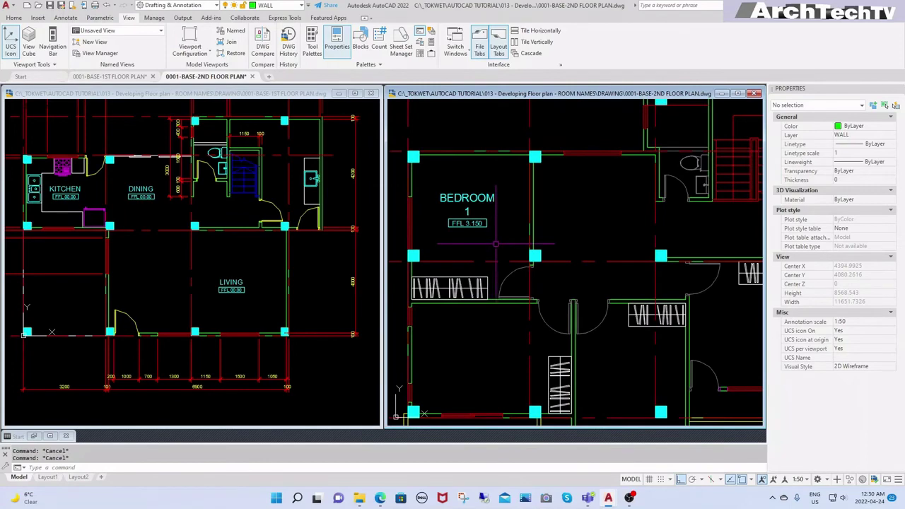
pyautogui.scroll(2, 471, 231)
pyautogui.scroll(1, 473, 227)
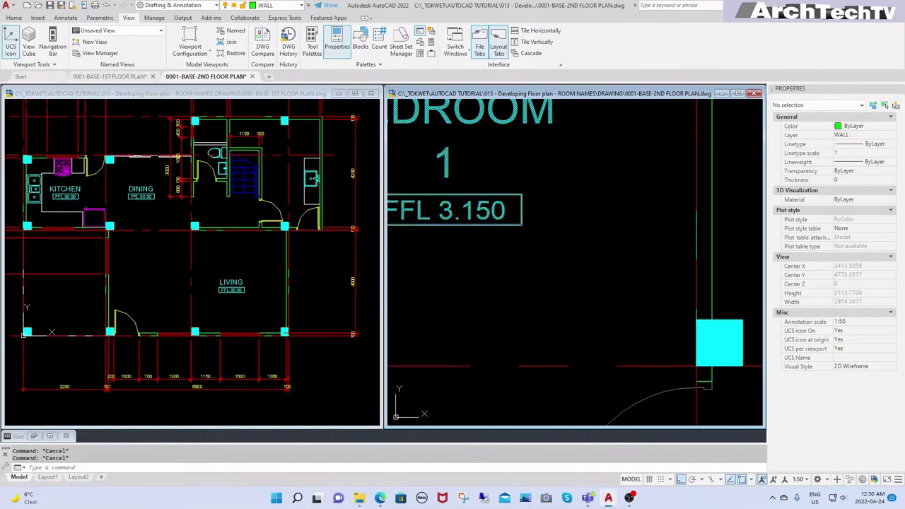
# - Remove the decimal point from BEDROOM 1's level so it reads FFL 3150
pyautogui.press('Return')
pyautogui.click(485, 220)
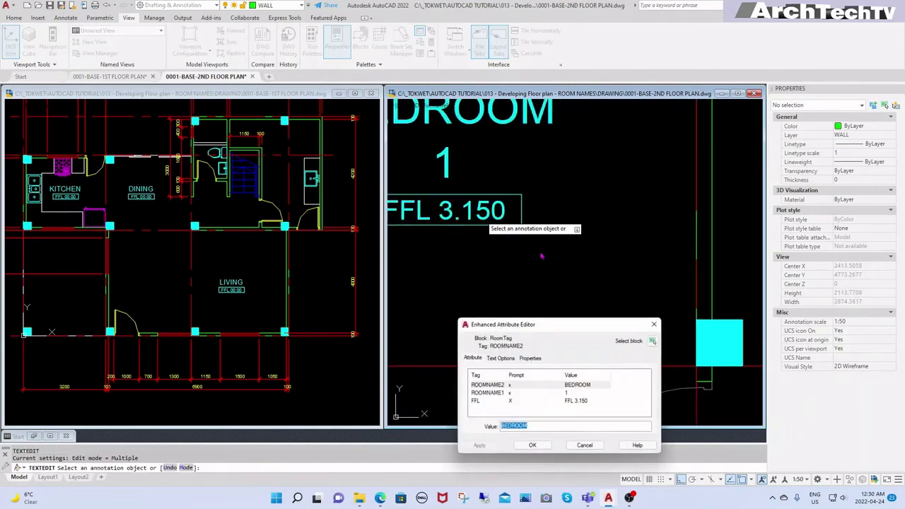
pyautogui.click(581, 403)
pyautogui.click(524, 427)
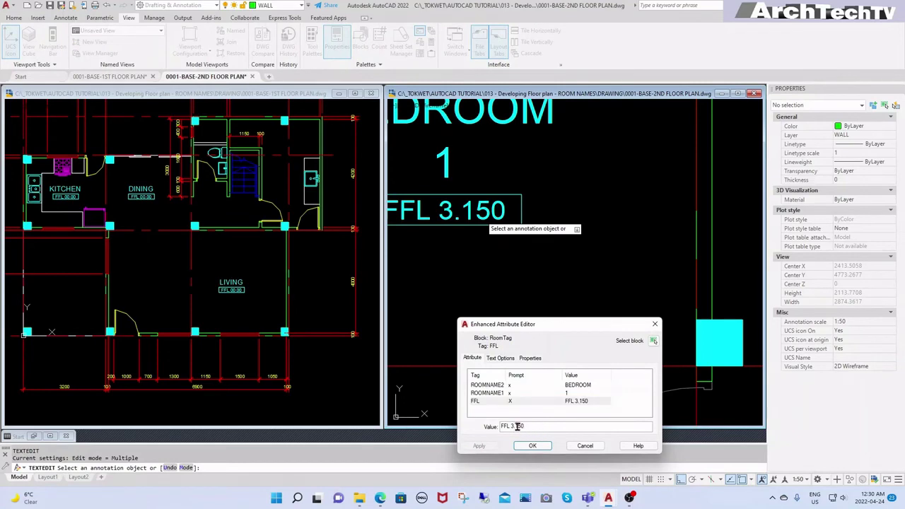
pyautogui.click(523, 449)
pyautogui.press('BackSpace')
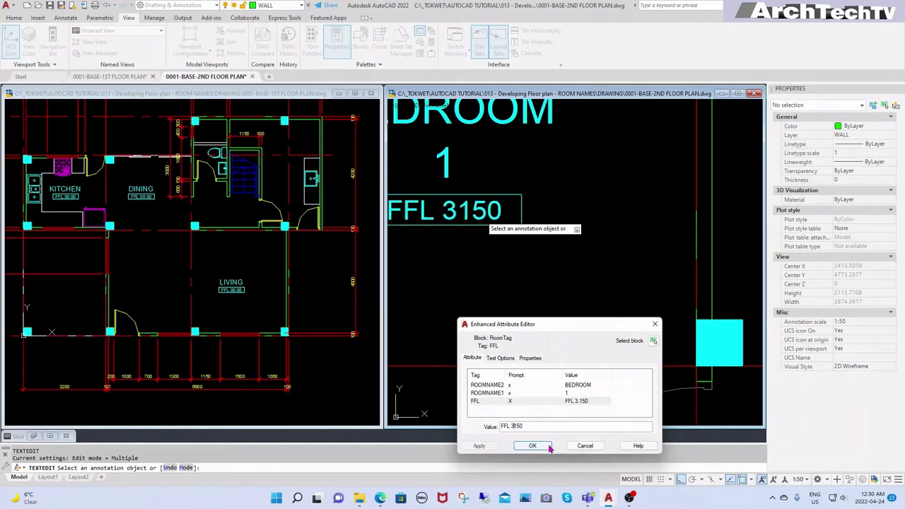
pyautogui.click(532, 445)
# - Glance at the first-floor drawing, then return to the second-floor plan
pyautogui.scroll(-5, 555, 247)
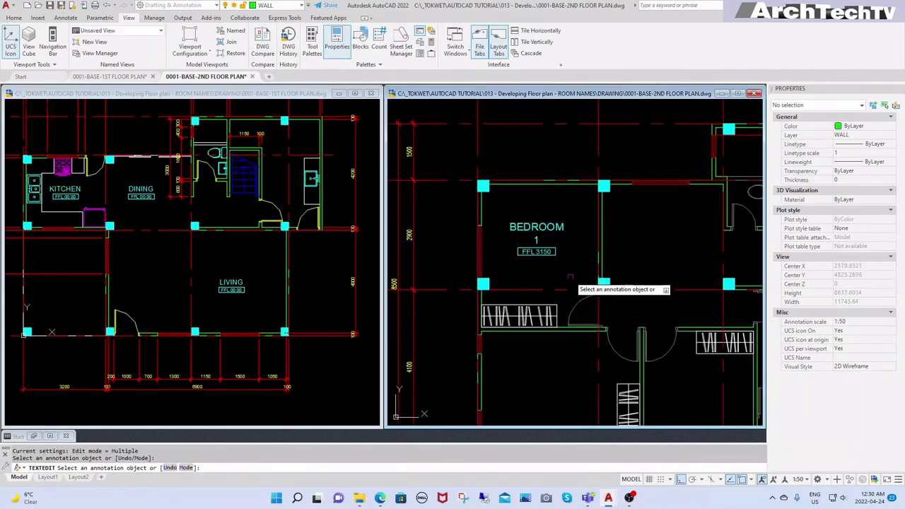
pyautogui.press('Escape')
pyautogui.hotkey('ctrl', 'Tab')
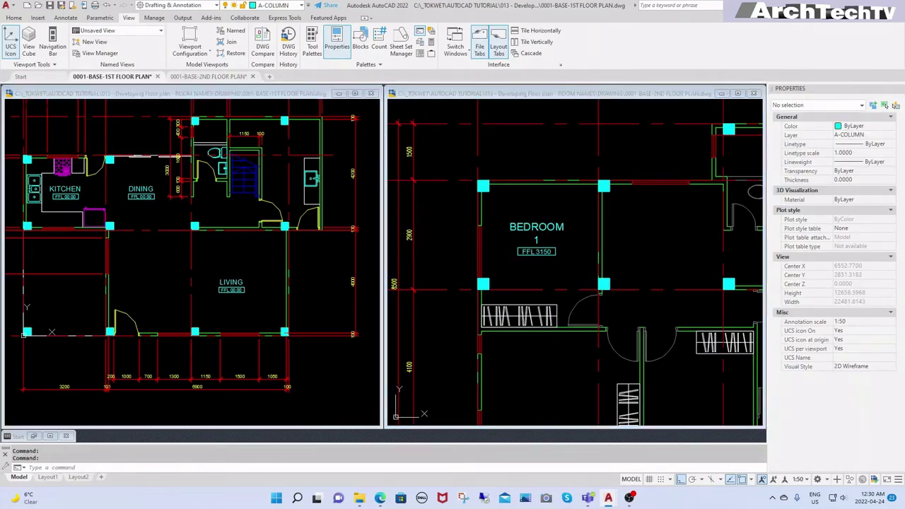
pyautogui.hotkey('ctrl', 'Tab')
pyautogui.scroll(2, 530, 256)
pyautogui.press('Escape')
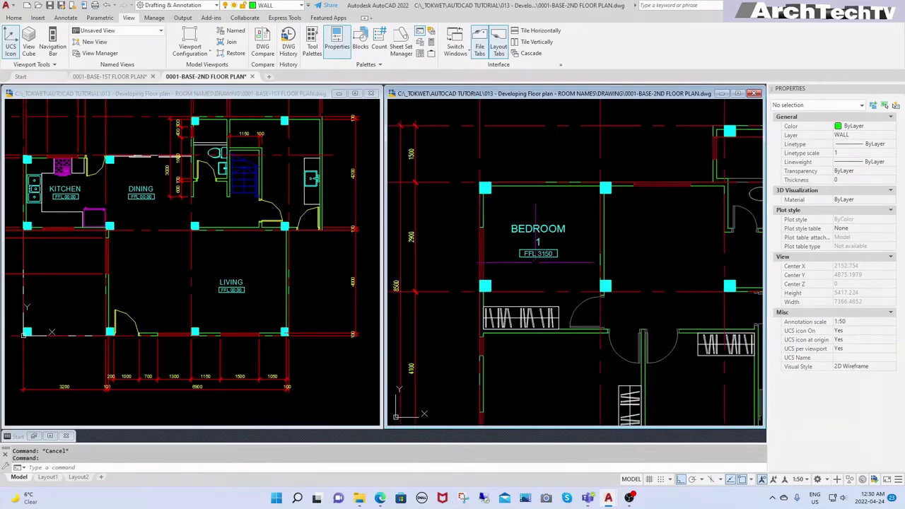
pyautogui.scroll(-2, 535, 257)
pyautogui.scroll(2, 551, 261)
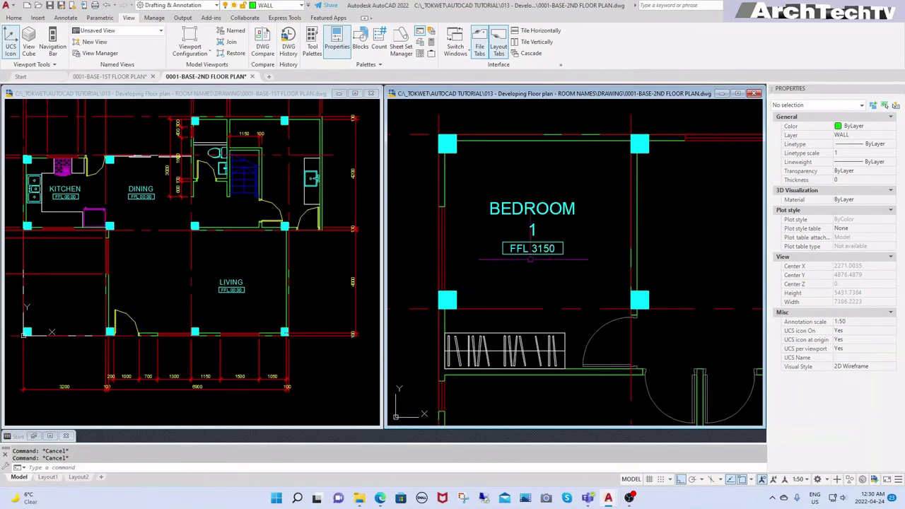
pyautogui.scroll(-2, 503, 256)
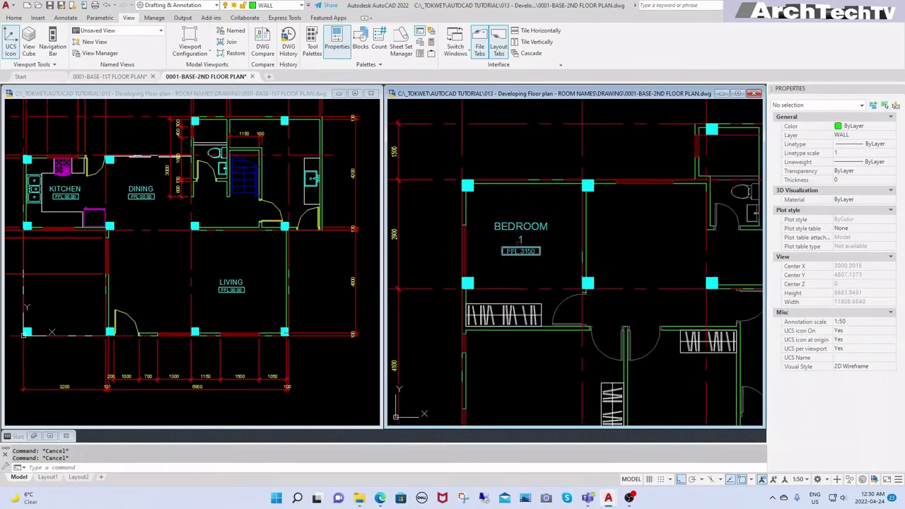
# - Copy the BEDROOM 1 tag with CO into the neighbouring room
pyautogui.click(520, 249)
pyautogui.write('co')
pyautogui.press('Return')
pyautogui.click(538, 244)
pyautogui.scroll(-3, 503, 215)
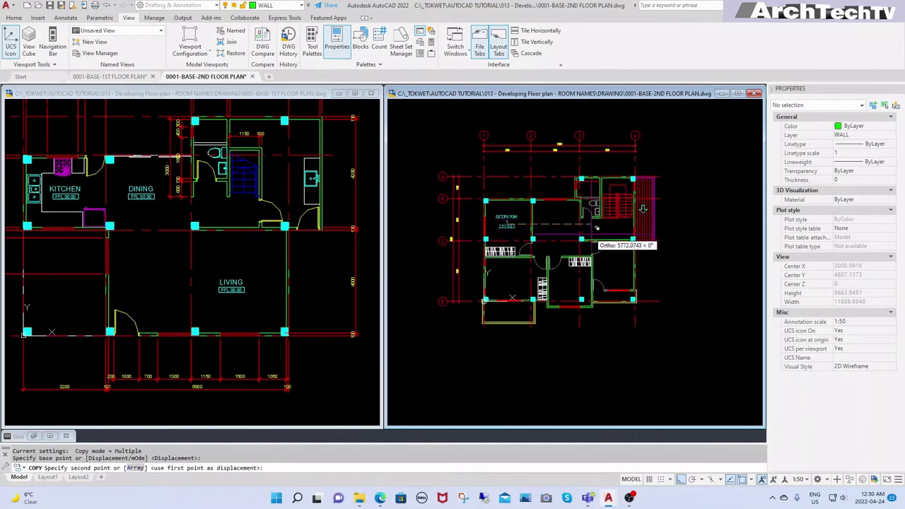
pyautogui.scroll(3, 562, 222)
pyautogui.click(562, 222)
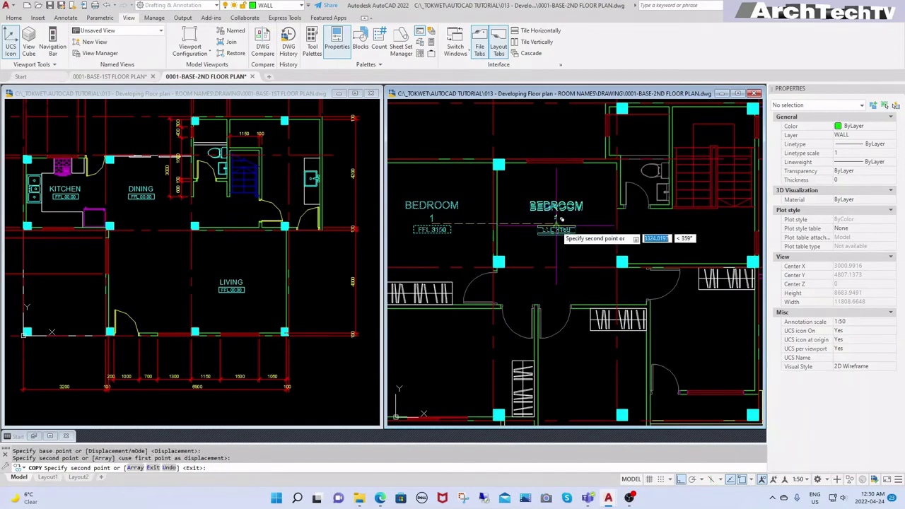
pyautogui.press('Escape')
# - Relabel the copied tag's name lines to COMMON and AREA
pyautogui.doubleClick(562, 212)
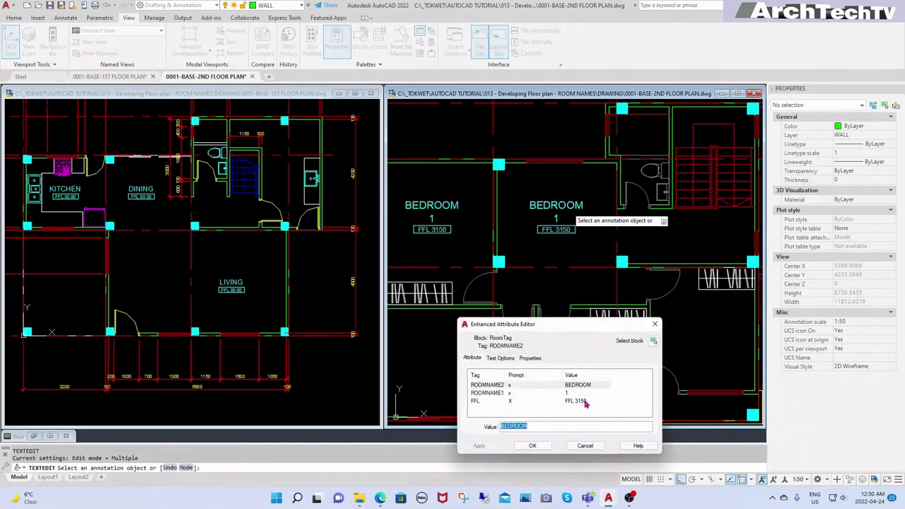
pyautogui.write('COMM')
pyautogui.write('O')
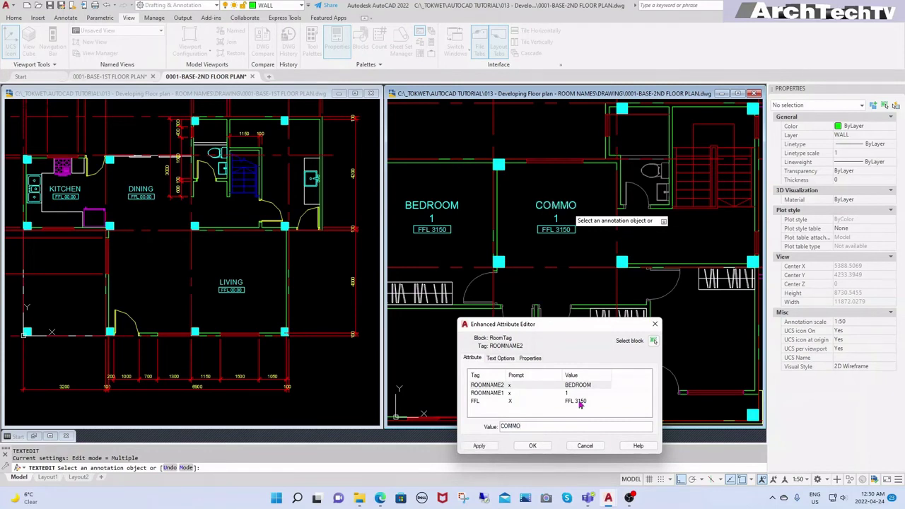
pyautogui.write('N')
pyautogui.click(566, 394)
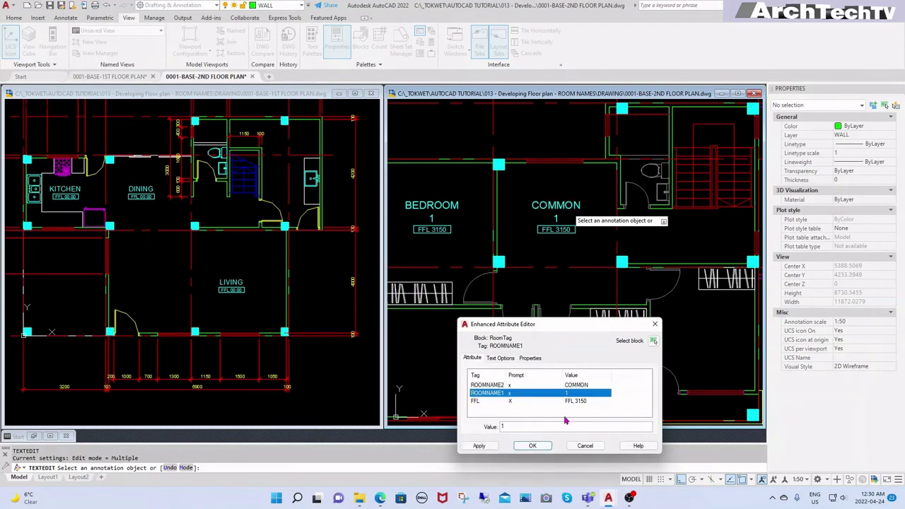
pyautogui.click(541, 425)
pyautogui.write('ARE')
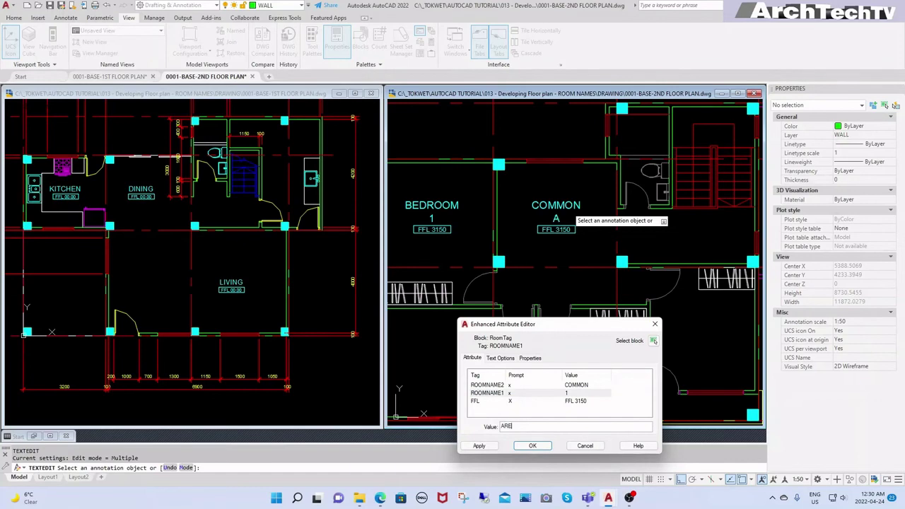
pyautogui.write('A')
pyautogui.click(545, 450)
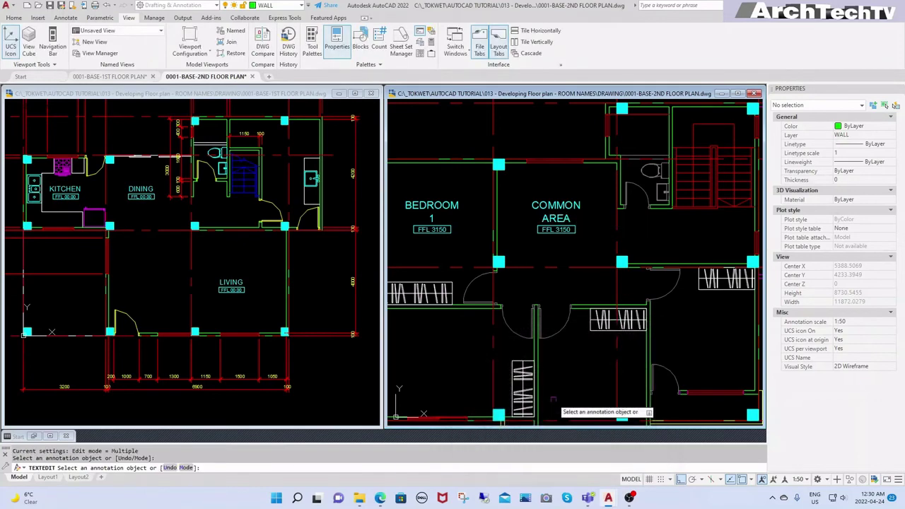
pyautogui.press('Escape')
pyautogui.scroll(-4, 650, 187)
pyautogui.scroll(2, 556, 218)
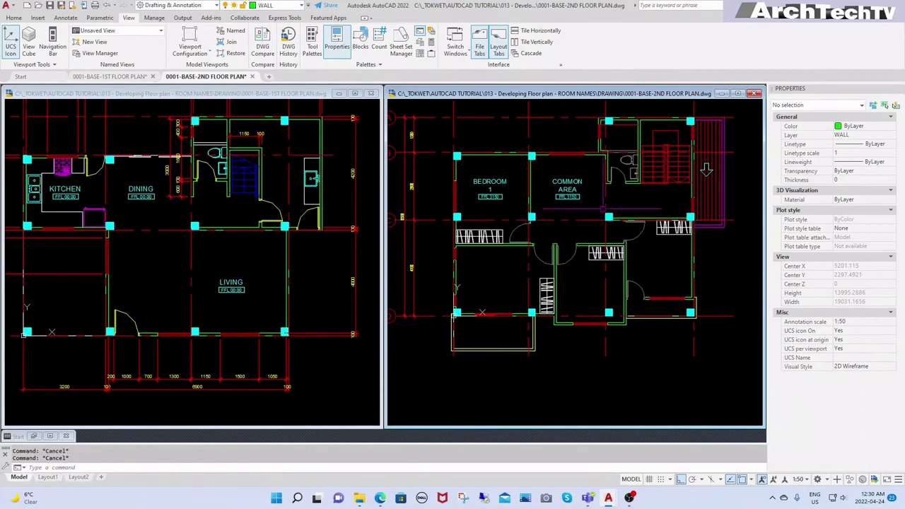
# - Copy the BEDROOM 1 tag into the lower bedroom
pyautogui.scroll(-2, 479, 255)
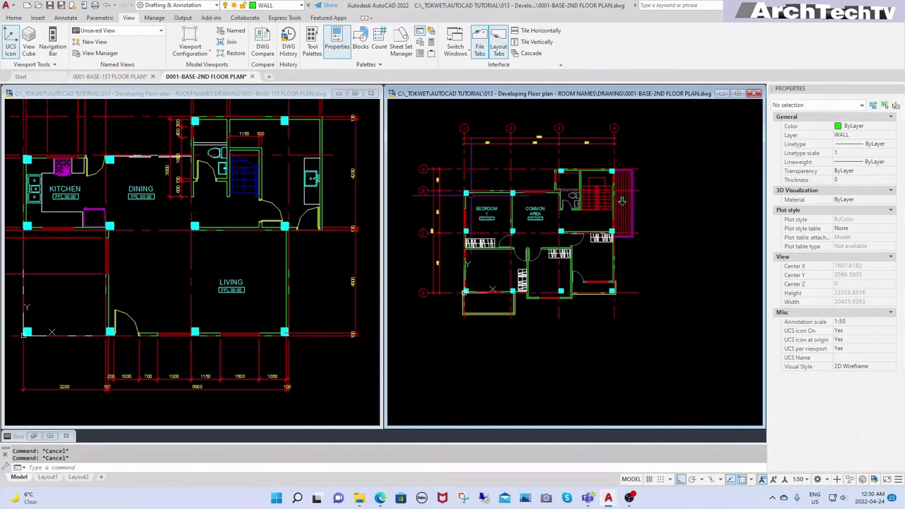
pyautogui.scroll(3, 482, 196)
pyautogui.write('co')
pyautogui.press('Return')
pyautogui.click(494, 251)
pyautogui.press('Return')
pyautogui.click(493, 241)
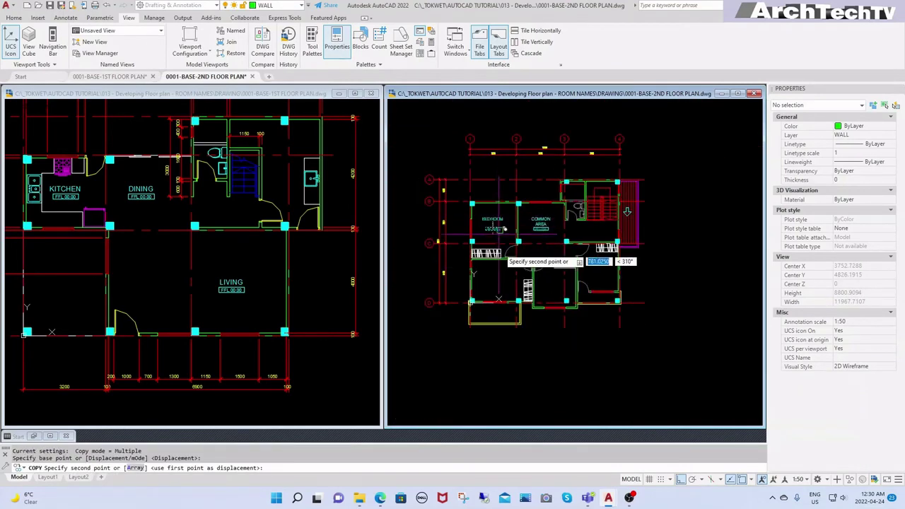
pyautogui.scroll(-4, 490, 215)
pyautogui.click(498, 299)
pyautogui.scroll(2, 495, 290)
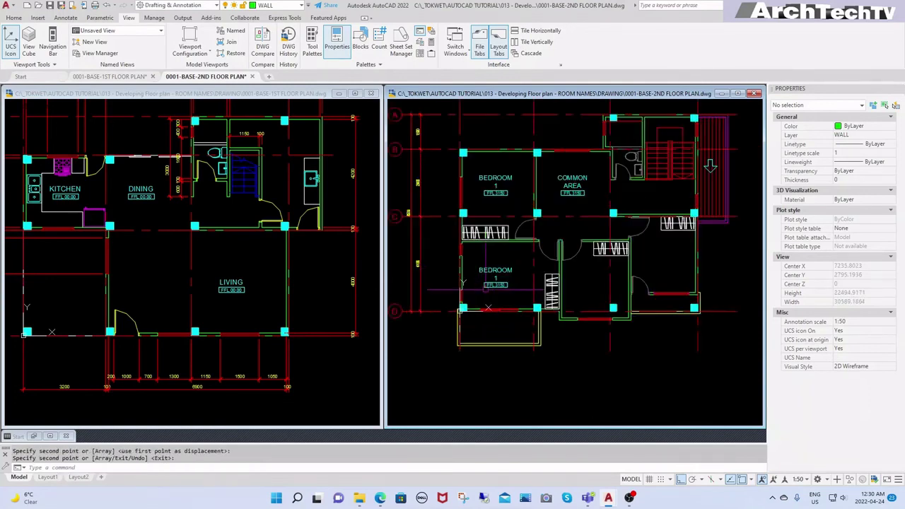
pyautogui.scroll(2, 495, 290)
# - Change the new tag's room number to 2, making it BEDROOM 2
pyautogui.write('ed')
pyautogui.press('Return')
pyautogui.click(503, 273)
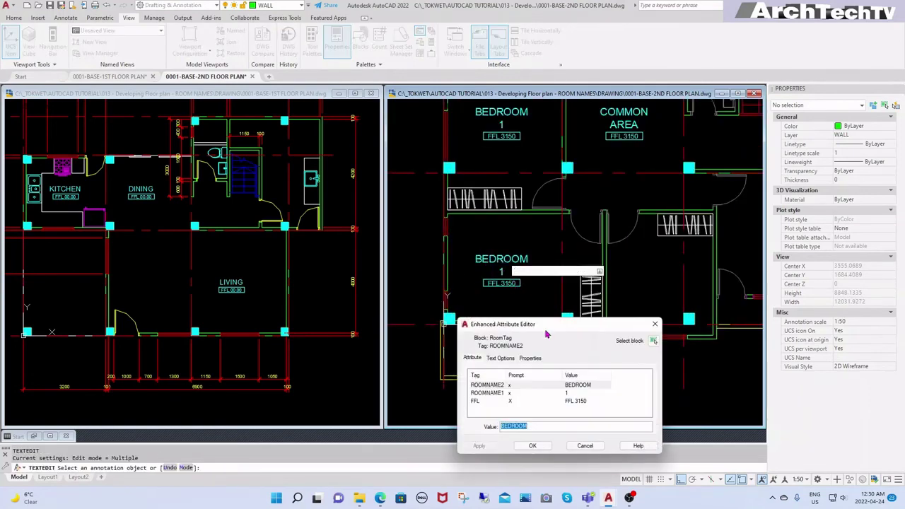
pyautogui.click(572, 393)
pyautogui.doubleClick(532, 426)
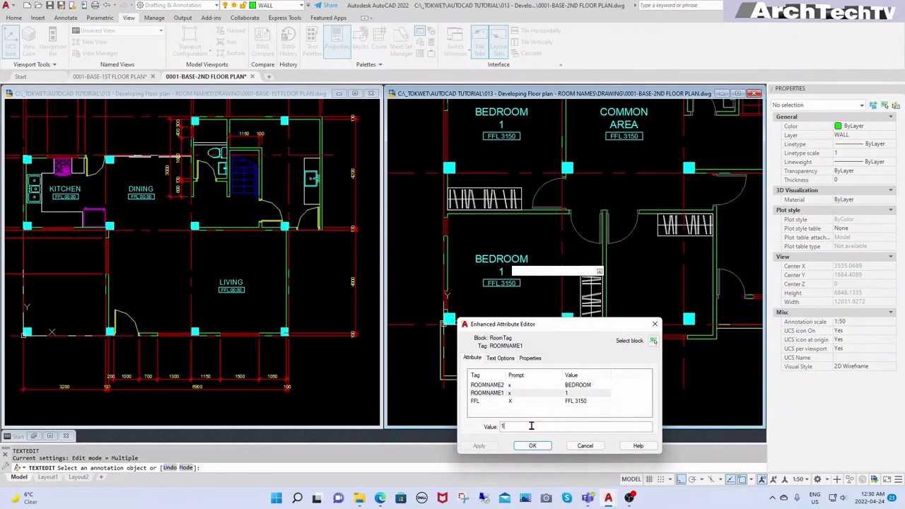
pyautogui.click(532, 444)
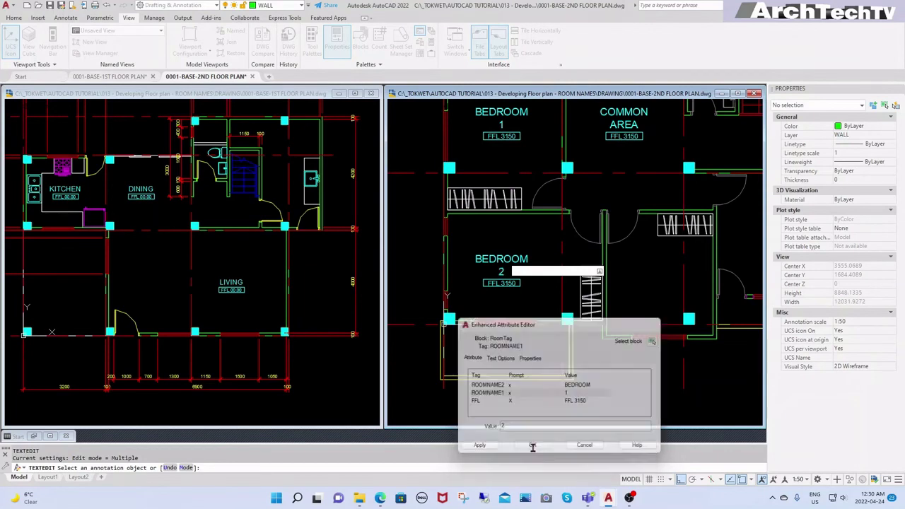
pyautogui.press('Escape')
# - Copy the BEDROOM 2 tag down into the balcony
pyautogui.write('c')
pyautogui.press('Return')
pyautogui.click(509, 284)
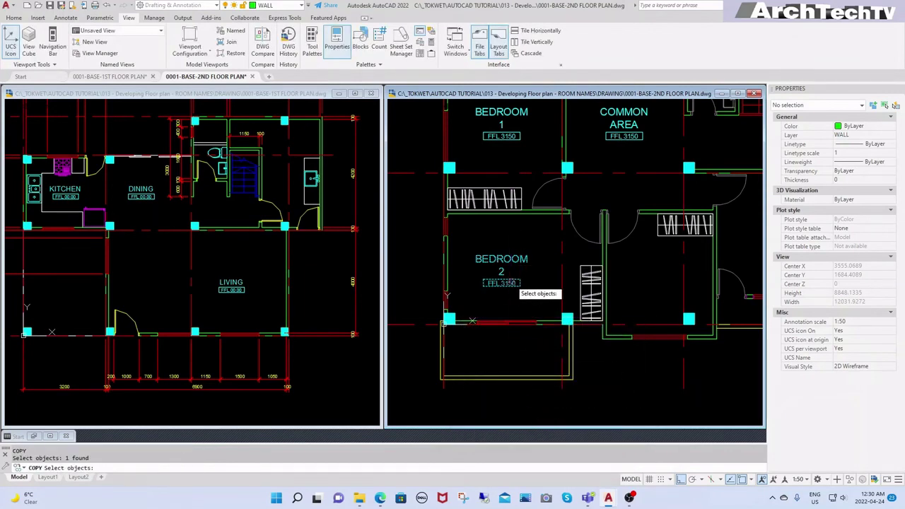
pyautogui.press('Return')
pyautogui.click(513, 284)
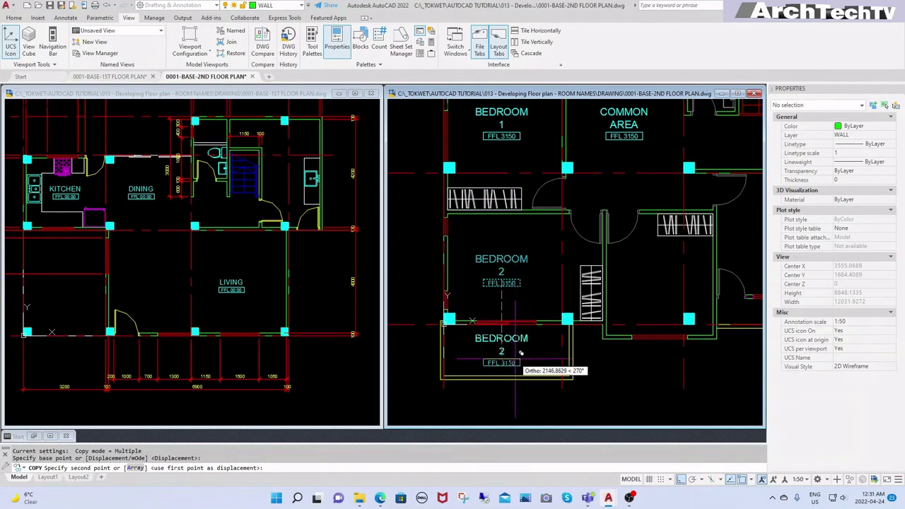
pyautogui.click(520, 355)
pyautogui.press('Escape')
# - Edit the balcony tag to read BALCONY with level FFL 3050
pyautogui.doubleClick(522, 349)
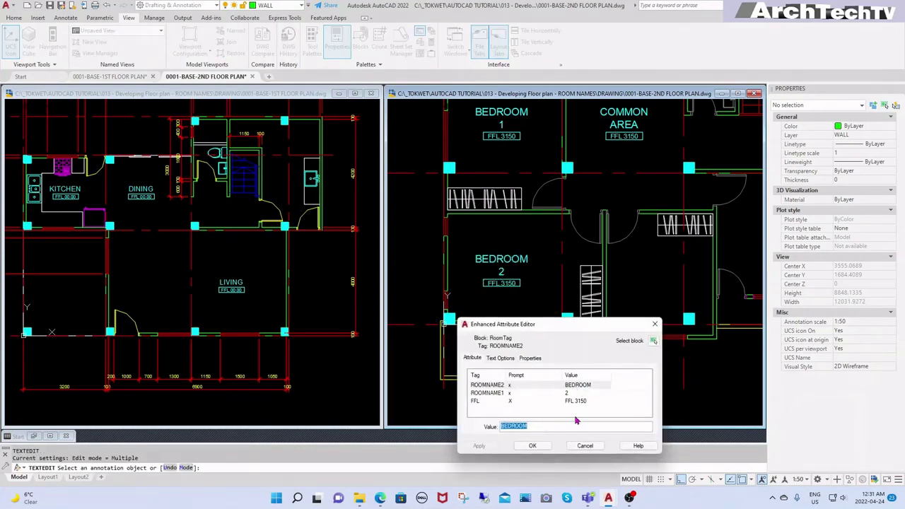
pyautogui.click(570, 393)
pyautogui.doubleClick(531, 426)
pyautogui.write('BALCONY')
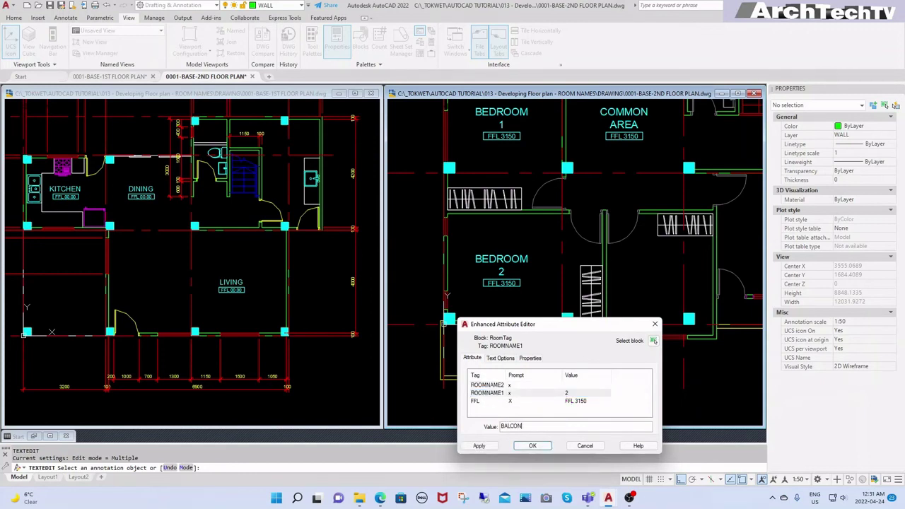
pyautogui.click(584, 405)
pyautogui.click(535, 428)
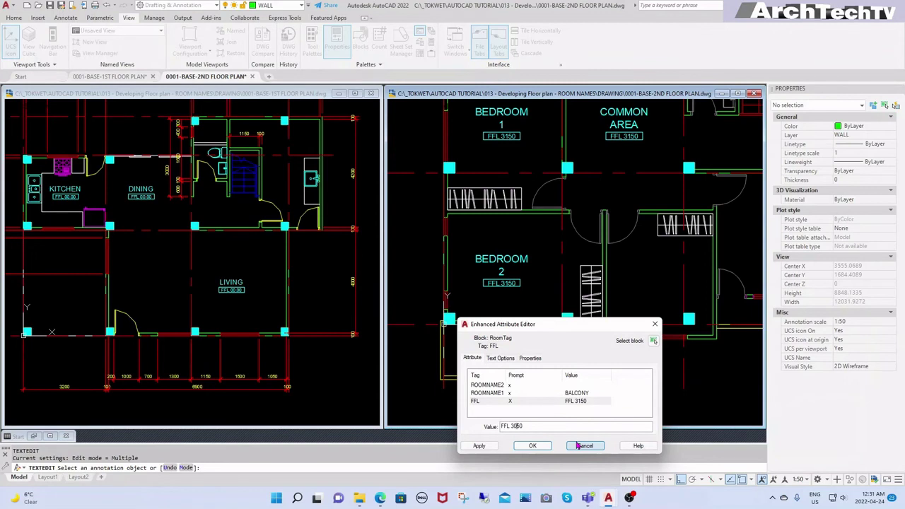
pyautogui.click(539, 446)
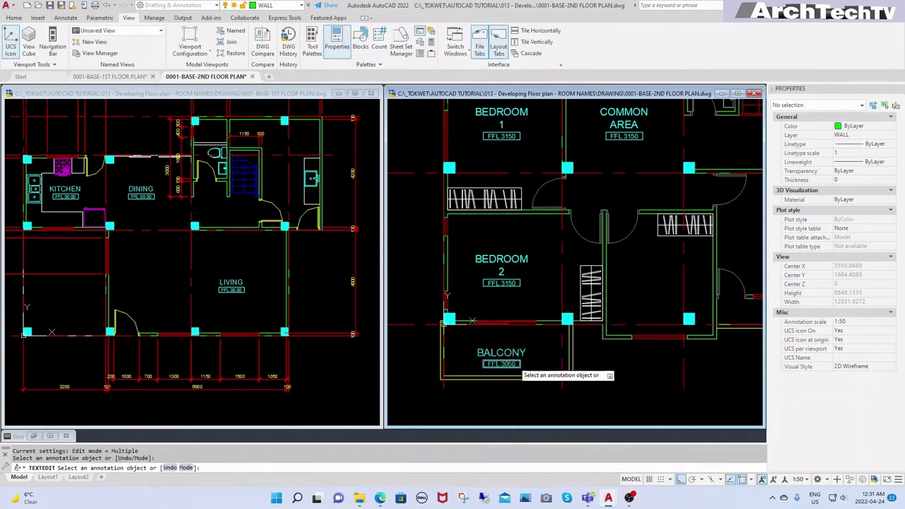
pyautogui.press('Escape')
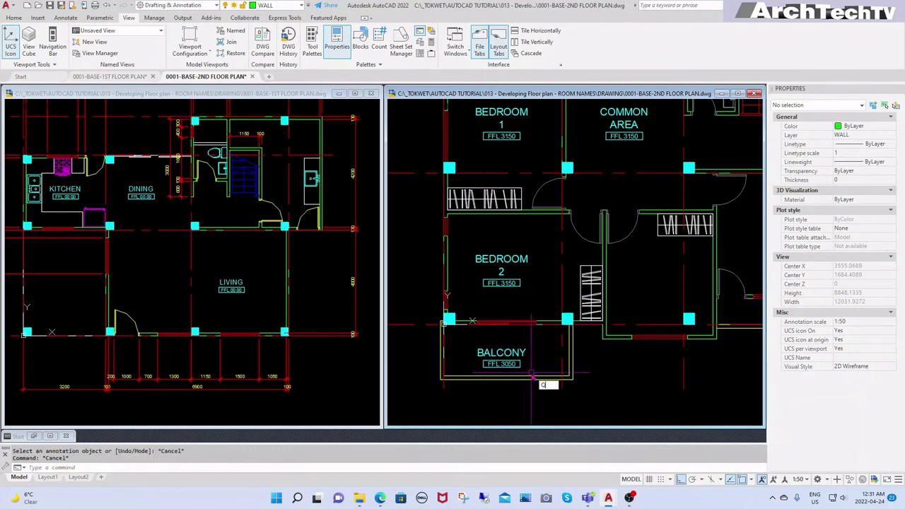
pyautogui.press('Escape')
# - Copy the BEDROOM 2 tag into the room to its right
pyautogui.scroll(-2, 507, 366)
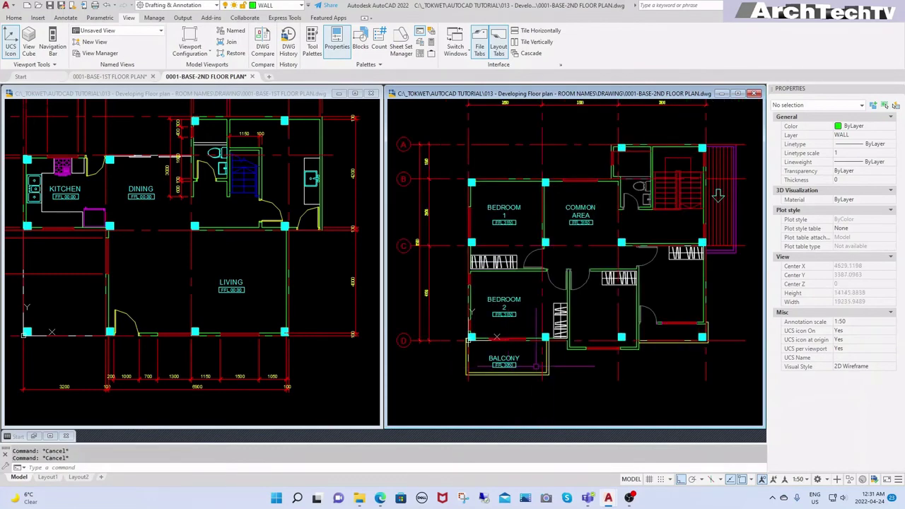
pyautogui.scroll(2, 589, 374)
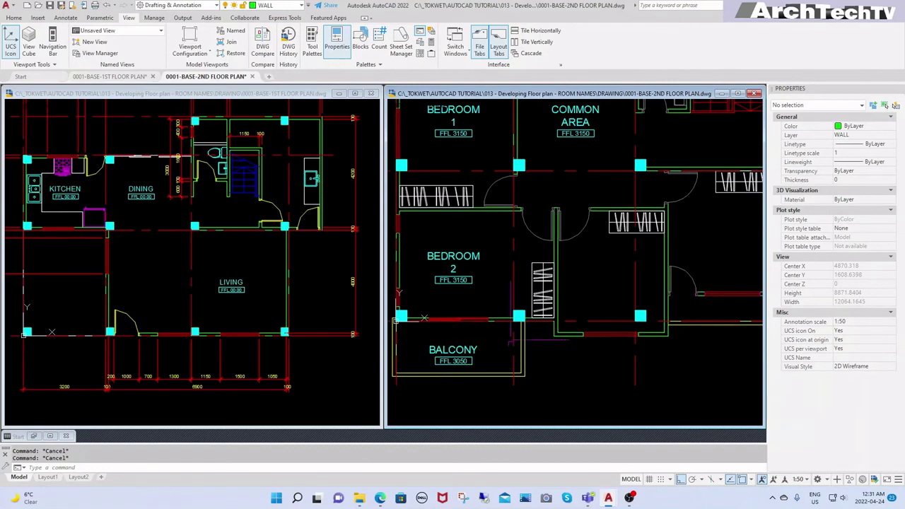
pyautogui.write('c')
pyautogui.press('Return')
pyautogui.click(463, 361)
pyautogui.press('Return')
pyautogui.click(396, 369)
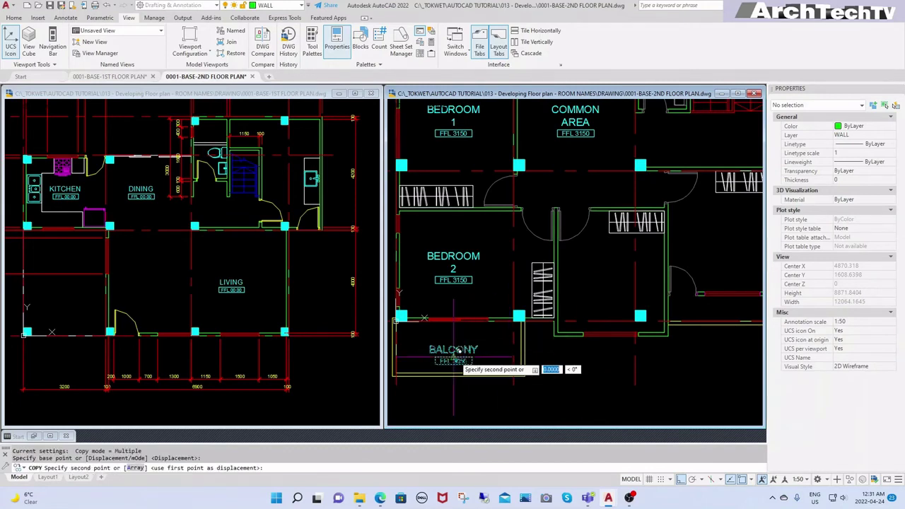
pyautogui.press('Escape')
pyautogui.click(457, 278)
pyautogui.press('Return')
pyautogui.click(461, 264)
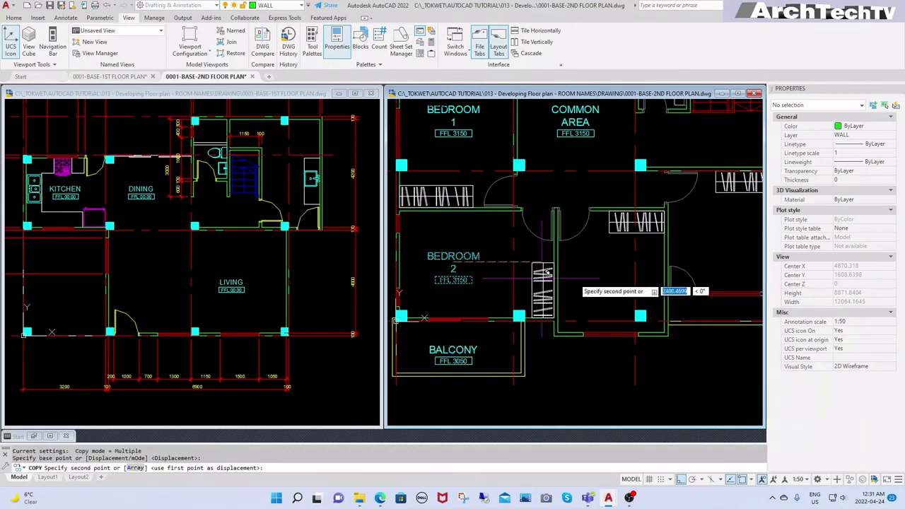
pyautogui.click(617, 273)
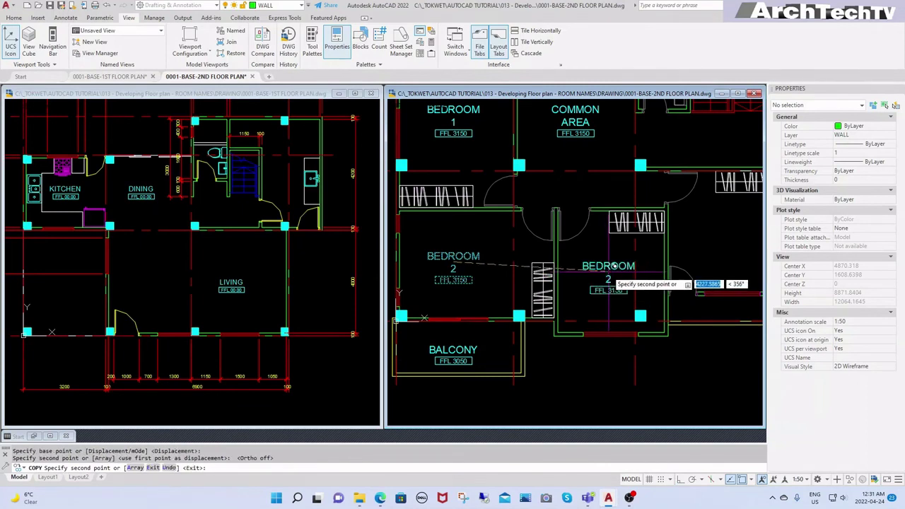
# - Change the copied tag's room number to 3, making it BEDROOM 3
pyautogui.click(401, 44)
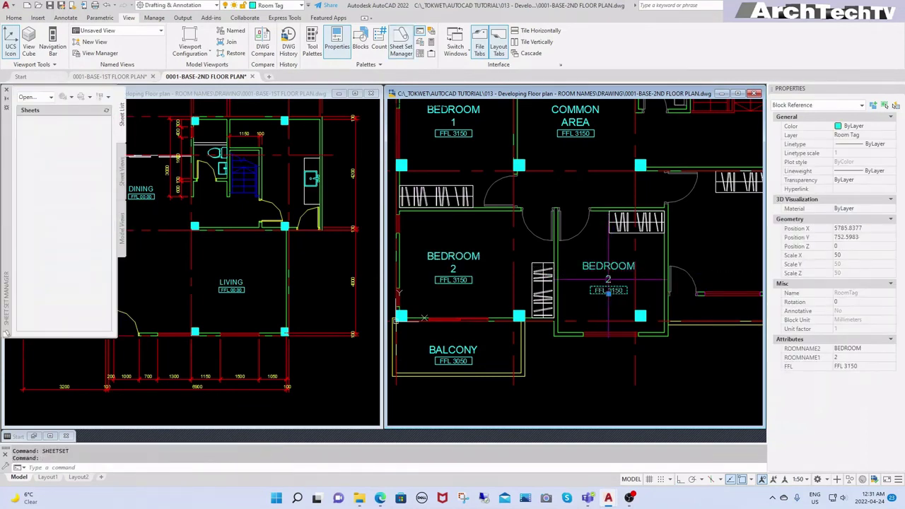
pyautogui.write('ET')
pyautogui.press('Return')
pyautogui.click(612, 289)
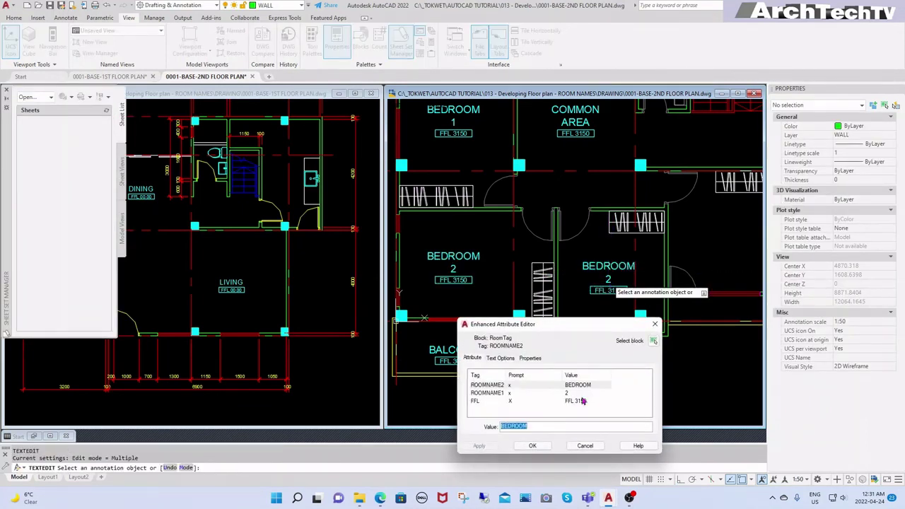
pyautogui.click(568, 393)
pyautogui.click(544, 426)
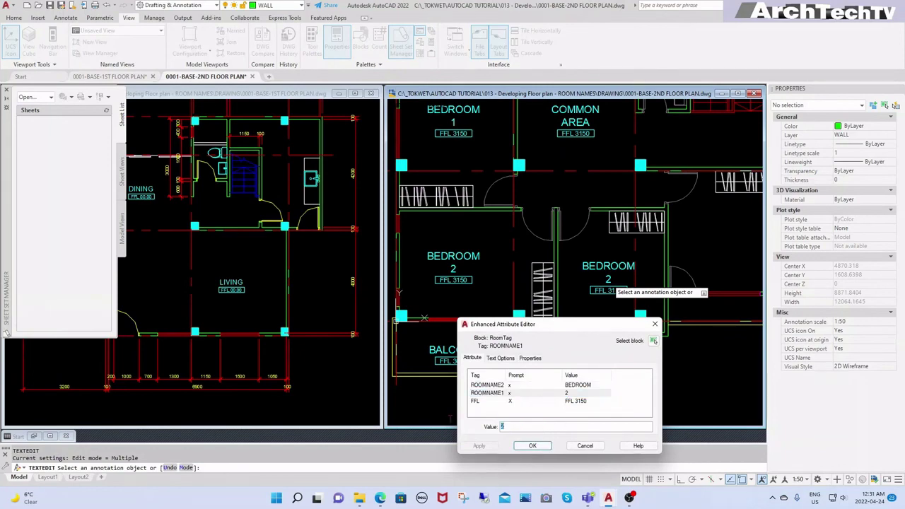
pyautogui.click(533, 446)
pyautogui.press('Escape')
pyautogui.scroll(-2, 464, 291)
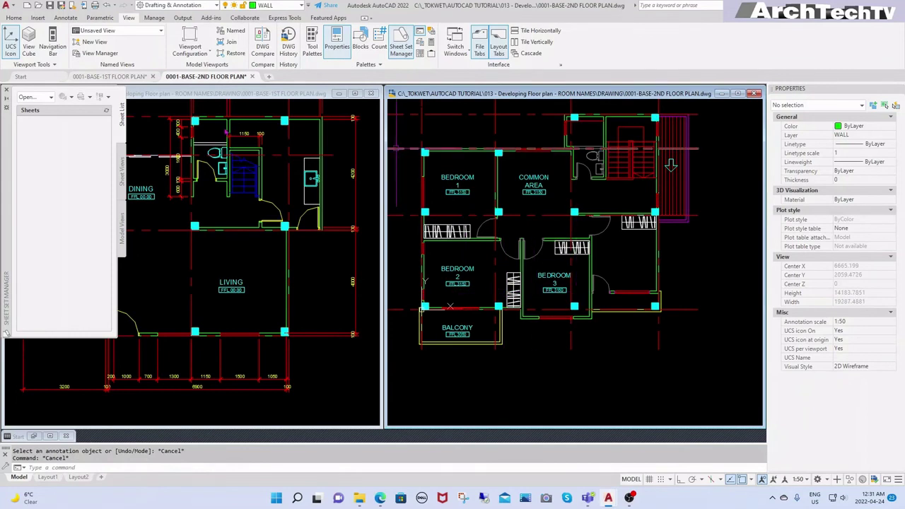
# - Copy the BEDROOM 3 tag onward into the next room to the right
pyautogui.click(6, 93)
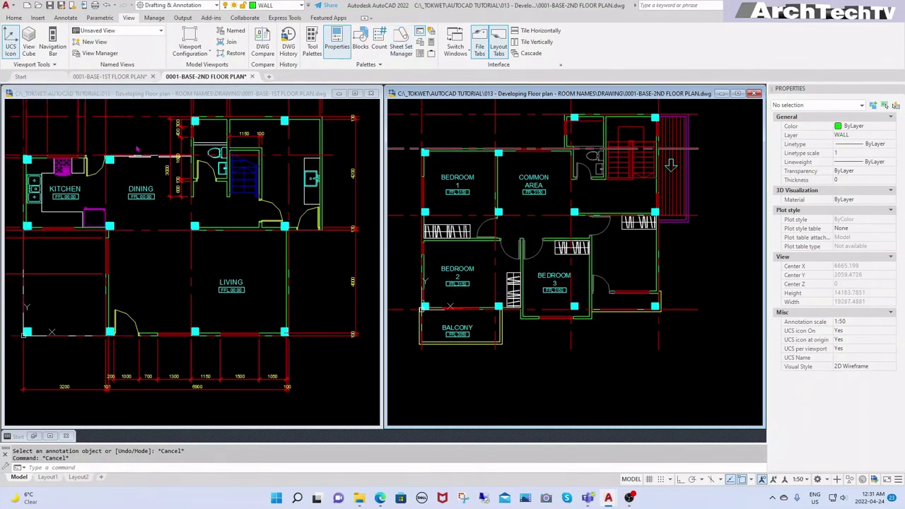
pyautogui.click(554, 275)
pyautogui.write('co')
pyautogui.press('Return')
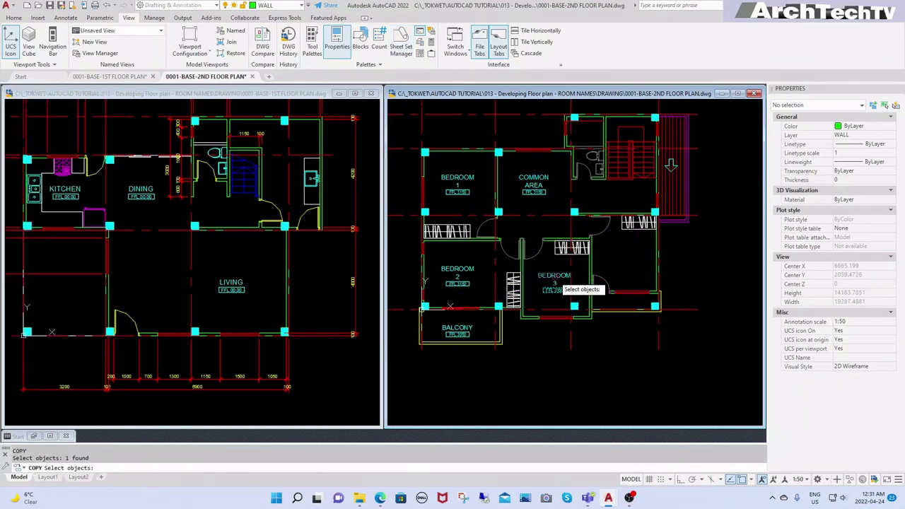
pyautogui.click(556, 281)
pyautogui.scroll(2, 618, 258)
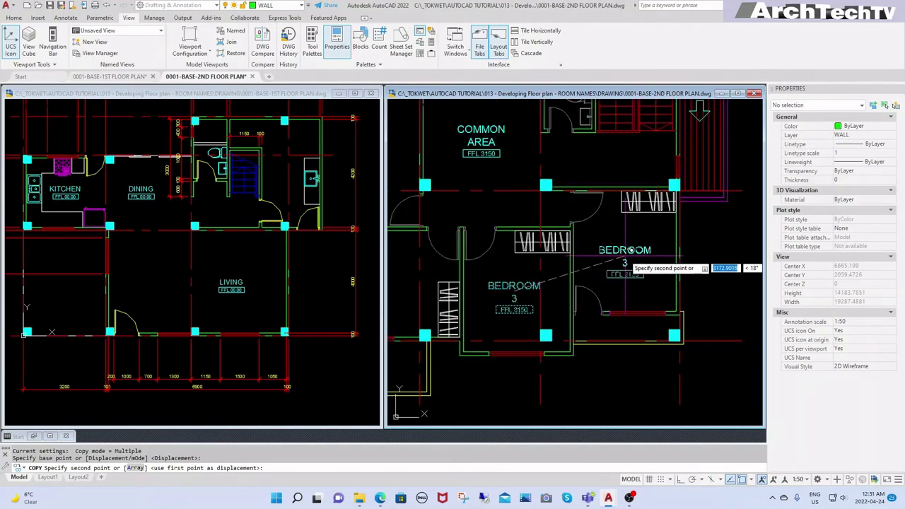
pyautogui.click(634, 260)
pyautogui.press('Escape')
# - Change that copied tag's room number to 4, making it BEDROOM 4
pyautogui.doubleClick(626, 252)
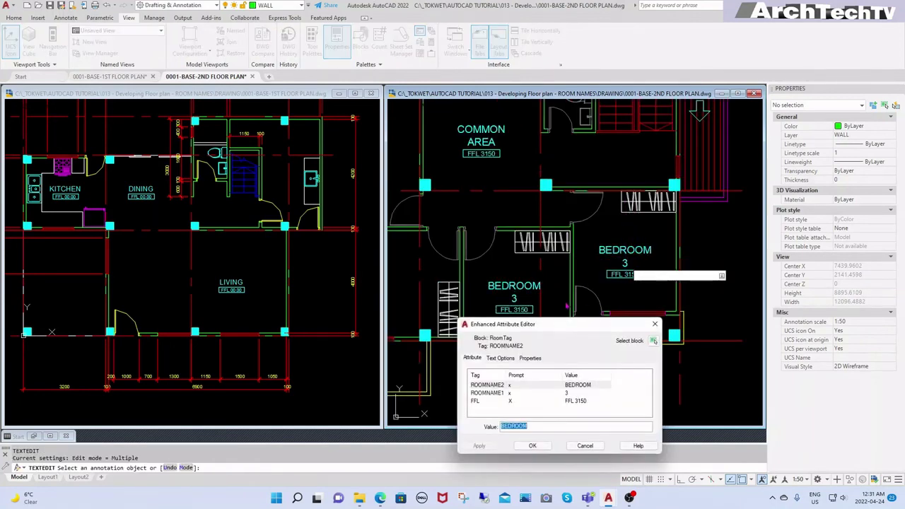
pyautogui.click(565, 393)
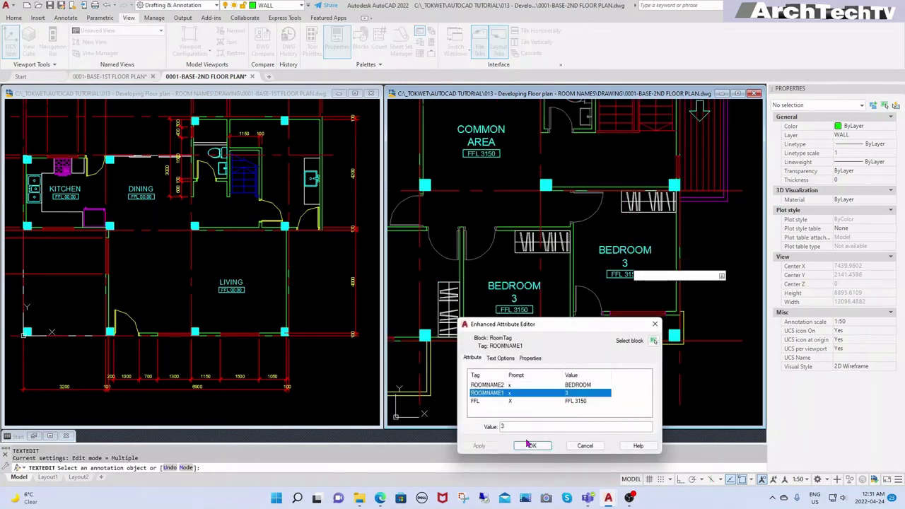
pyautogui.doubleClick(523, 426)
pyautogui.write('4')
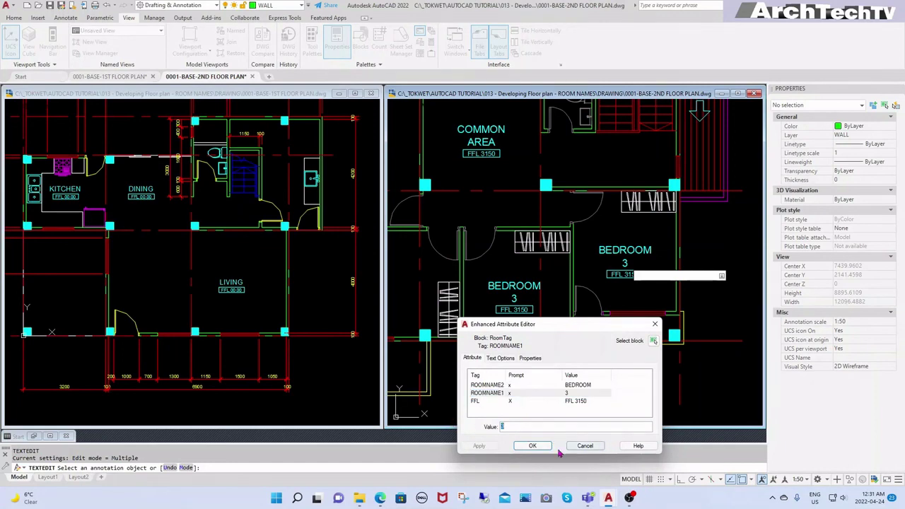
pyautogui.click(532, 446)
pyautogui.scroll(-4, 657, 325)
# - Zoom to extents on the 2nd-floor plan and save the drawing
pyautogui.write('z')
pyautogui.press('Return')
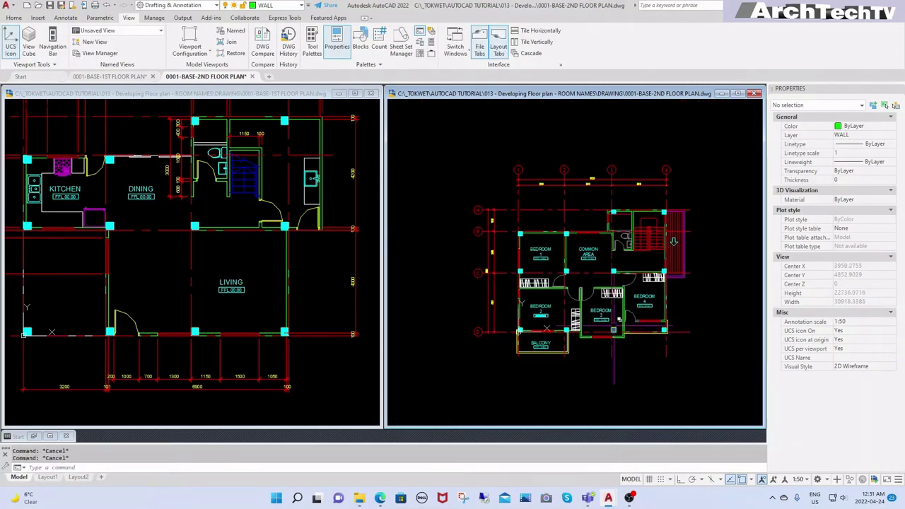
pyautogui.write('e')
pyautogui.press('Return')
pyautogui.press('Escape')
pyautogui.press('Escape')
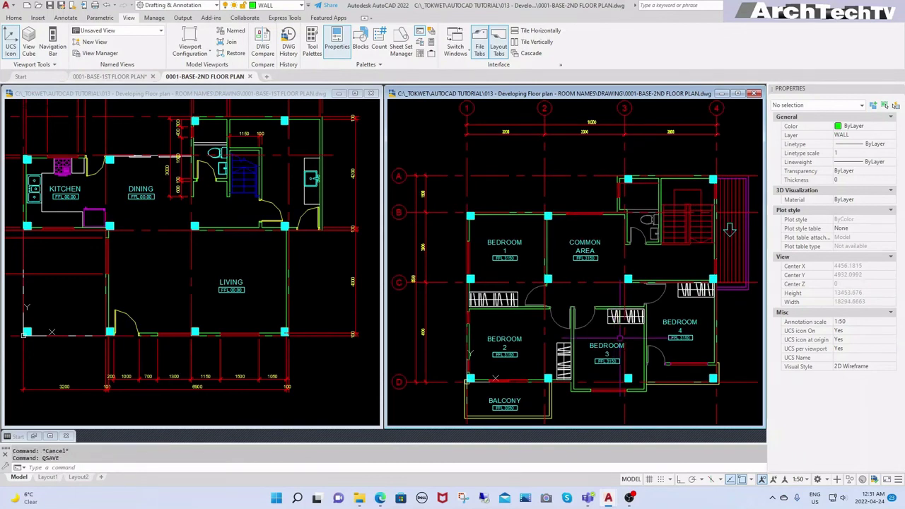
# - Switch to the 1st-floor drawing, then back to the 2nd-floor drawing
pyautogui.click(311, 302)
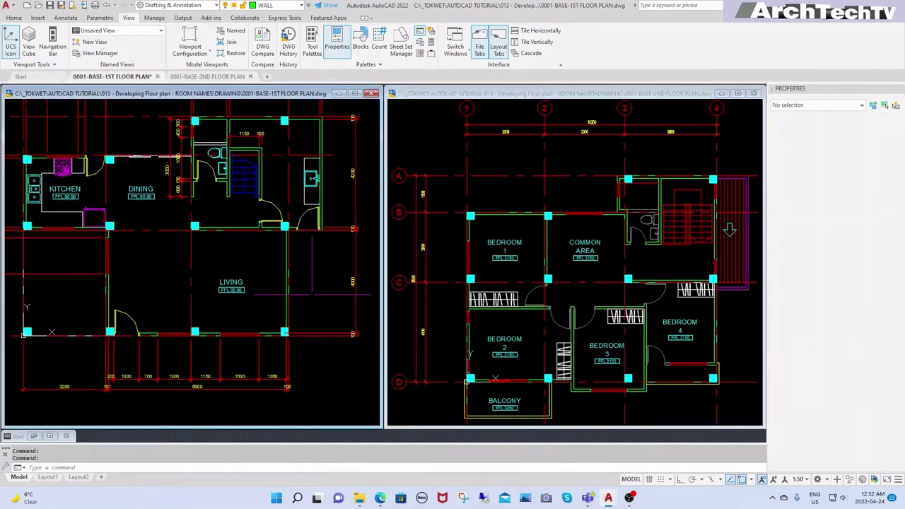
pyautogui.scroll(-2, 315, 283)
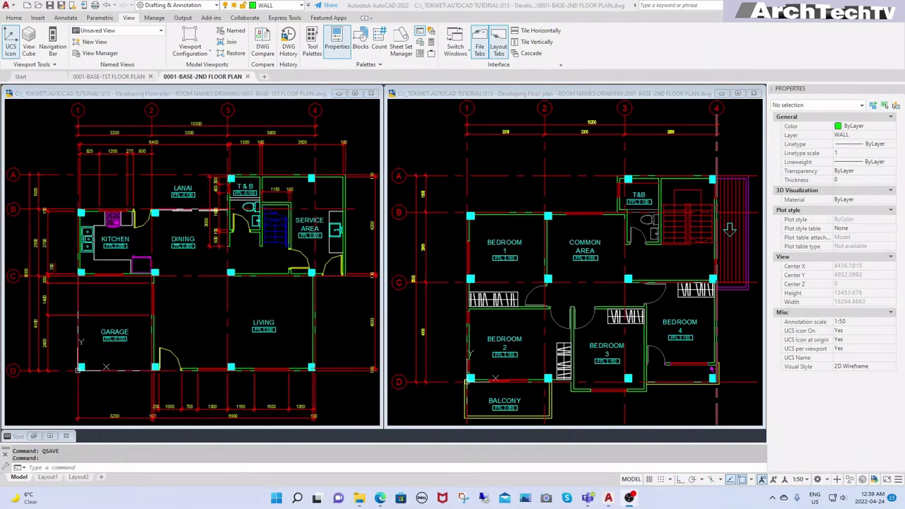
pyautogui.click(754, 408)
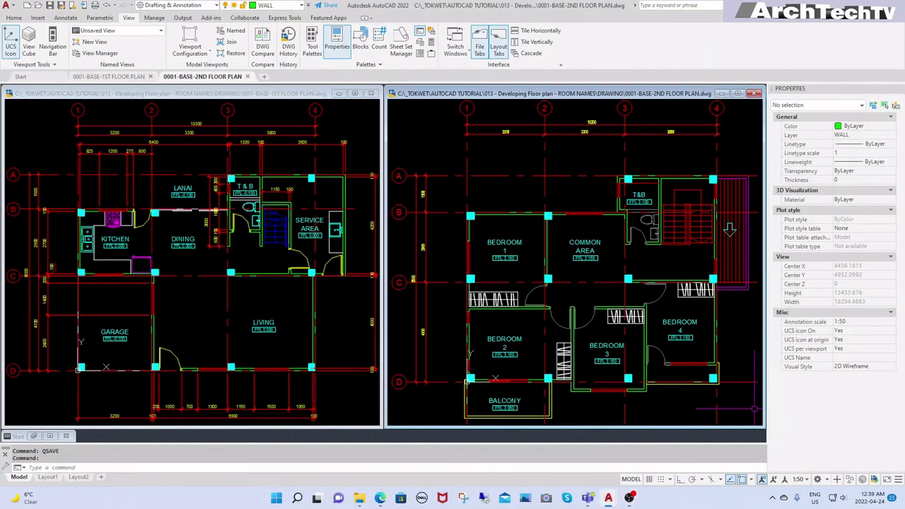